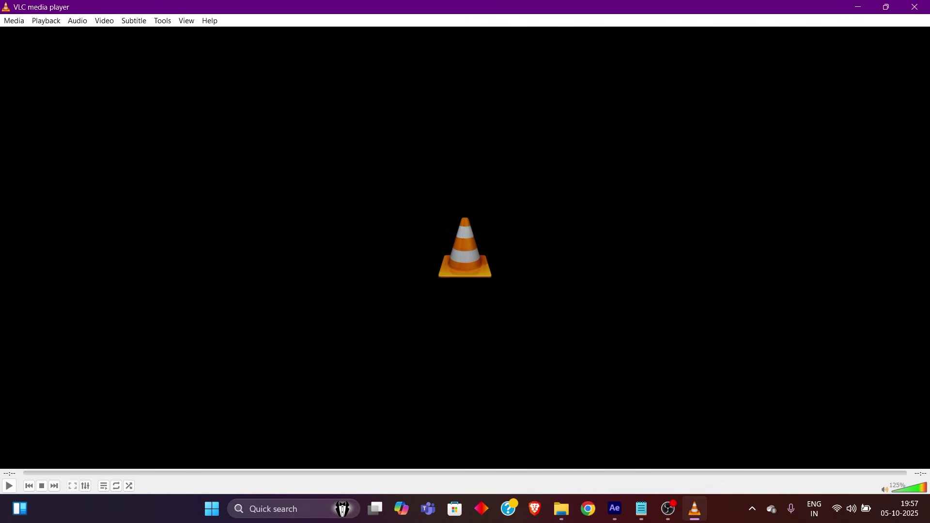
Quit the video player and switch to the Notepad list of workflow stages
key(ctrl+q)
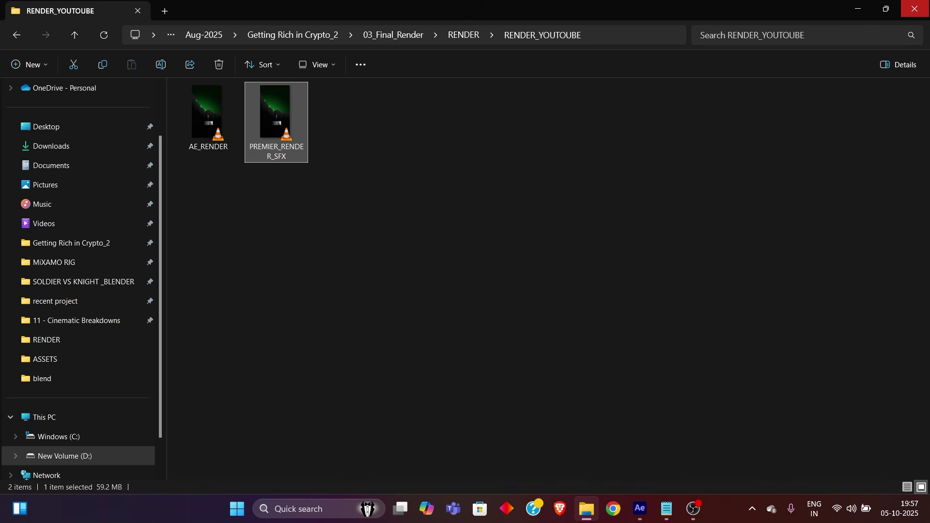
key(ctrl+space)
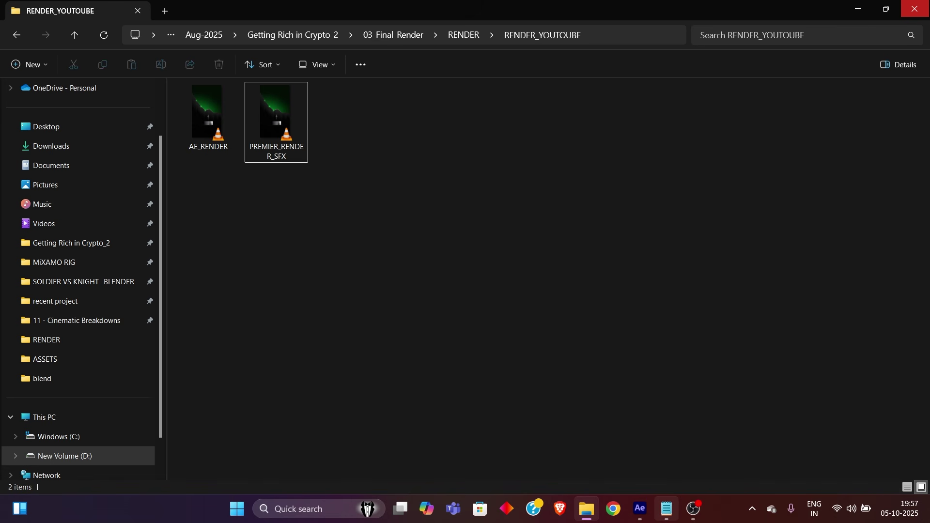
click(666, 509)
click(210, 163)
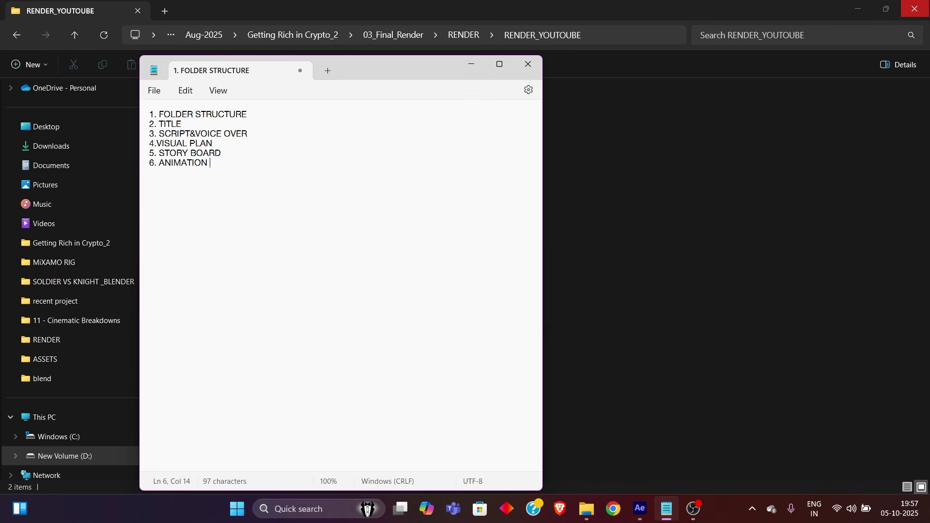
Highlight the FOLDER STRUCTURE item in the notes and move the Notepad window clear of the render files
drag(250, 115, 182, 115)
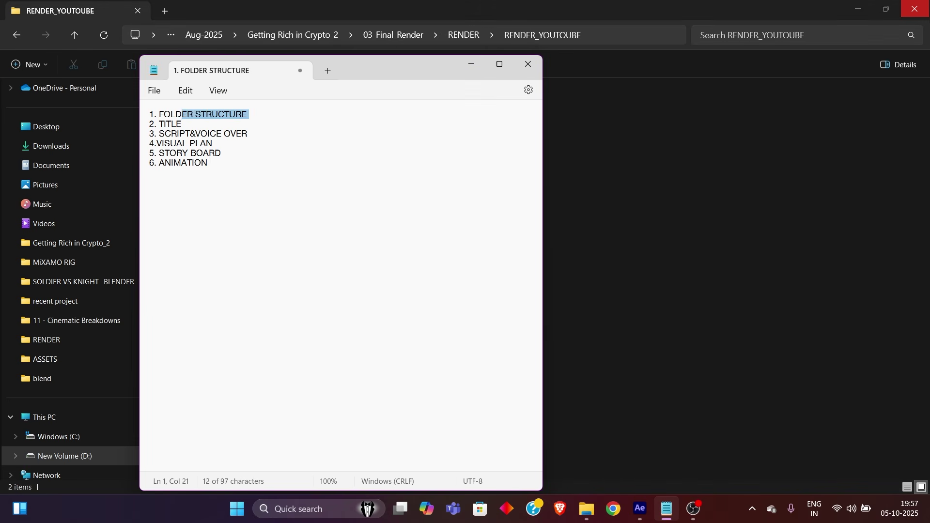
click(184, 125)
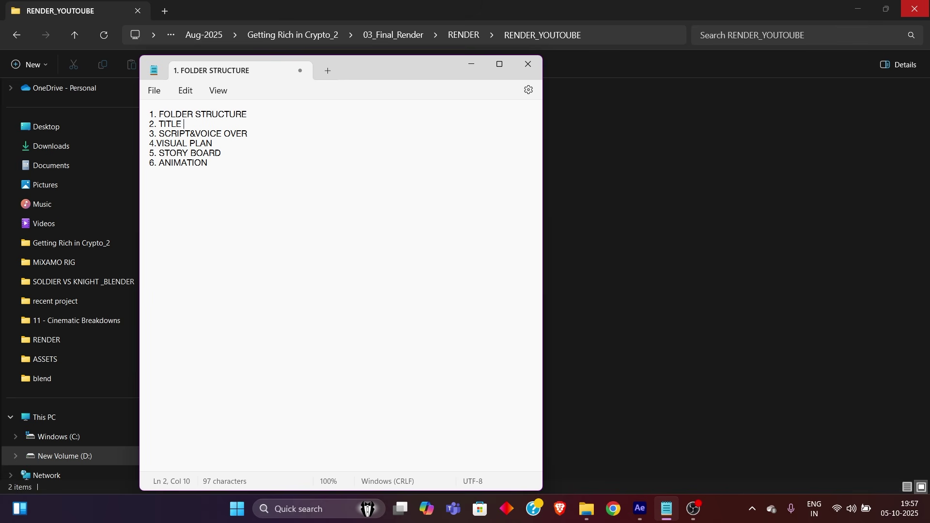
drag(348, 71, 486, 157)
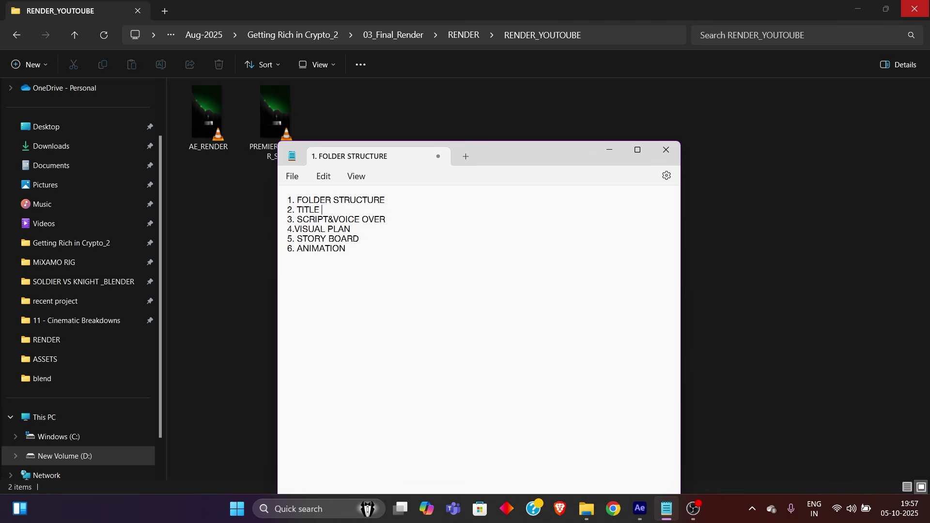
drag(515, 151, 582, 150)
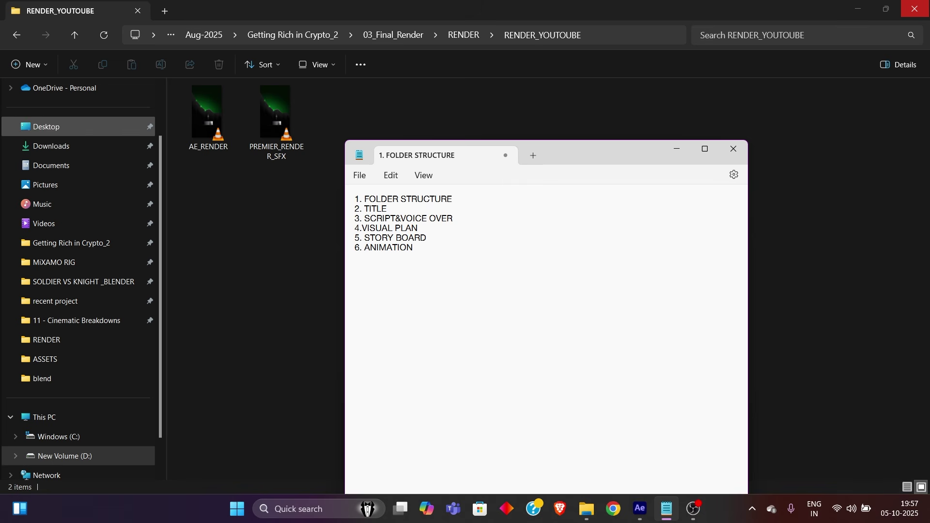
Open the YOUTUBE FOLDER STRUCTURE_2 folder inside the Desktop's Folder structure directory
click(78, 126)
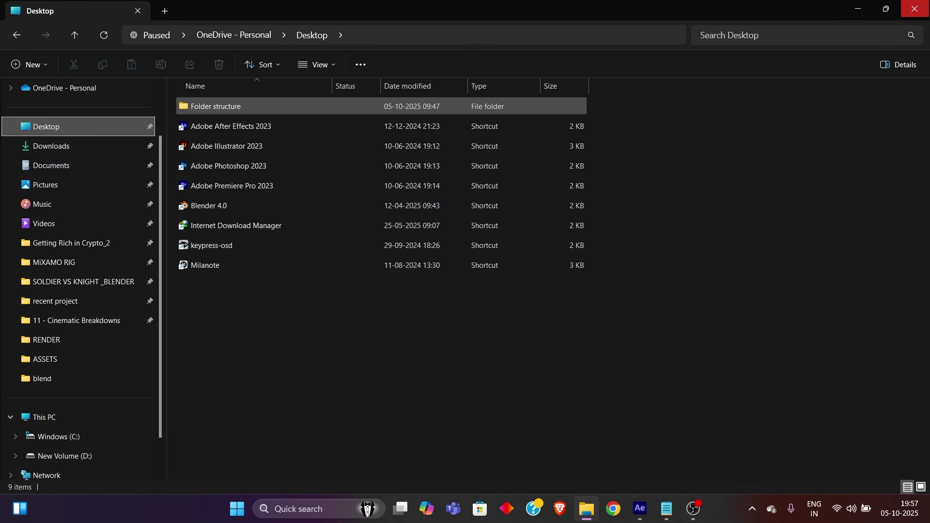
double_click(215, 106)
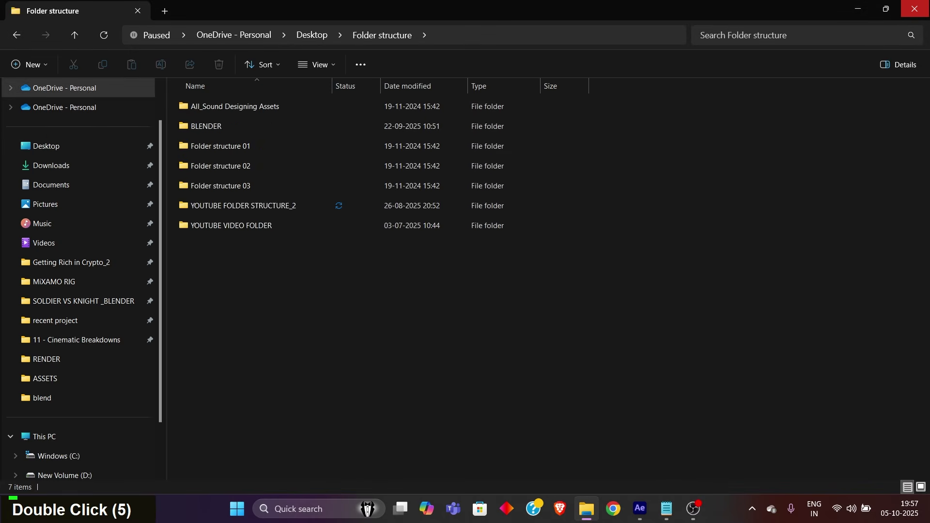
double_click(233, 205)
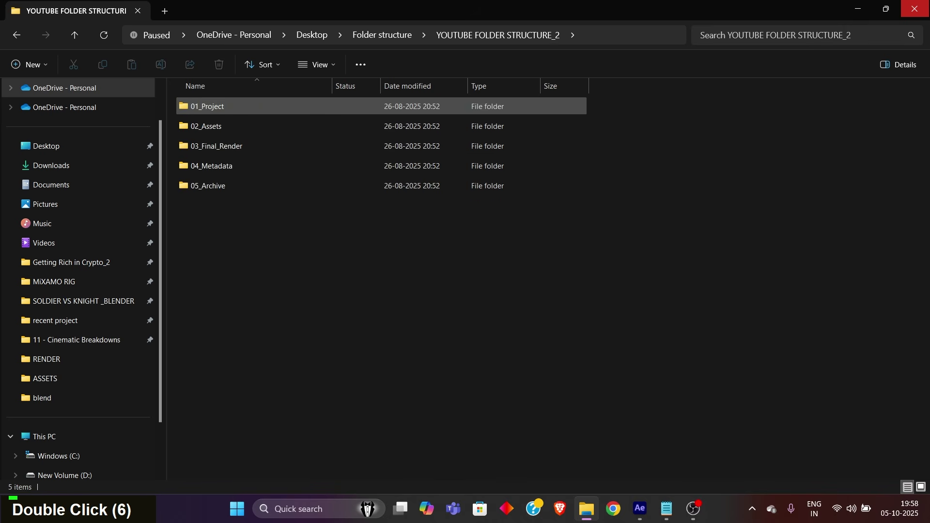
Examine the Edit_Files subfolders of 01_Project and return to YOUTUBE FOLDER STRUCTURE_2
click(207, 106)
double_click(208, 107)
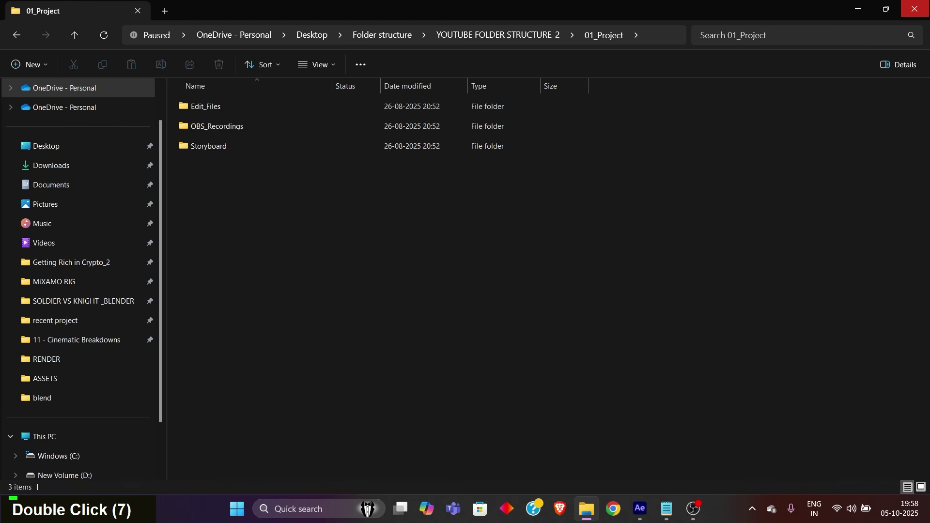
double_click(207, 106)
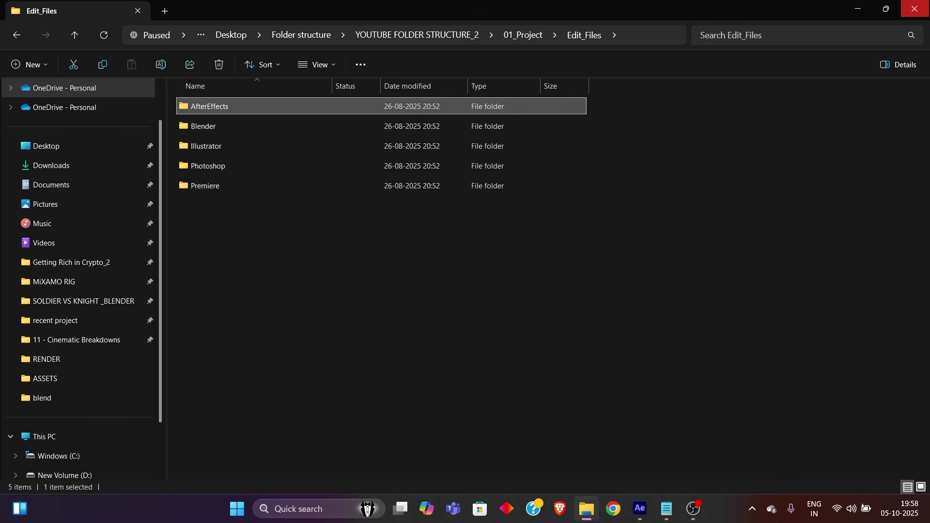
double_click(208, 106)
click(528, 35)
click(644, 35)
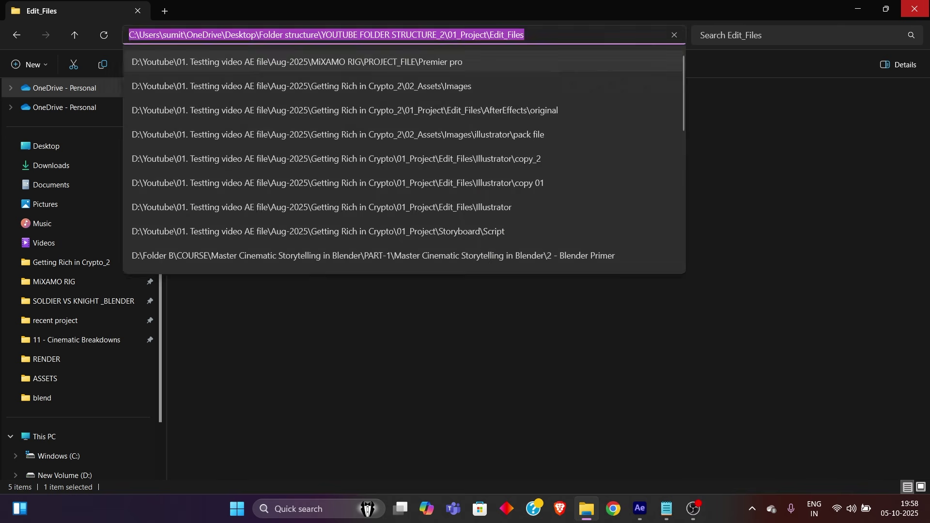
click(494, 314)
click(416, 35)
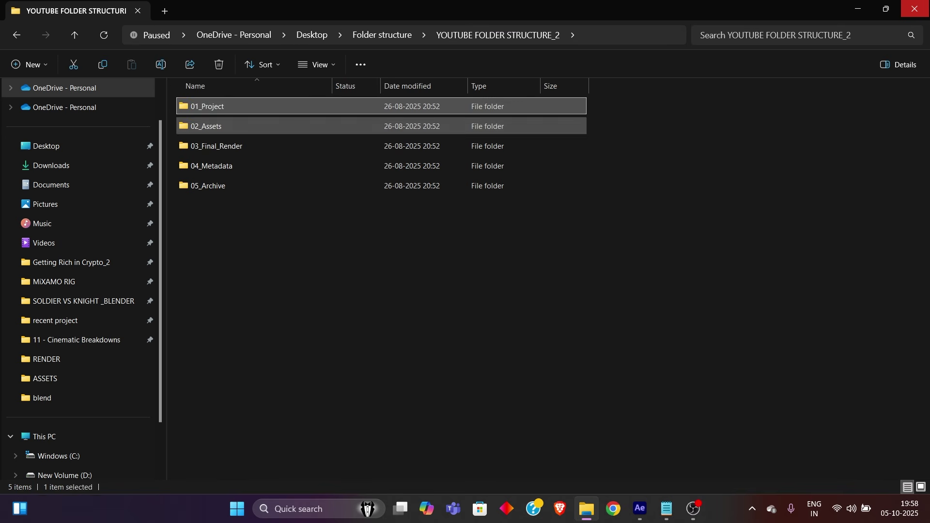
Examine the contents of 02_Assets and 03_Final_Render, returning to YOUTUBE FOLDER STRUCTURE_2 after each
double_click(209, 124)
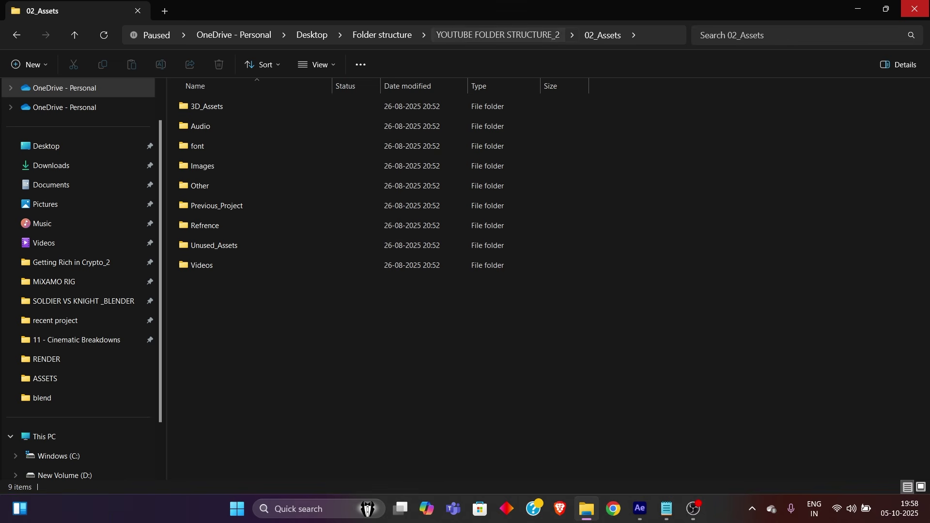
click(498, 35)
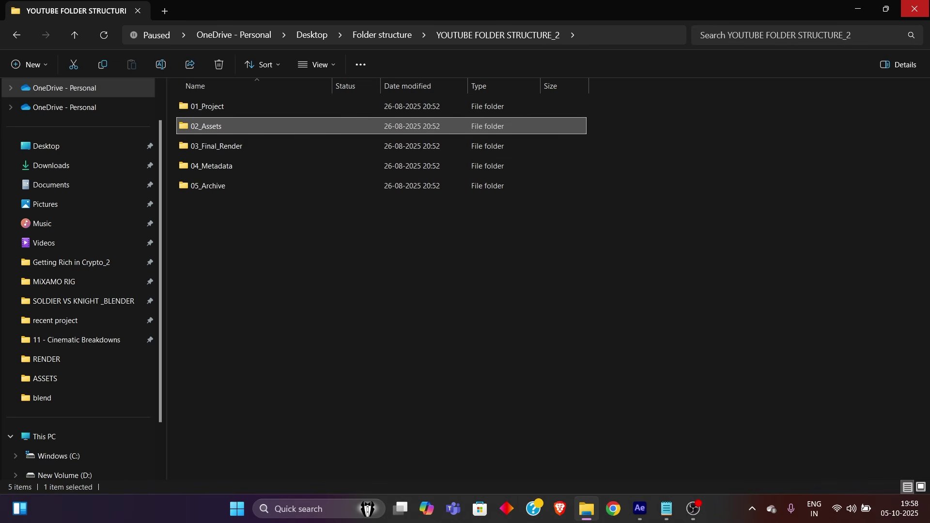
double_click(216, 146)
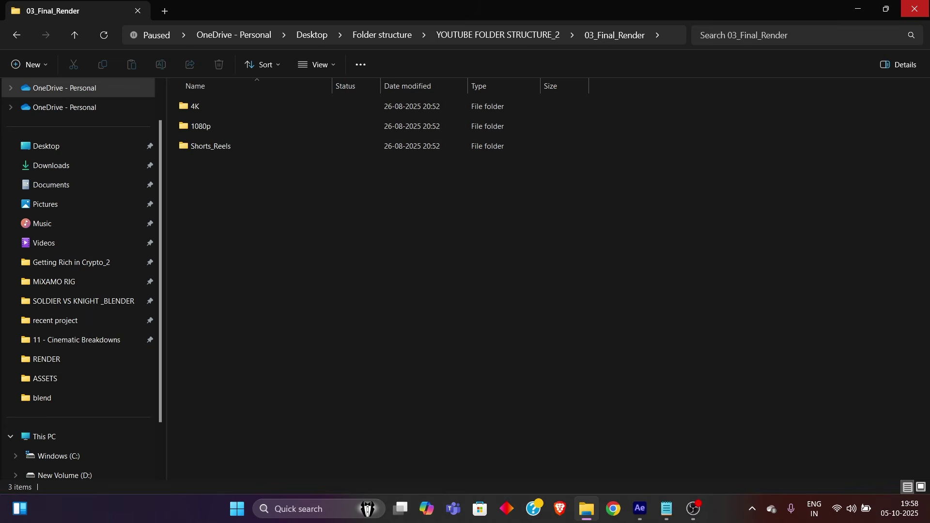
click(497, 35)
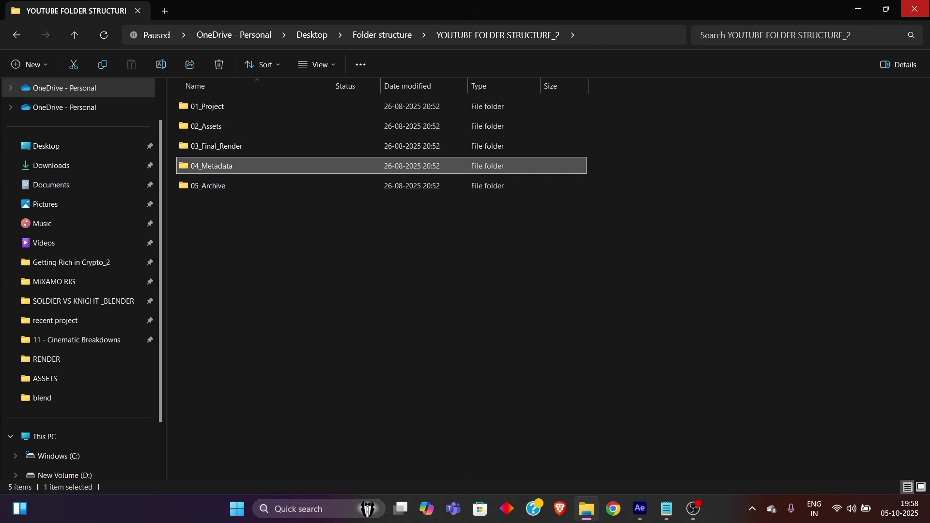
Examine the contents of 04_Metadata and 05_Archive, returning to YOUTUBE FOLDER STRUCTURE_2 after each
double_click(211, 165)
click(205, 126)
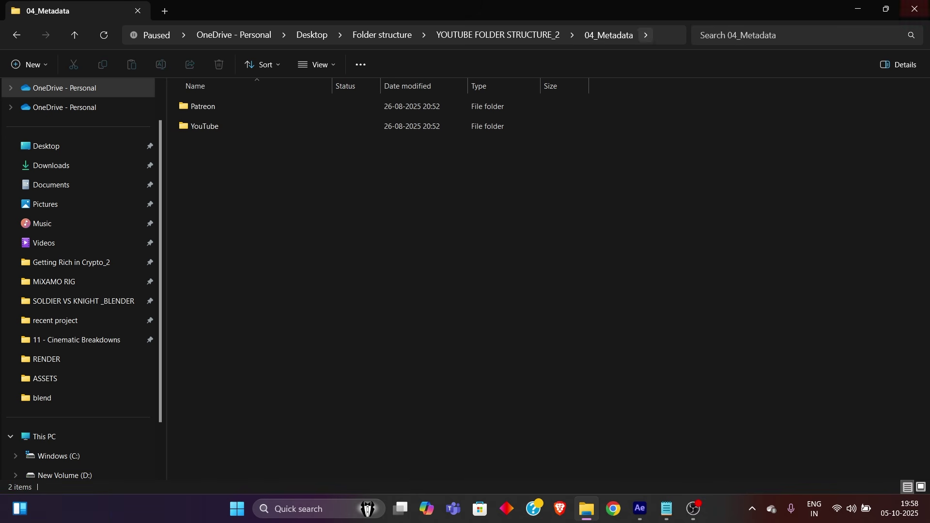
click(497, 35)
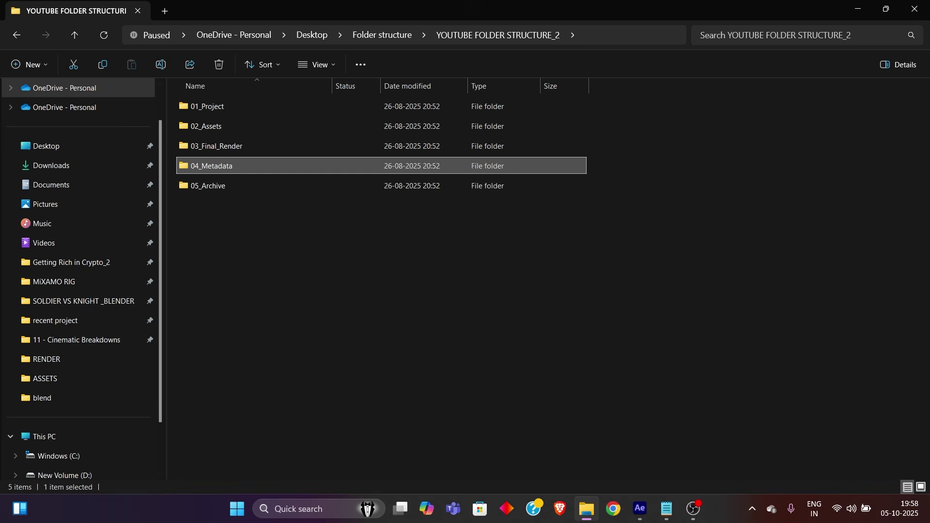
double_click(208, 186)
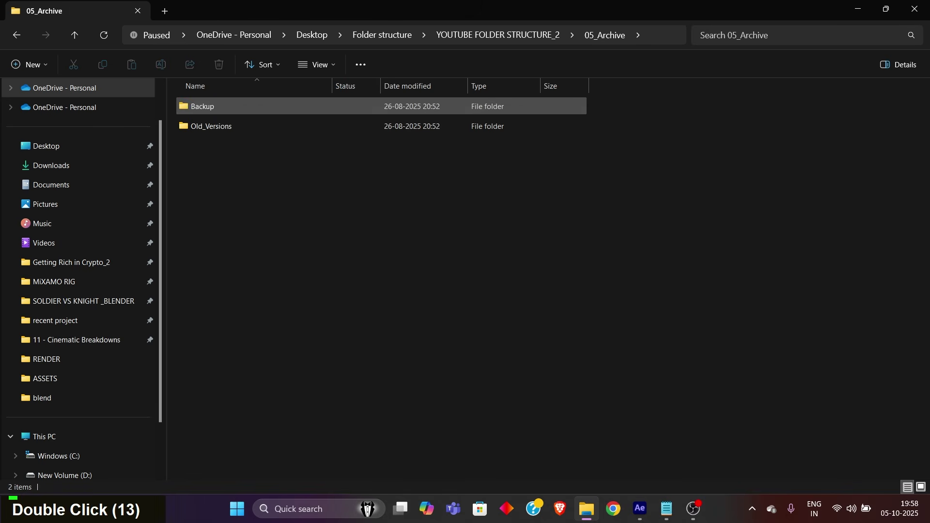
click(498, 35)
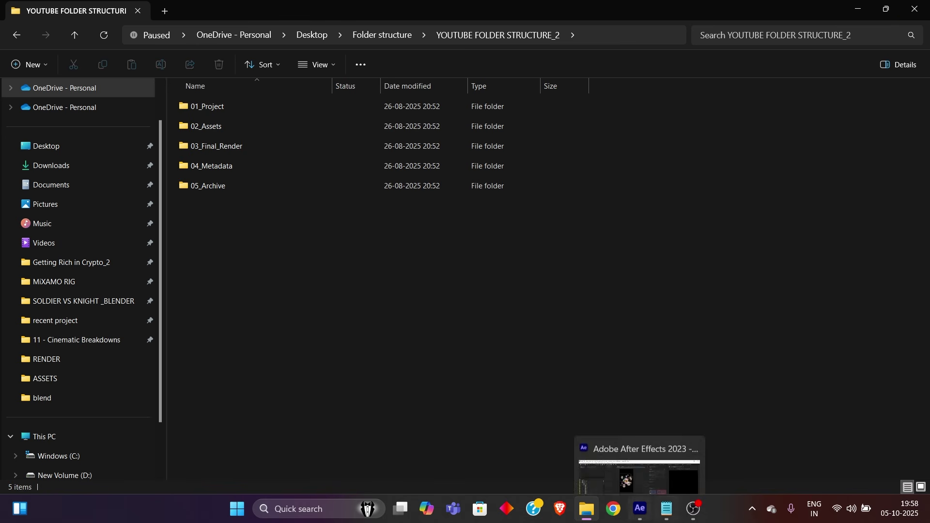
Switch to the Notepad workflow list, highlight the TITLE item and minimize the window
click(666, 508)
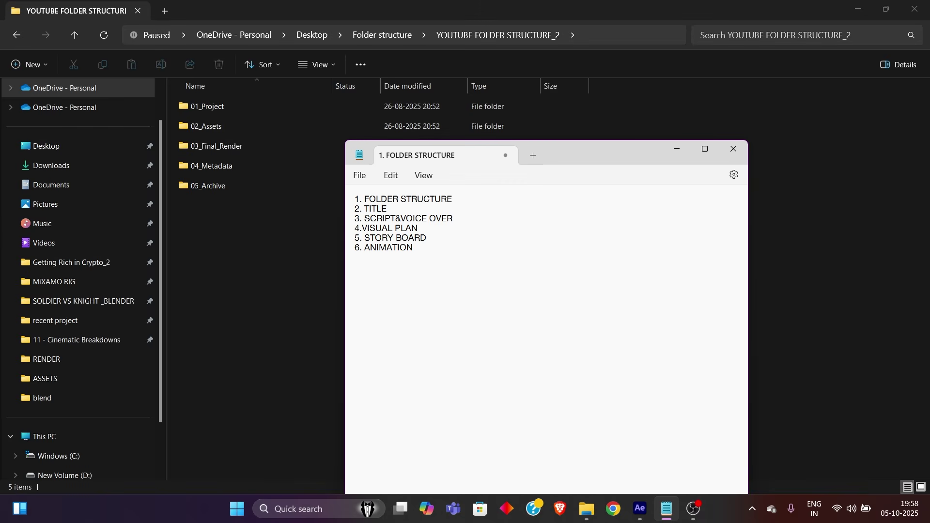
drag(389, 208, 364, 208)
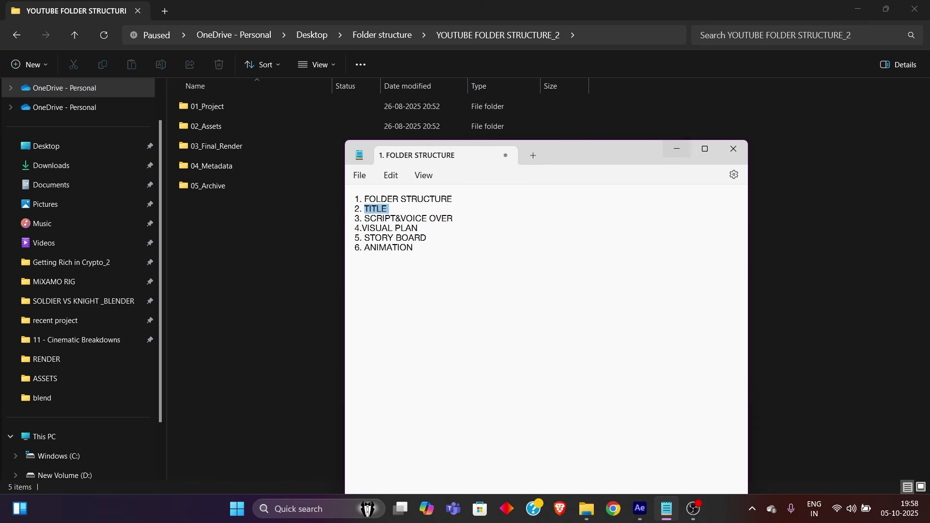
click(676, 149)
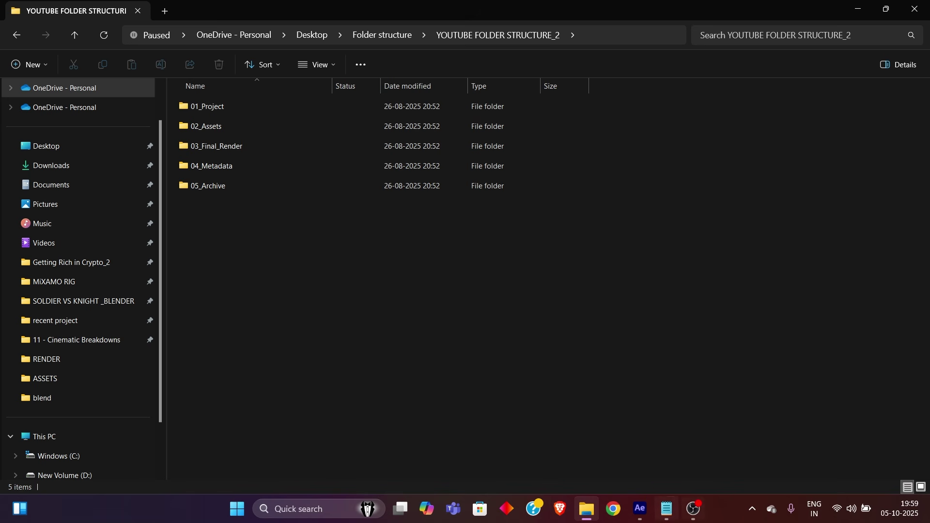
Start Chrome with the first listed profile, search Google for "notion" and open the Notion website
click(612, 508)
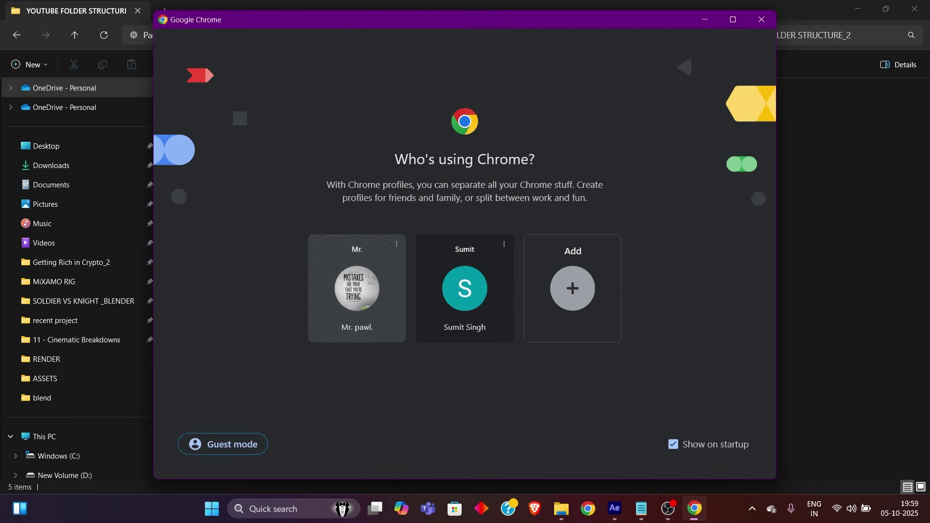
click(358, 312)
click(271, 247)
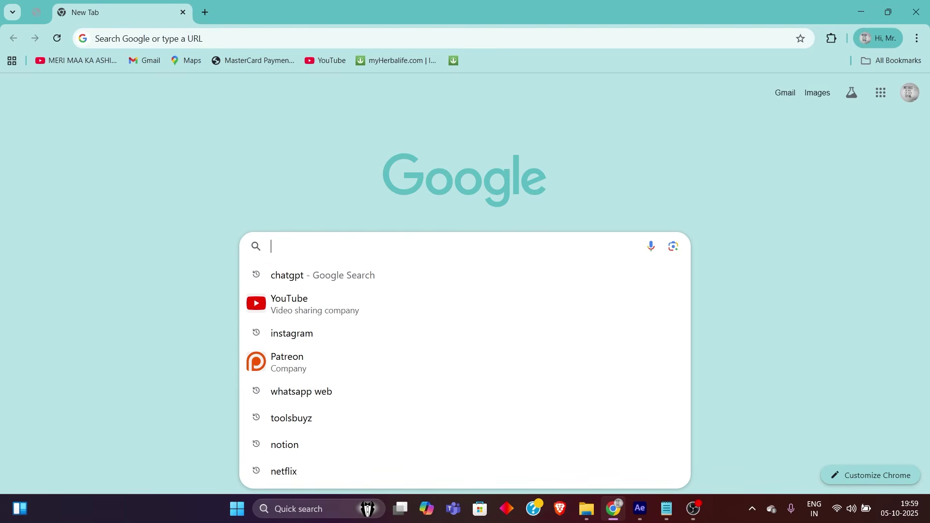
text(notion)
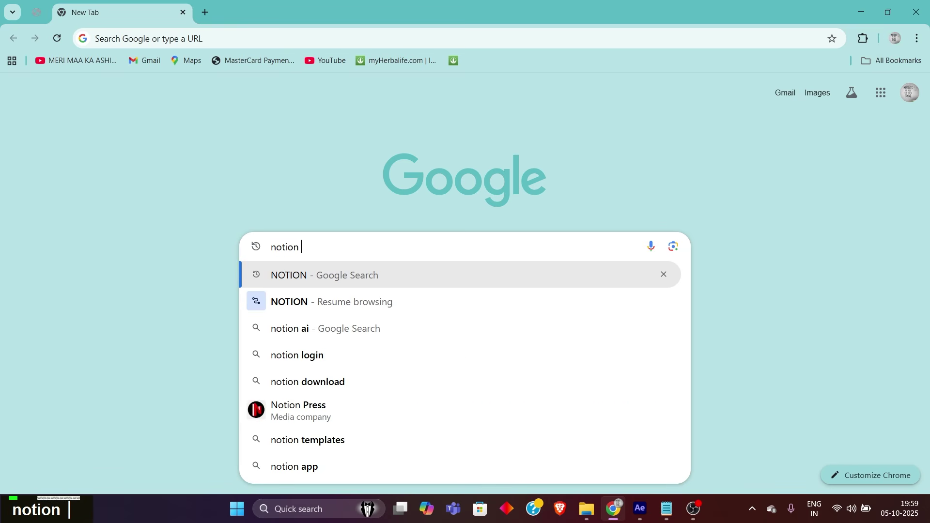
key(Return)
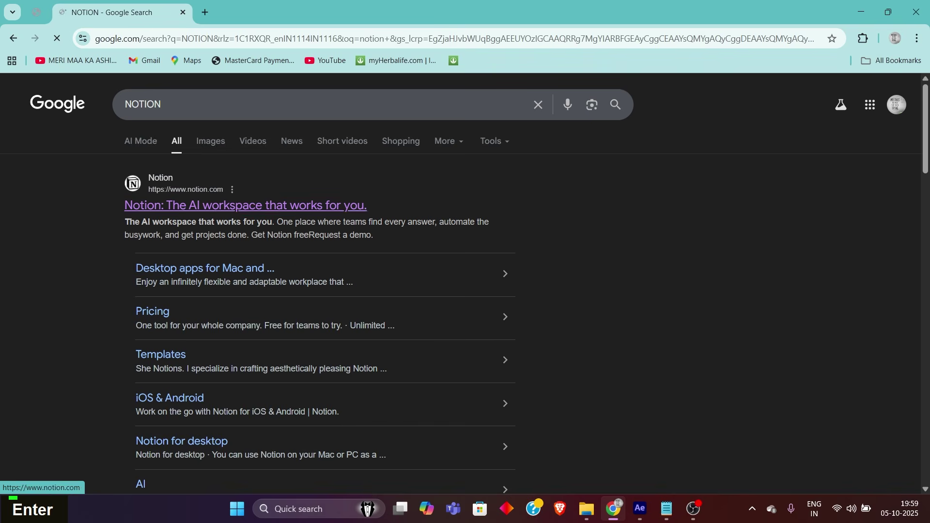
click(194, 205)
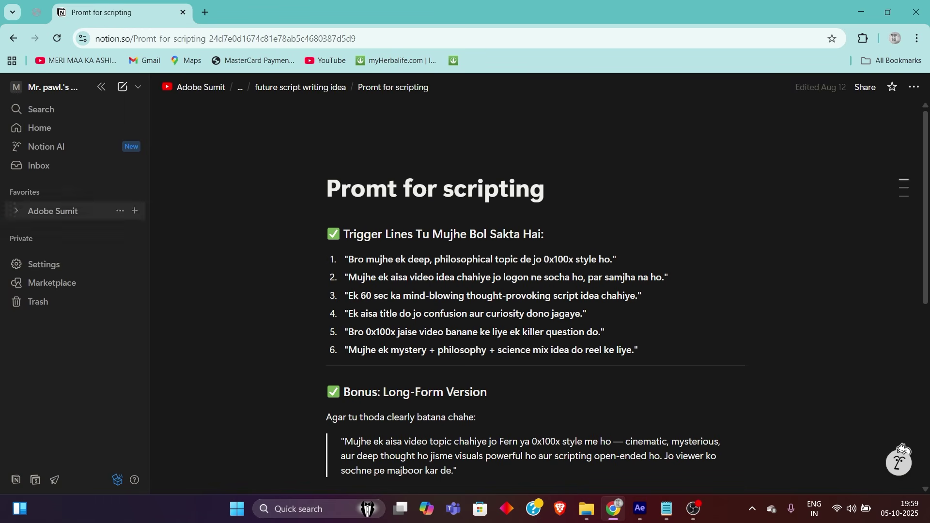
From the favorite page's Planning section, open DOCUMENTRY STYLE templet and its "how to find title for ducumentry" page
click(58, 211)
scroll(421, 322, down, 1)
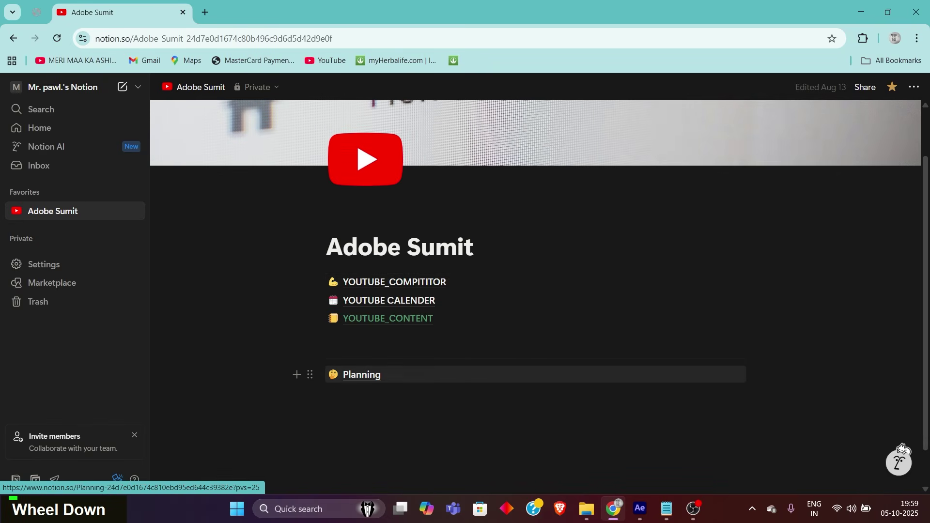
click(360, 374)
scroll(407, 310, down, 2)
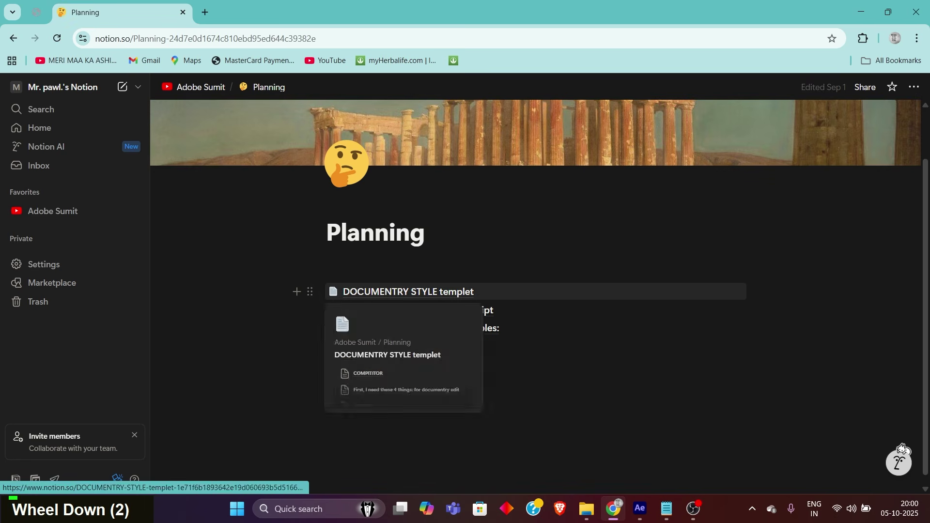
click(407, 291)
scroll(406, 291, down, 1)
click(412, 362)
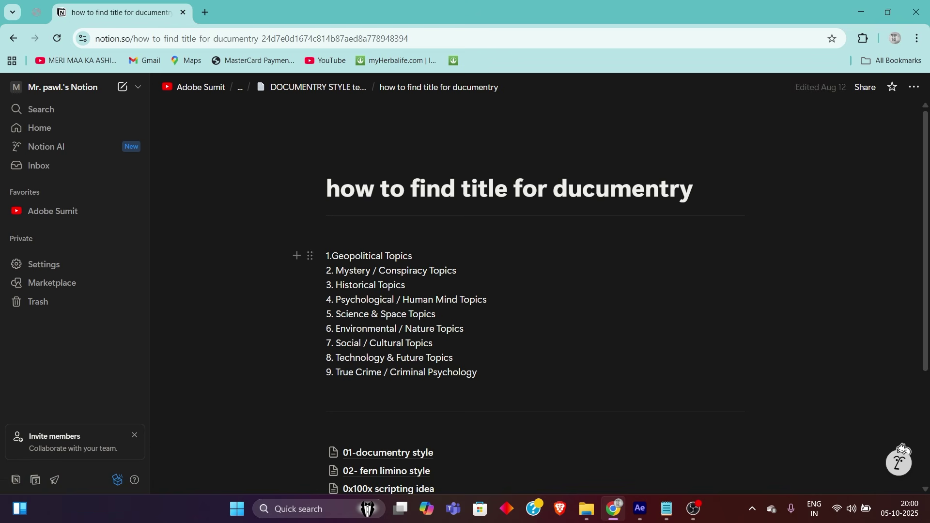
Highlight the list of documentary topic categories from Geopolitical Topics to True Crime / Criminal Psychology, and clear the selection
drag(221, 235, 647, 301)
click(327, 255)
drag(224, 250, 568, 379)
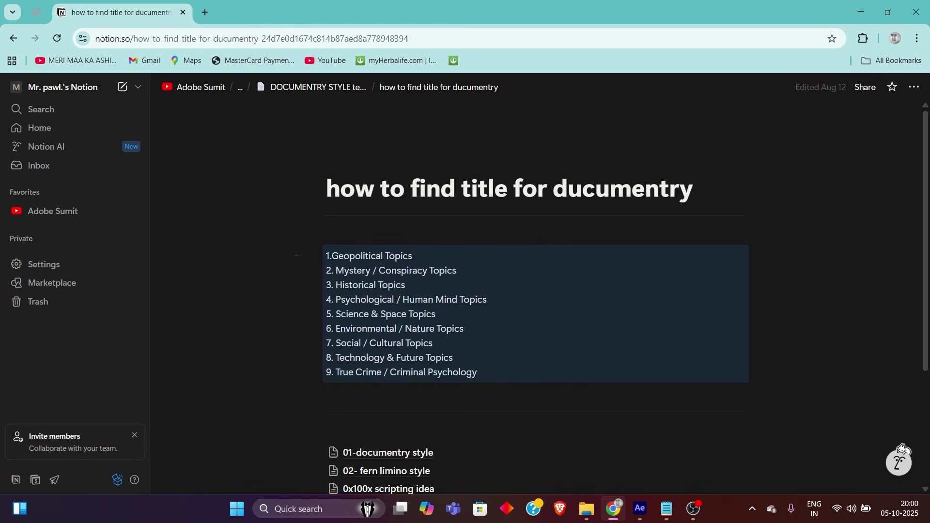
click(297, 253)
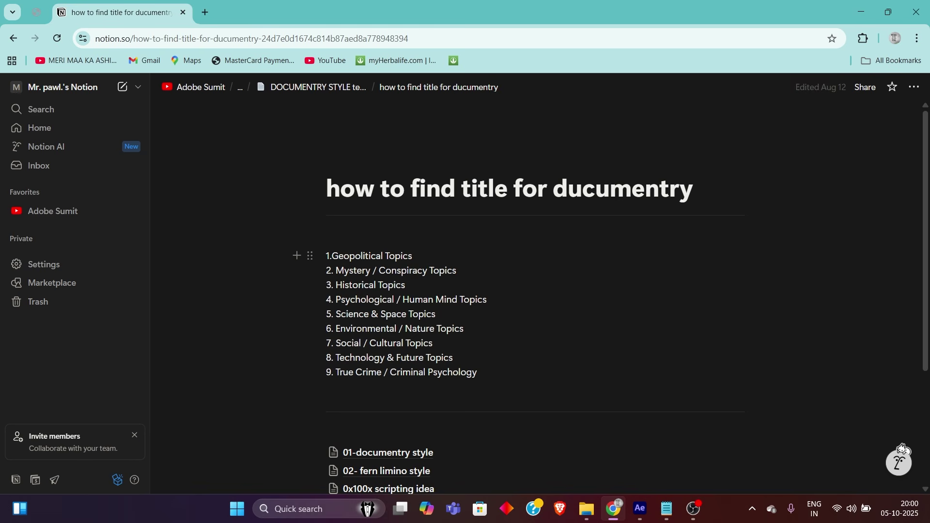
Highlight the Geopolitical Topics entry and the upper part of the topic category list, and clear the selection
drag(413, 255, 339, 255)
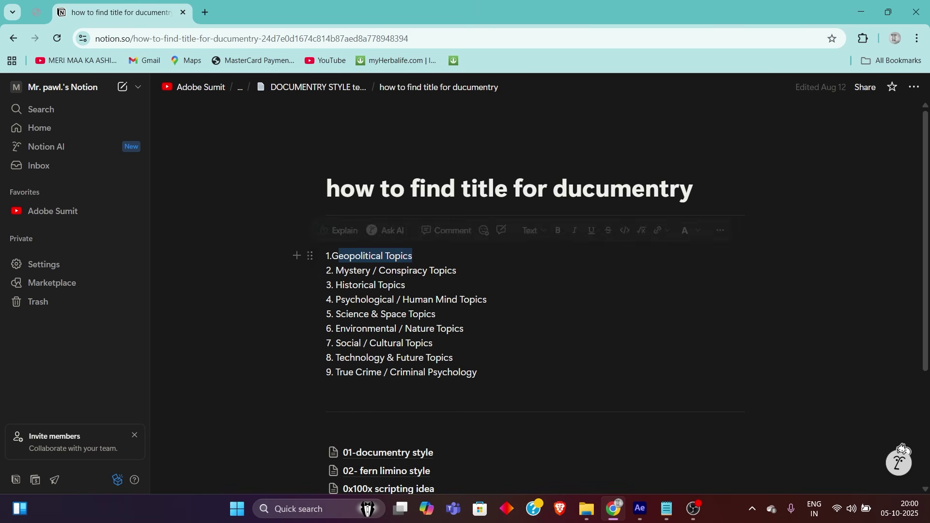
click(327, 256)
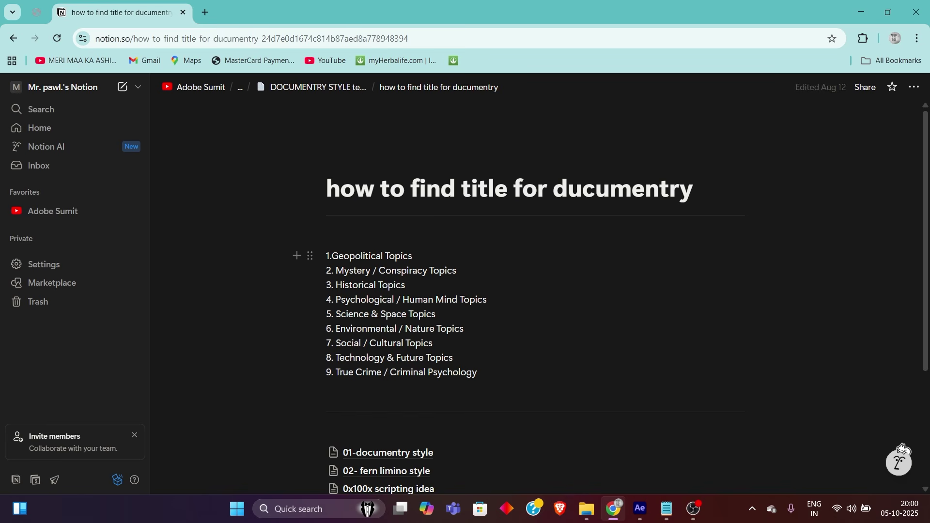
drag(228, 229, 469, 331)
click(244, 246)
drag(244, 246, 427, 295)
key(Escape)
Open the "future script writing idea" page below the topic list, and open its "Promt for scripting" subpage
scroll(535, 290, down, 4)
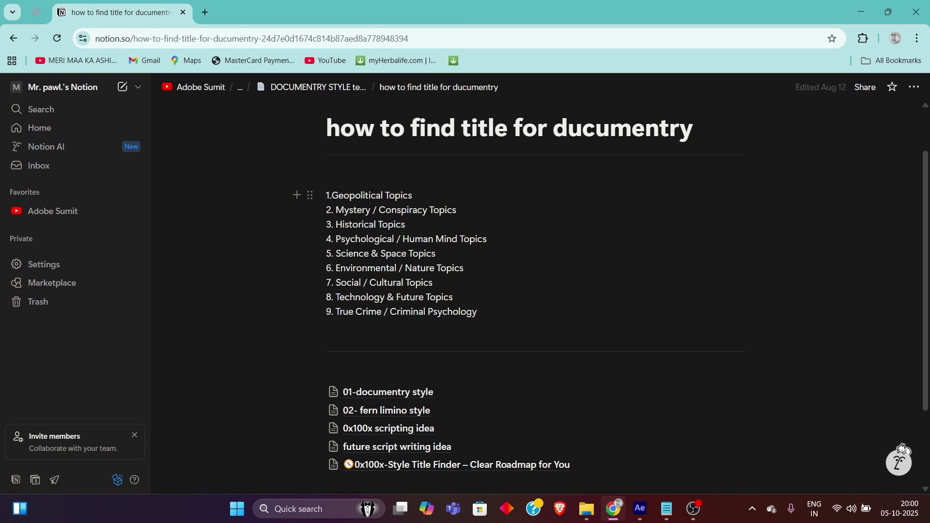
scroll(535, 290, down, 5)
scroll(536, 291, up, 3)
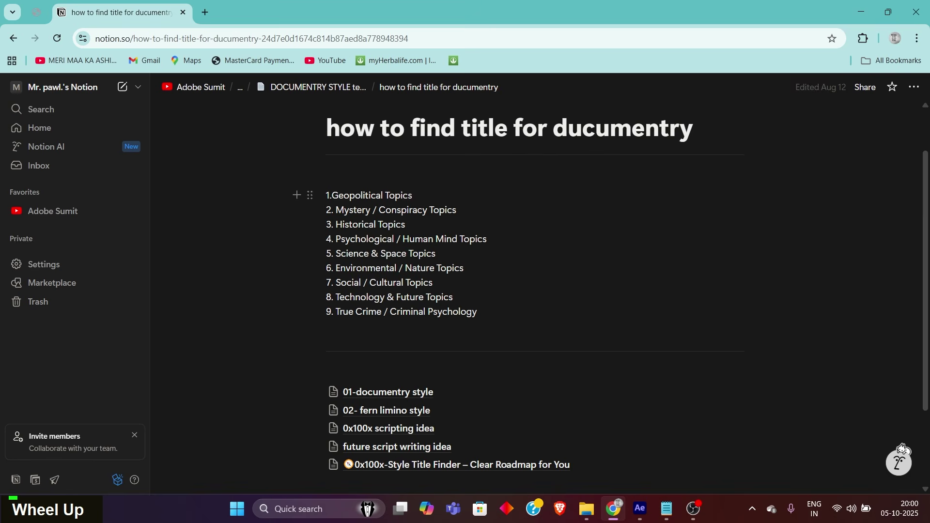
scroll(535, 290, down, 1)
scroll(535, 290, down, 1)
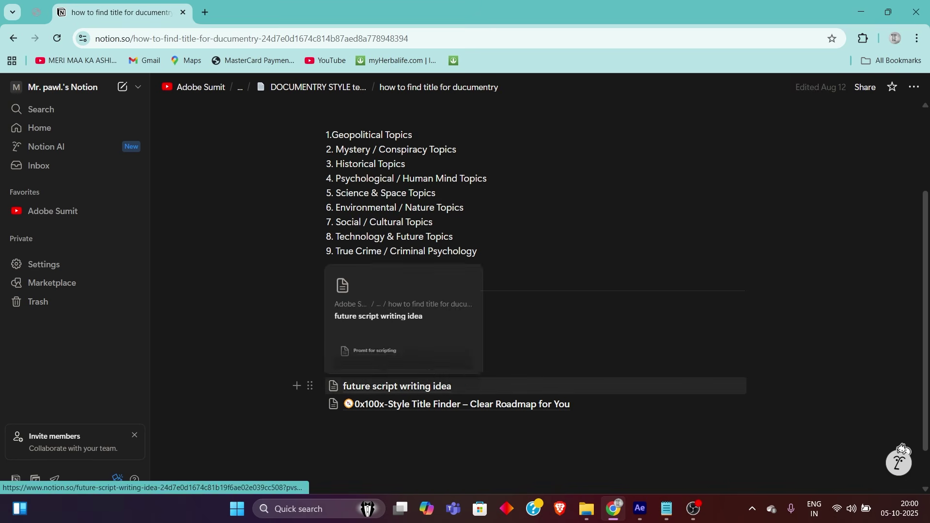
mouse_move(387, 368)
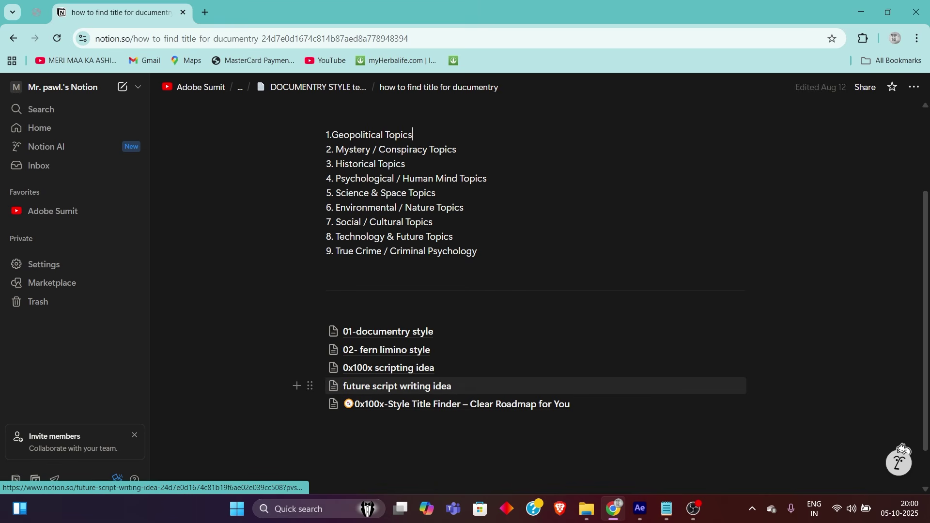
click(387, 386)
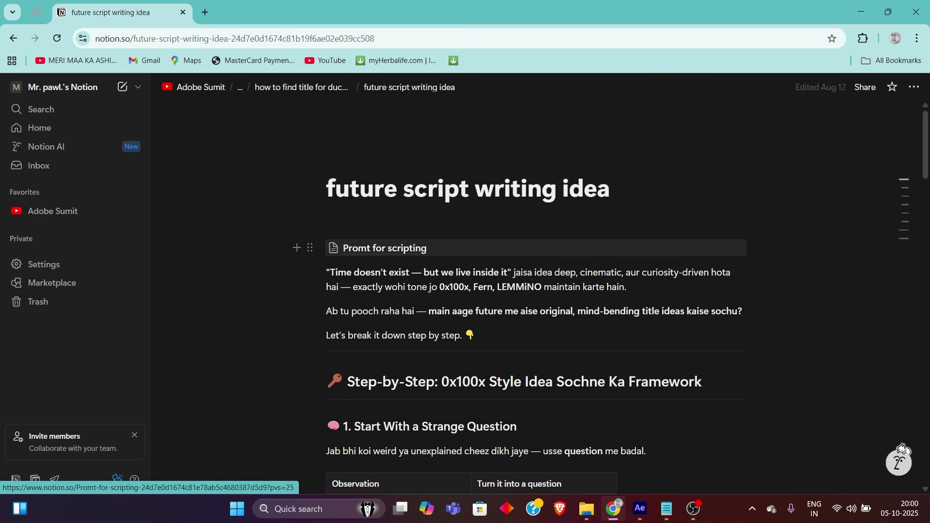
click(385, 248)
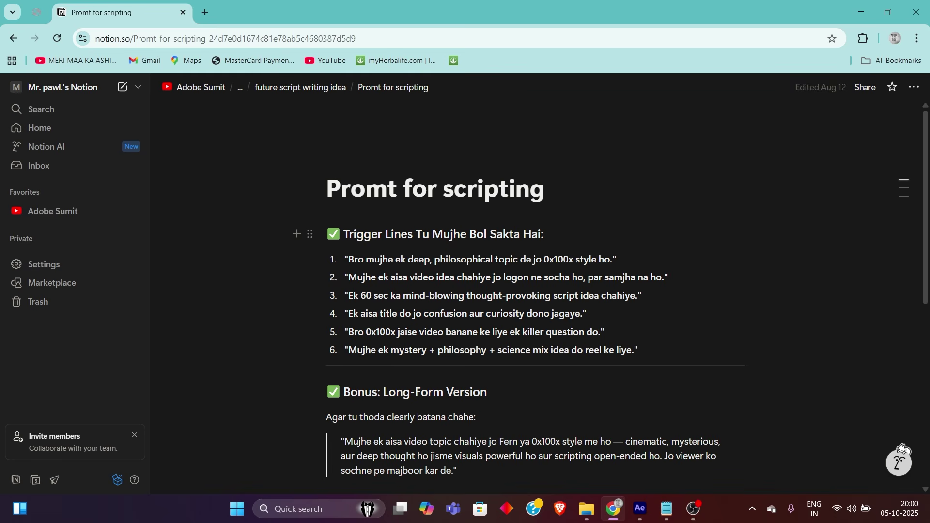
Read through the scripting prompts page from the trigger lines to the closing example and back to the long-form version
scroll(485, 291, down, 3)
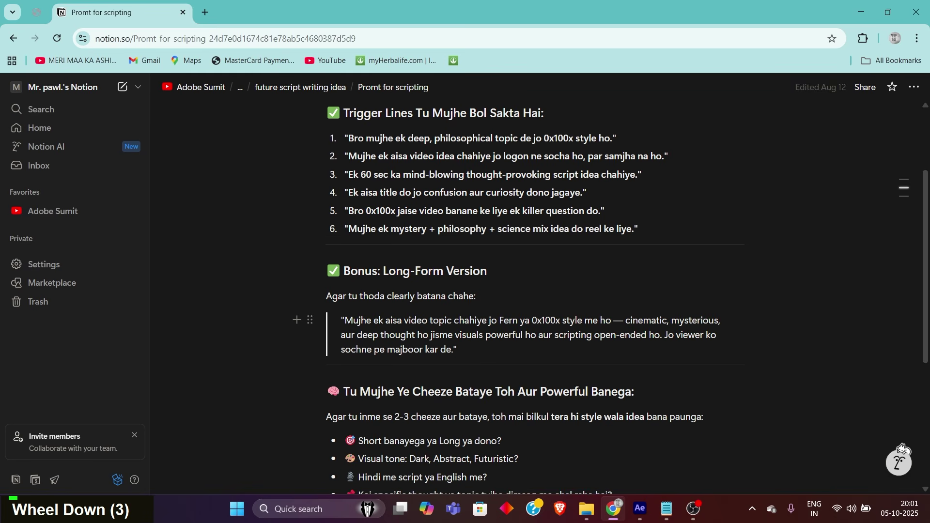
scroll(485, 290, down, 5)
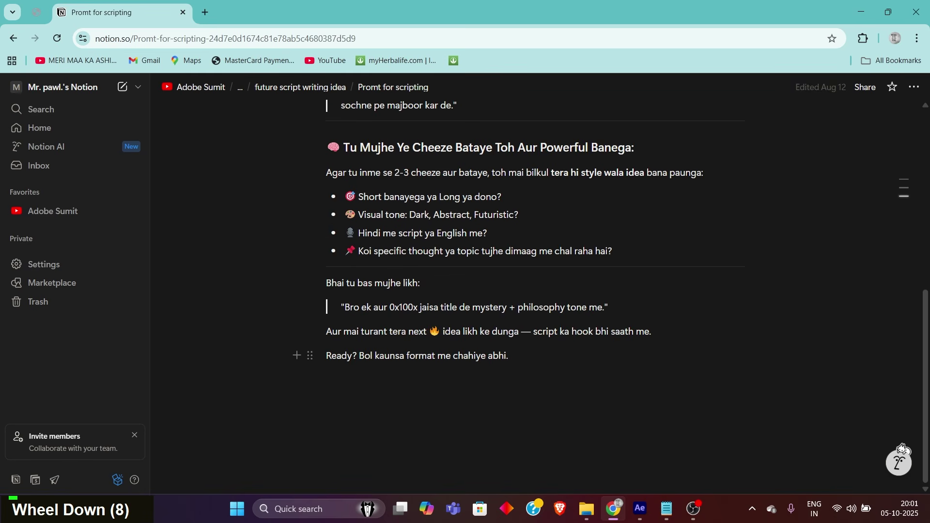
scroll(484, 291, up, 1)
scroll(484, 291, up, 2)
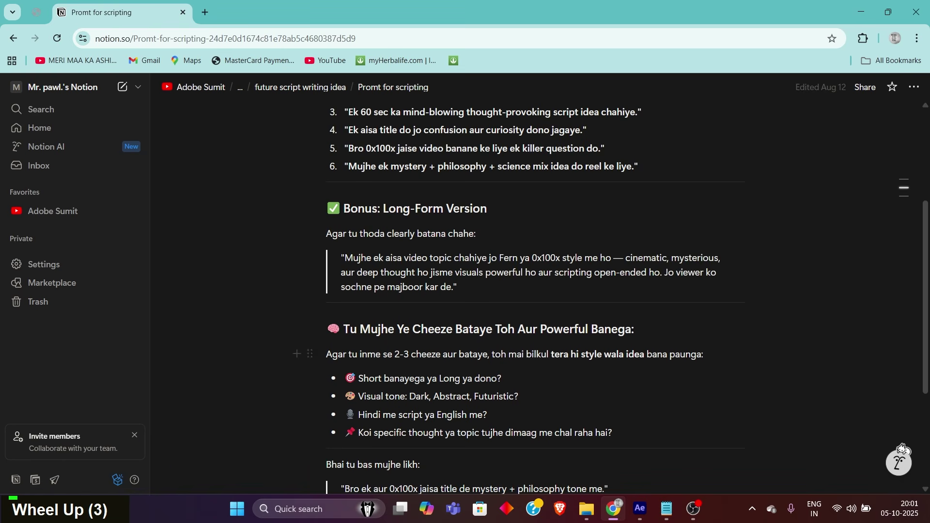
scroll(484, 291, up, 2)
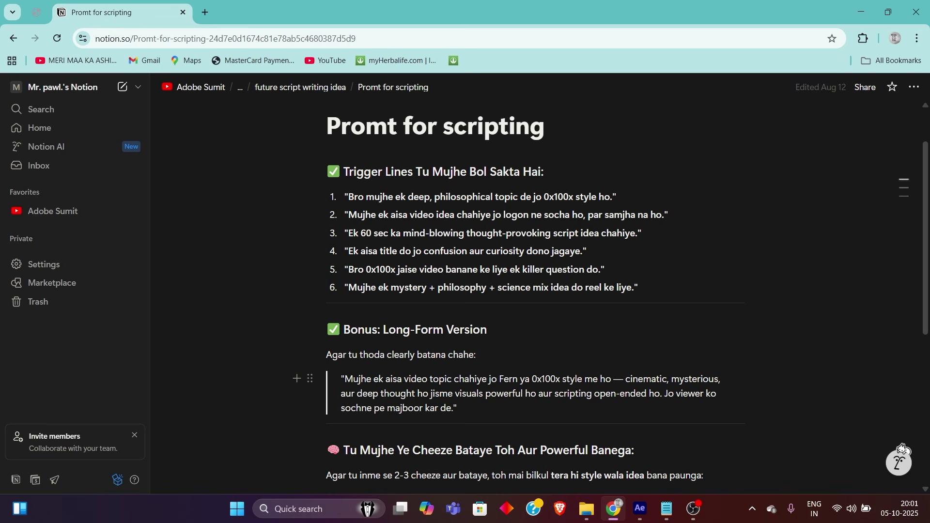
Highlight the topic, "cinematic, mysterious" and "deep thought" wording in the Bonus: Long-Form Version quote, and clear the selection
drag(625, 378, 720, 379)
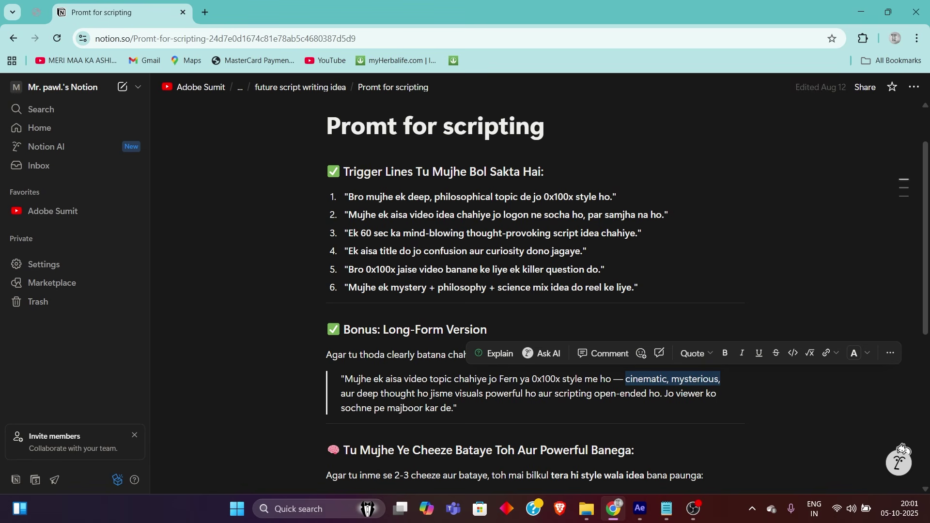
drag(357, 393, 587, 393)
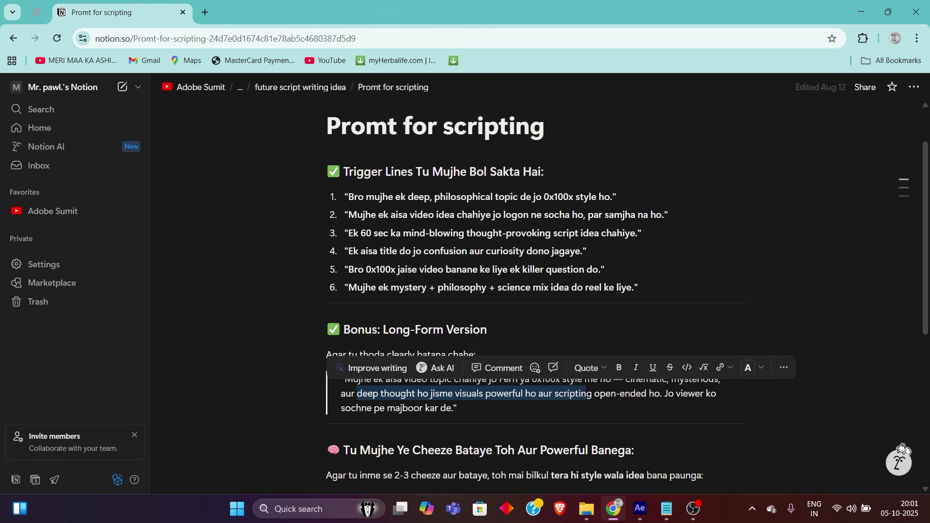
click(457, 407)
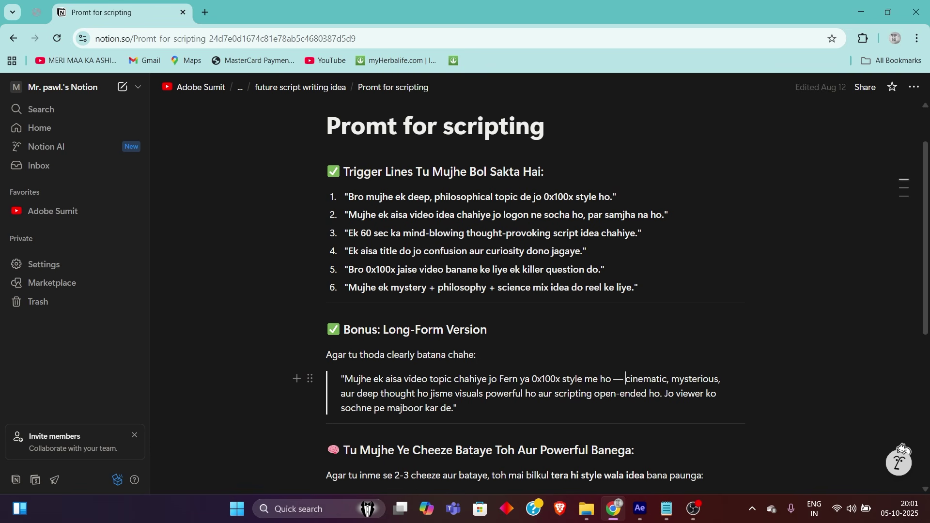
click(625, 379)
drag(344, 378, 623, 380)
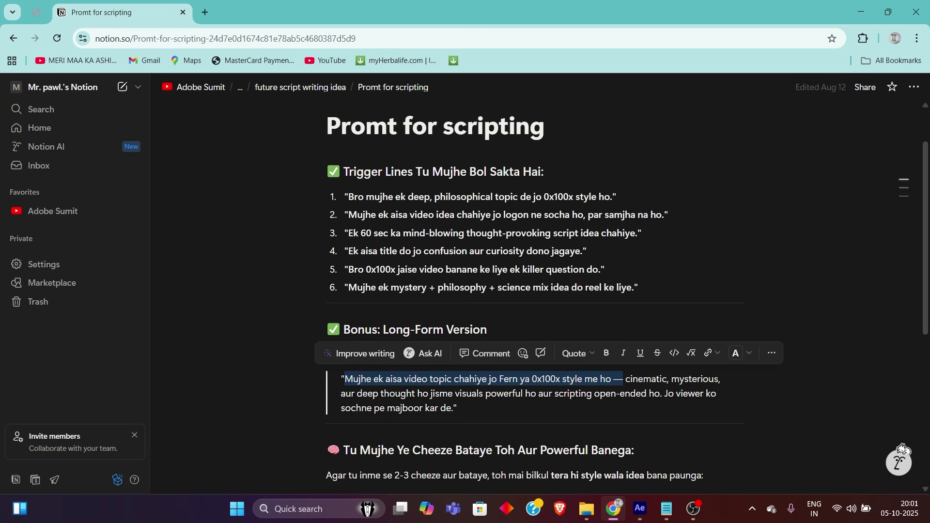
click(625, 379)
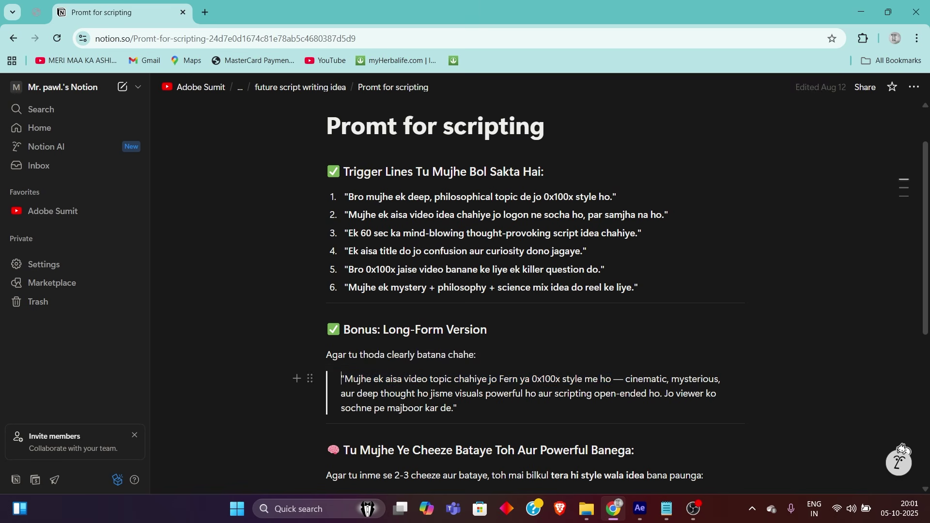
drag(342, 379, 457, 408)
click(342, 379)
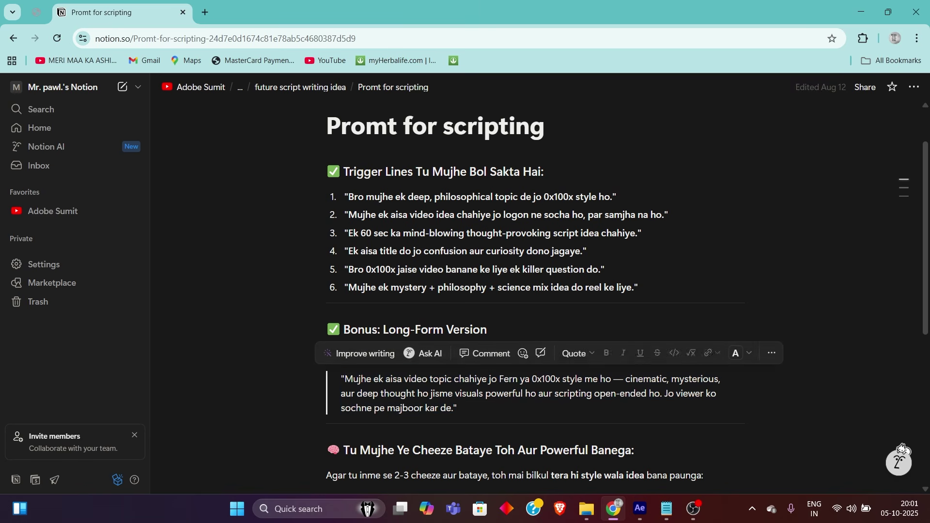
scroll(342, 378, down, 3)
scroll(341, 379, up, 1)
scroll(342, 379, up, 3)
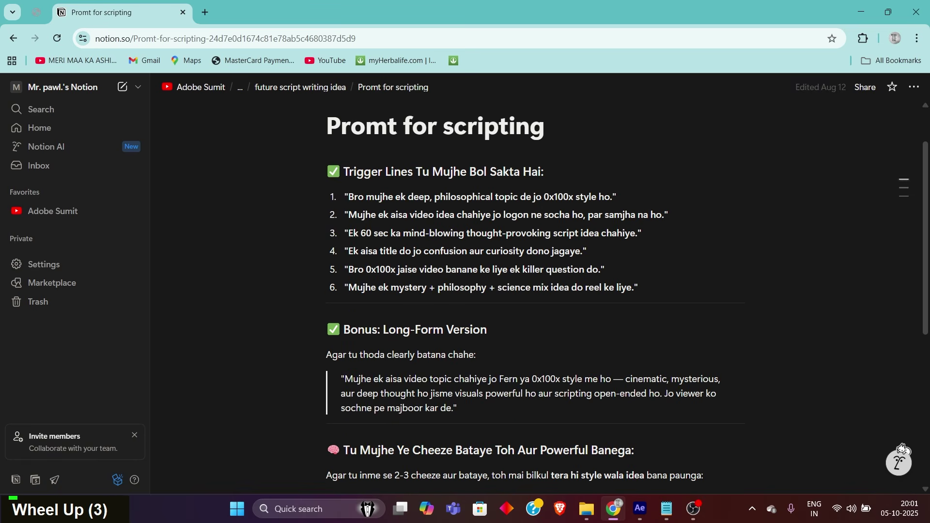
Switch to File Explorer, open the "only script" document in Word, highlight its title and clear the selection
click(586, 509)
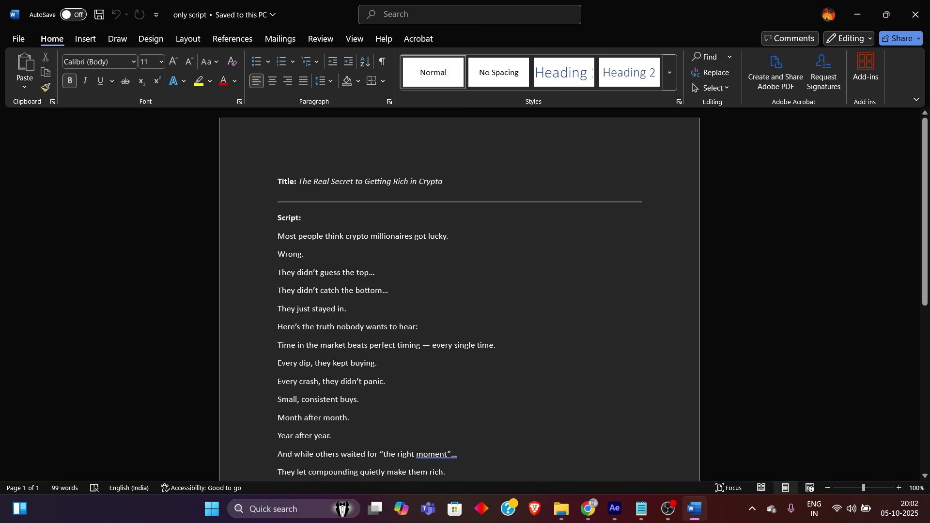
drag(443, 182, 298, 181)
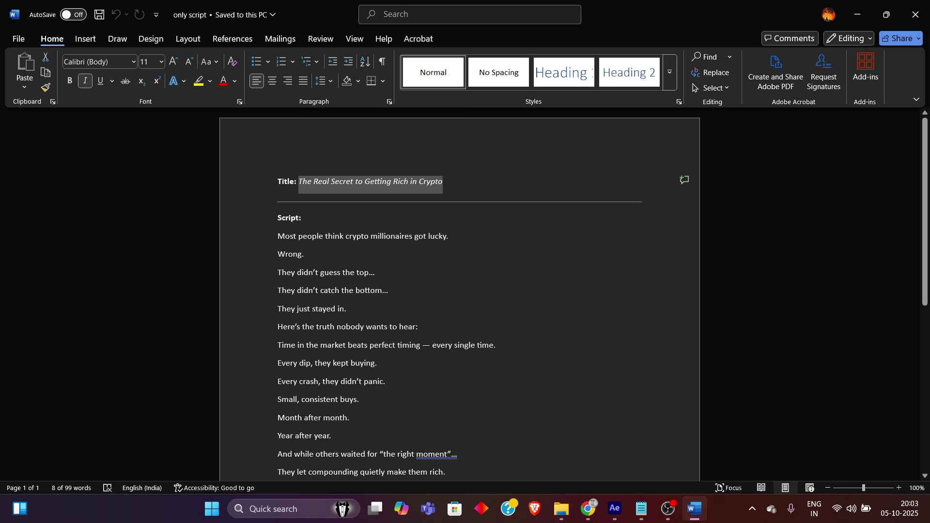
click(443, 182)
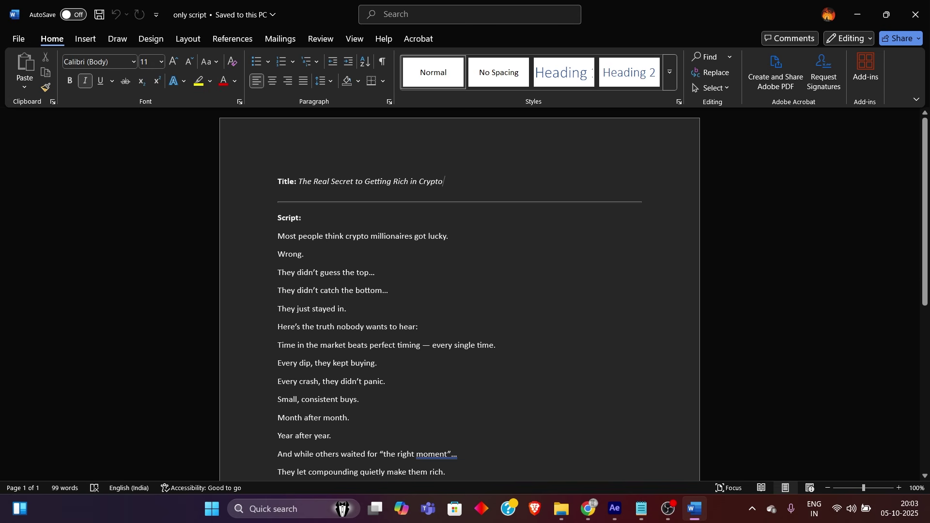
scroll(460, 295, down, 4)
scroll(460, 295, up, 4)
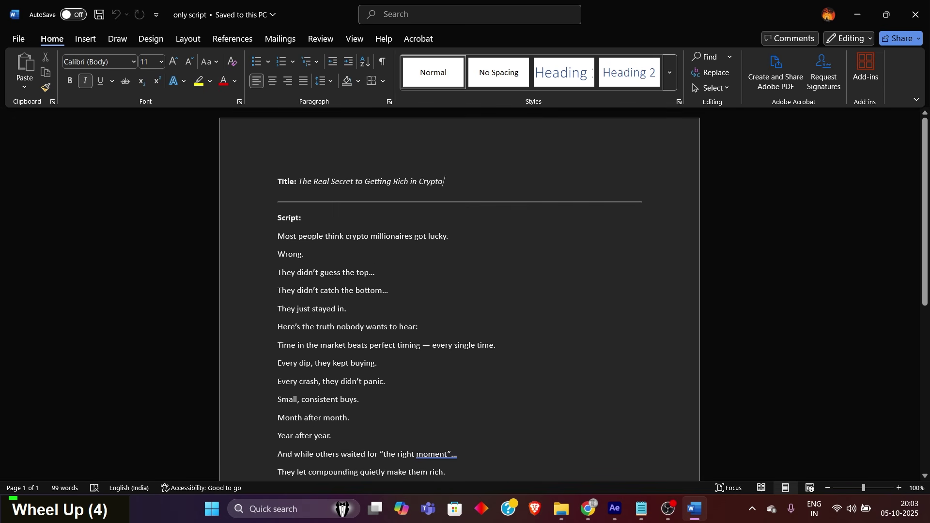
Select the whole title text "The Real Secret to Getting Rich in Crypto" in the Title line
key(ctrl+shift+Left)
key(ctrl+shift+Left)
key(ctrl+shift+Left)
key(ctrl+shift+Left)
key(ctrl+shift+Left)
key(ctrl+shift+Left)
key(ctrl+shift+Left)
key(ctrl+shift+Left)
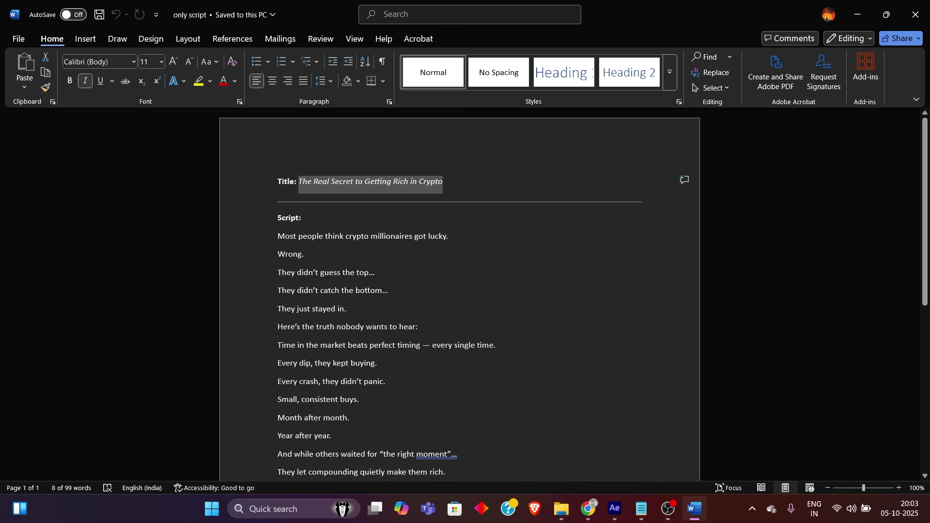
Look through the full script and highlight its opening line, "Most people think crypto millionaires got lucky."
scroll(459, 295, down, 2)
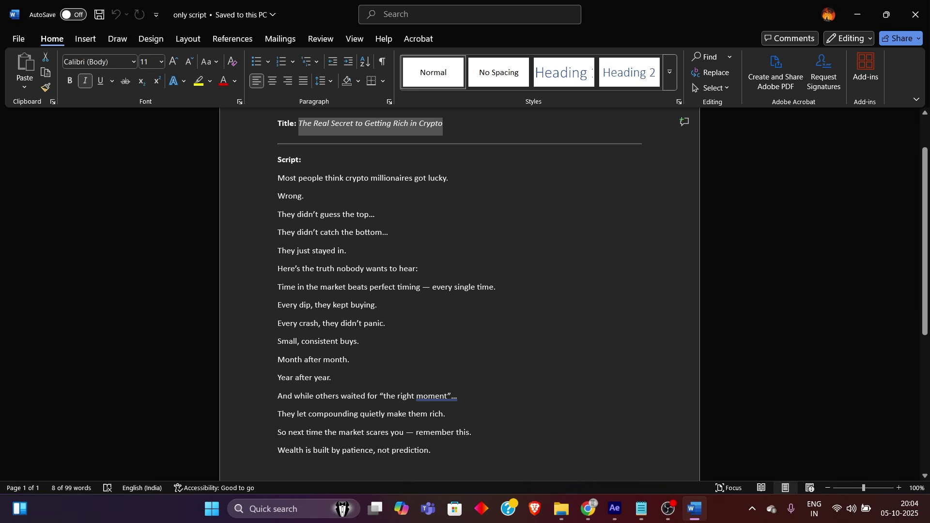
scroll(459, 295, down, 6)
scroll(459, 295, up, 7)
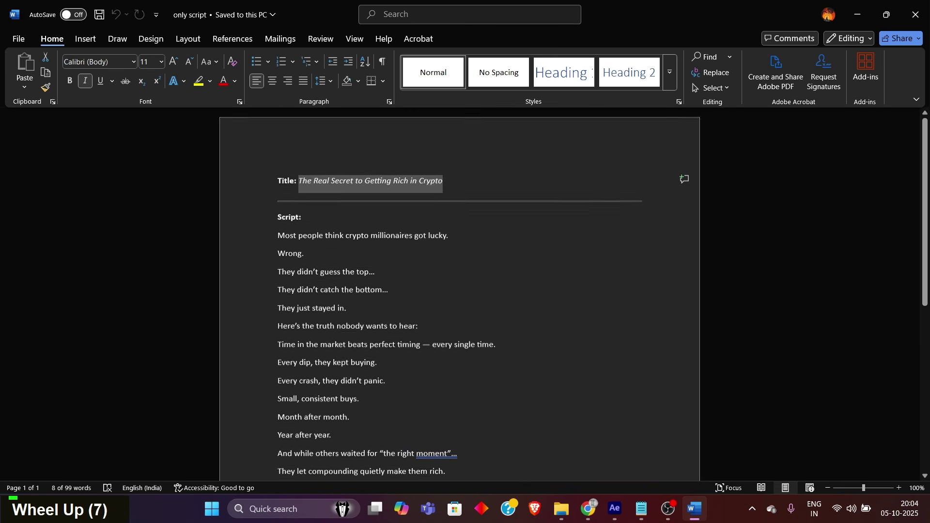
scroll(459, 295, down, 6)
scroll(459, 295, up, 3)
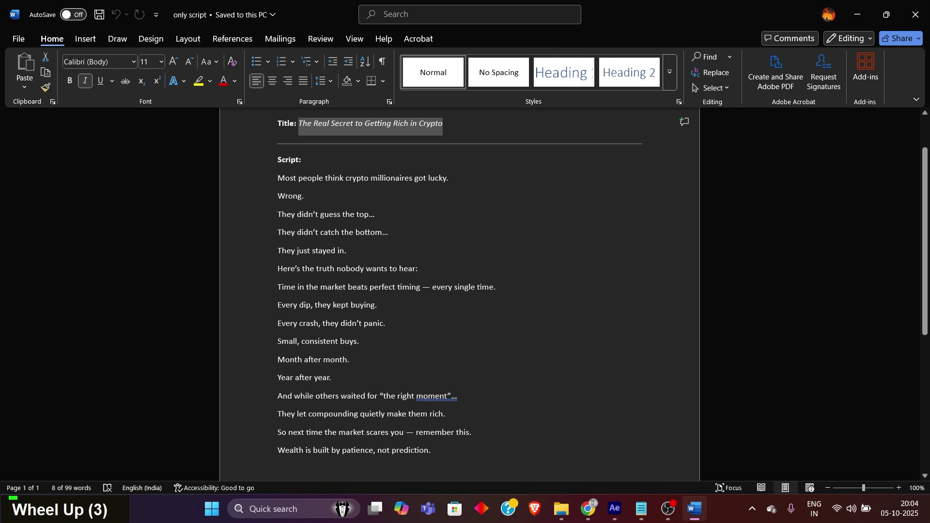
drag(277, 178, 451, 178)
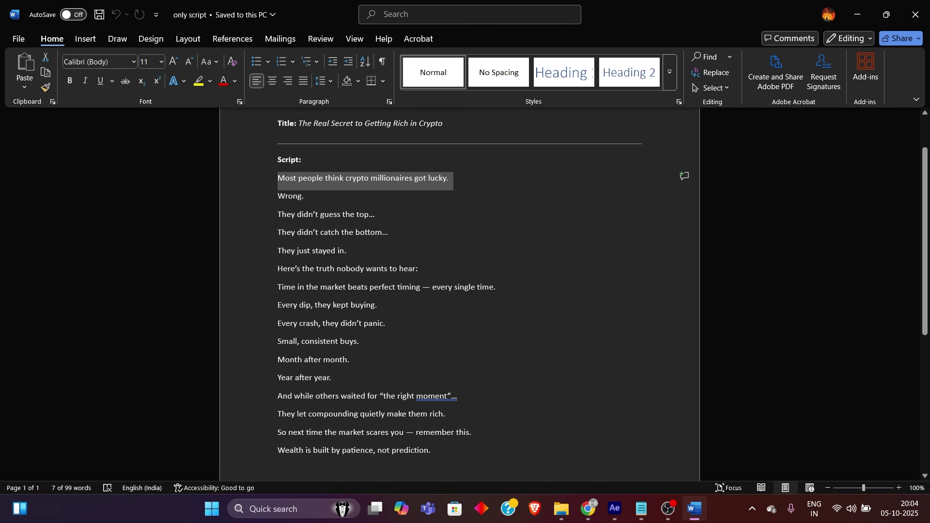
scroll(459, 291, down, 3)
scroll(459, 290, up, 7)
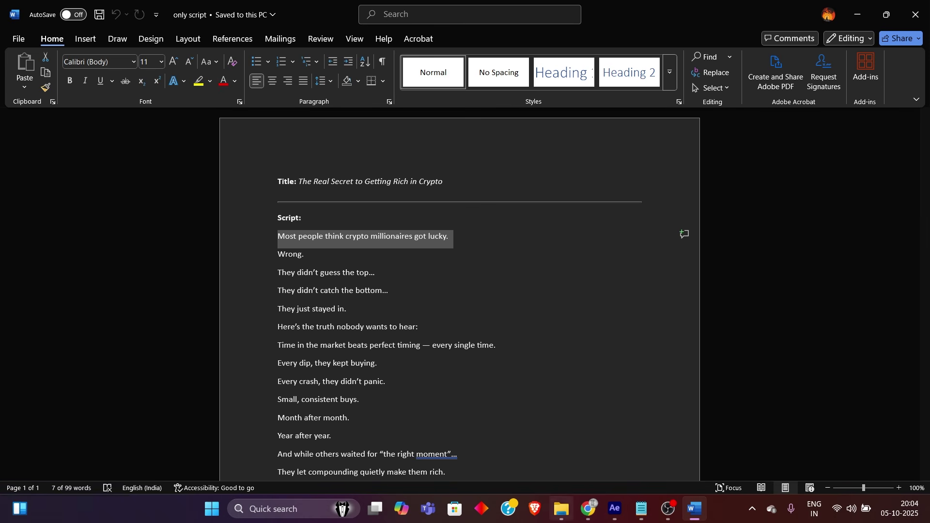
Open the "script&visual plan" document from File Explorer and highlight the Script, Image Prompt and Visual Plan column headings
click(561, 509)
double_click(219, 123)
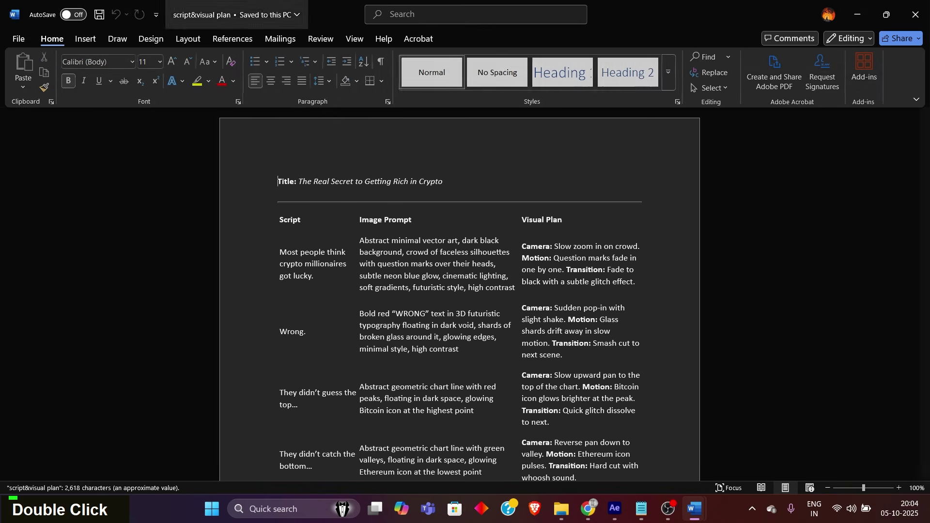
double_click(290, 220)
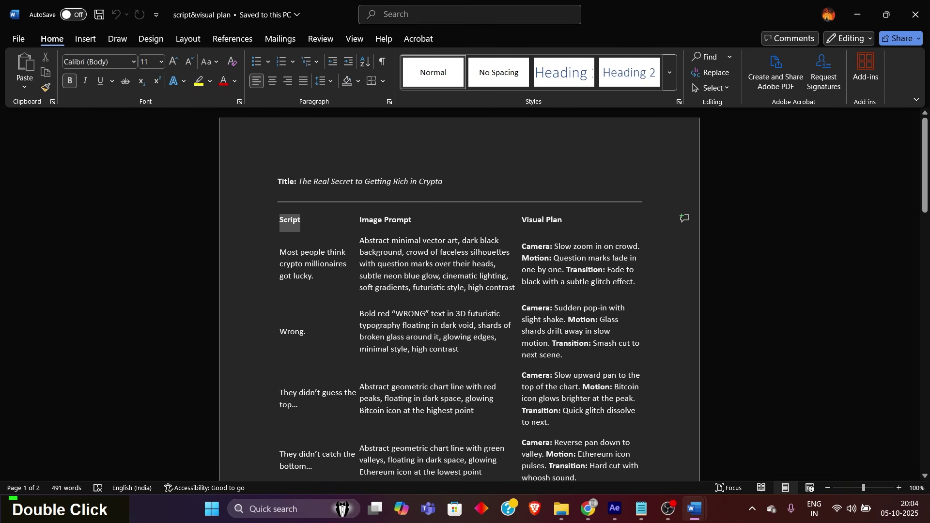
drag(360, 220, 411, 219)
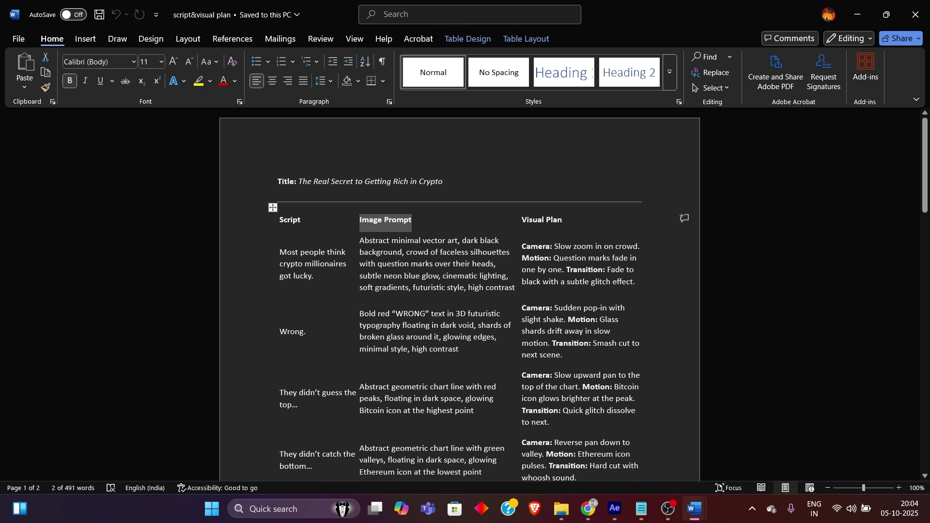
drag(522, 219, 562, 220)
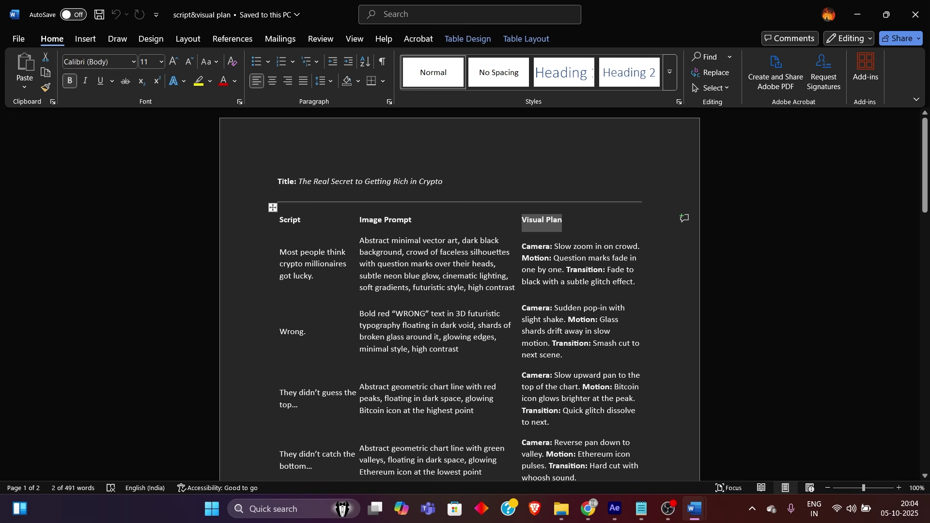
Highlight the first row's camera, motion and transition notes in the Visual Plan column and glance through the table
drag(522, 246, 635, 288)
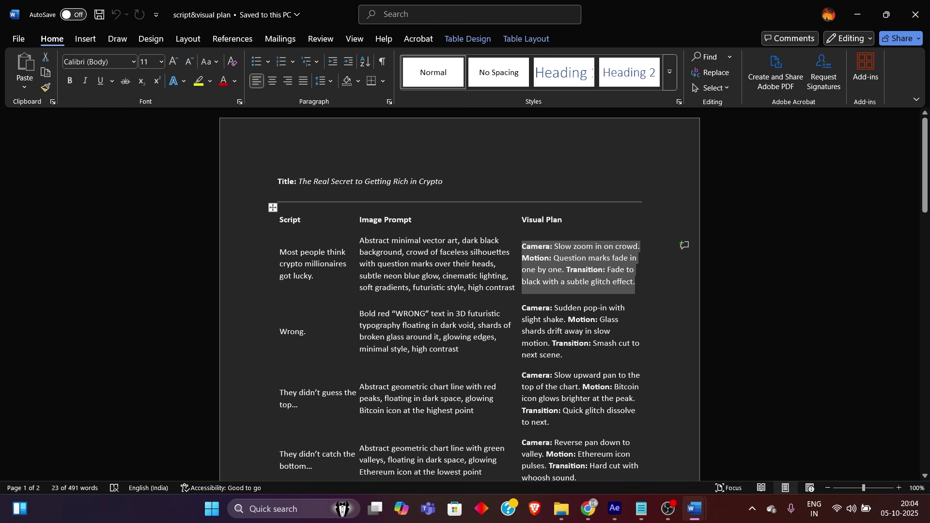
scroll(460, 299, down, 3)
scroll(460, 299, up, 3)
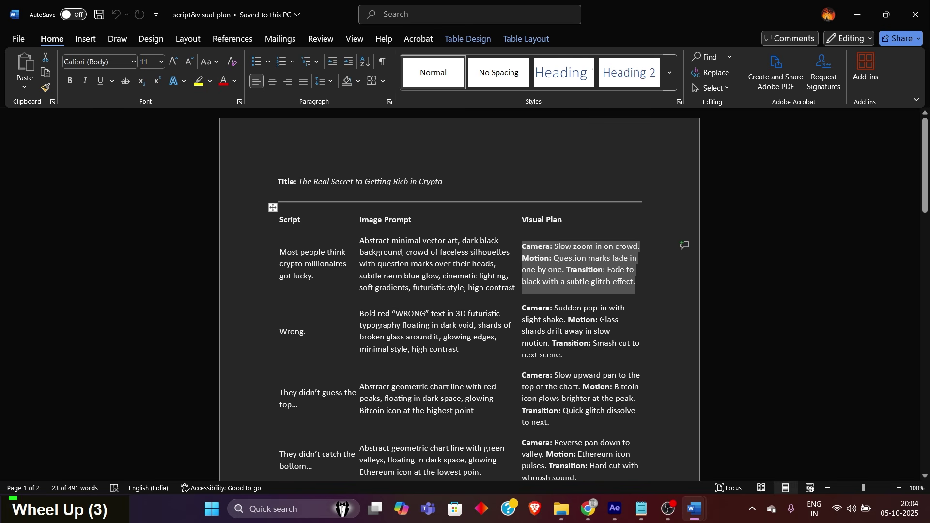
Highlight the Script and Image Prompt column headings, clear the selection, and switch to File Explorer to go up to the 01_Project folder
drag(279, 220, 411, 221)
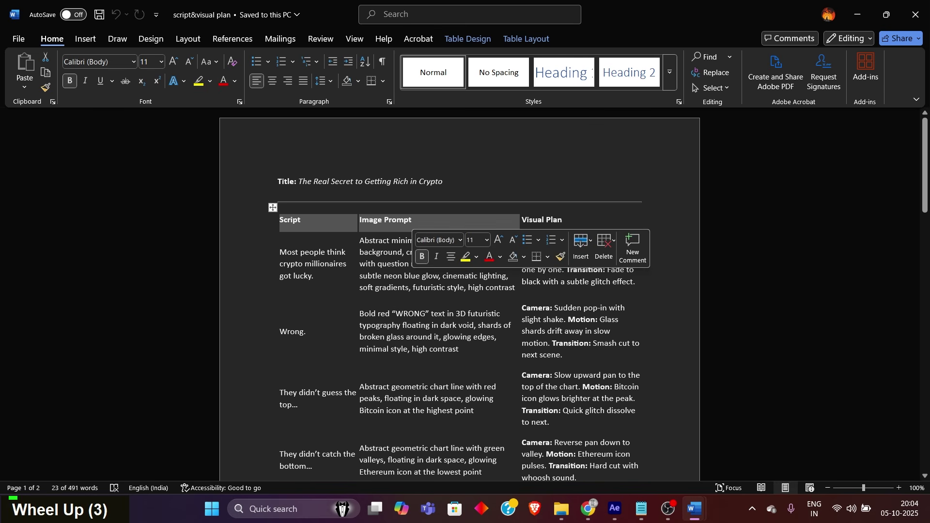
click(444, 181)
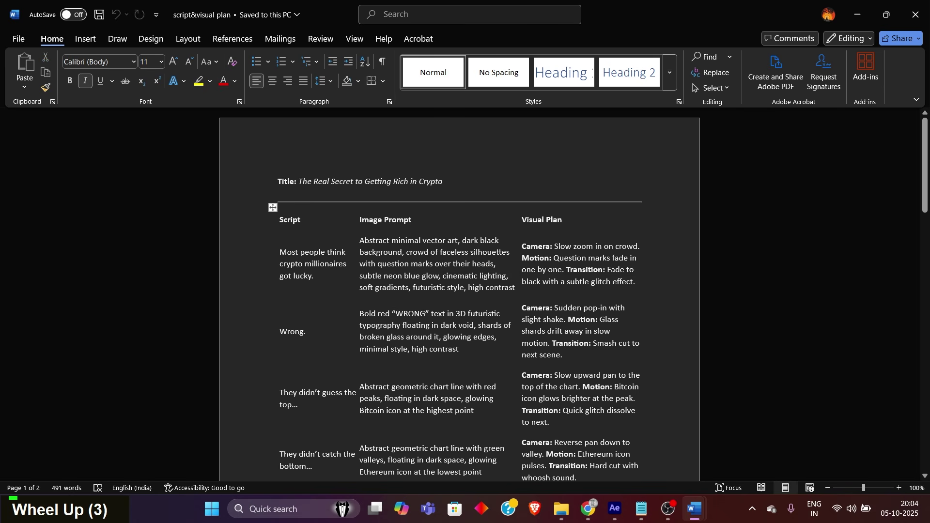
click(561, 508)
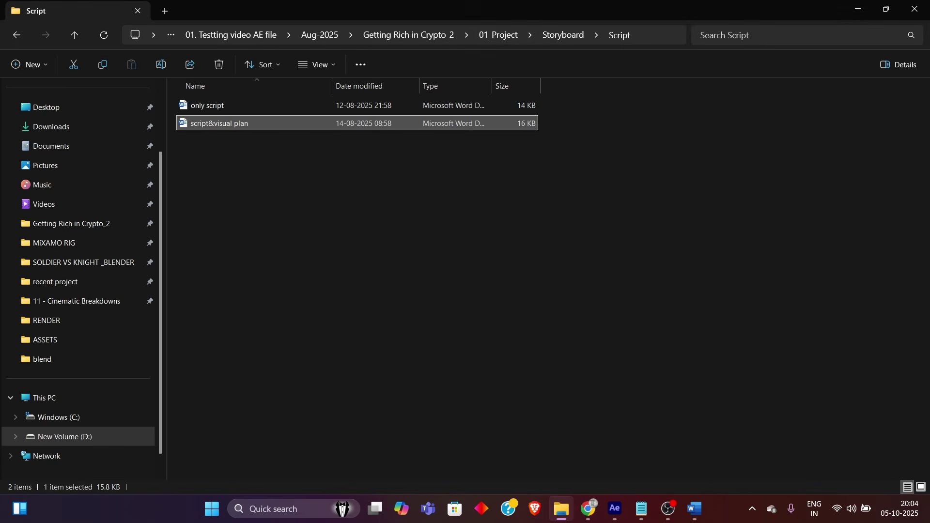
click(562, 35)
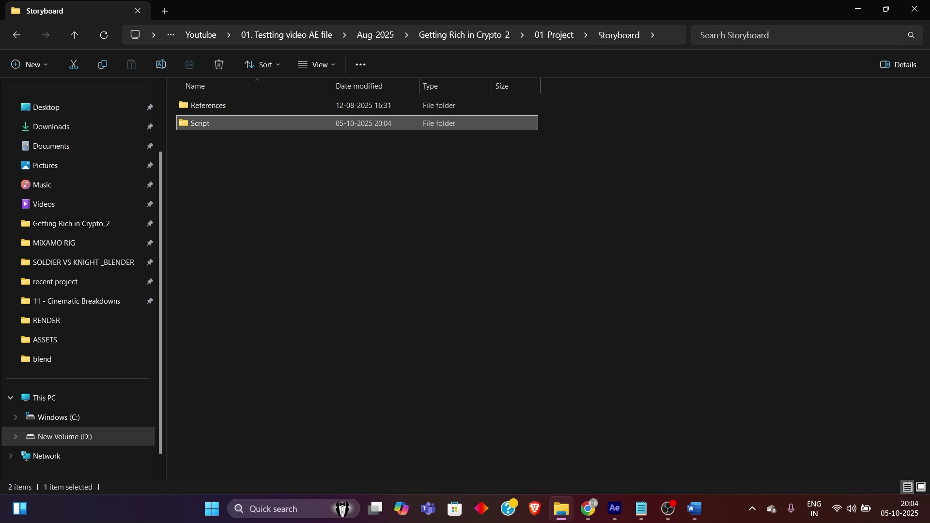
click(554, 35)
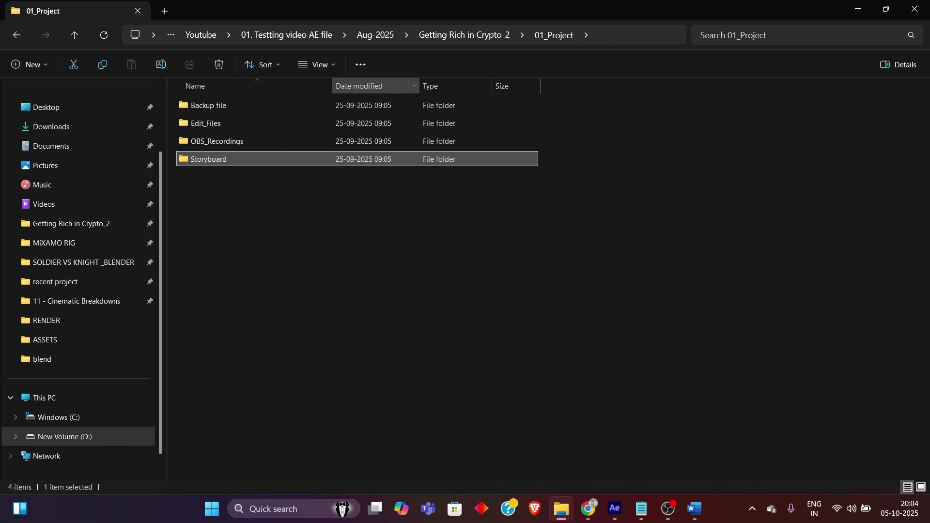
Switch to Notion in Chrome, go back up through the parent pages to DOCUMENTRY STYLE templet, and open its SCTIPT page
click(588, 445)
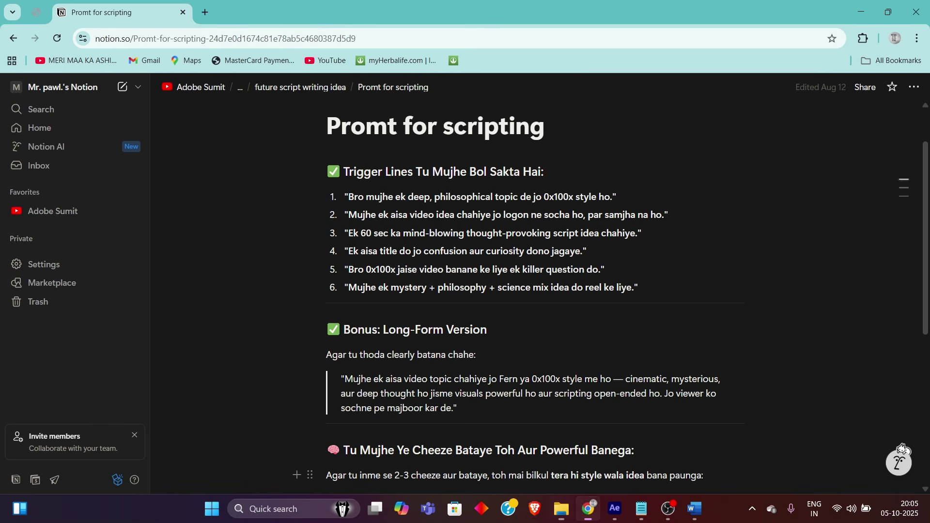
scroll(588, 445, up, 10)
scroll(310, 268, up, 6)
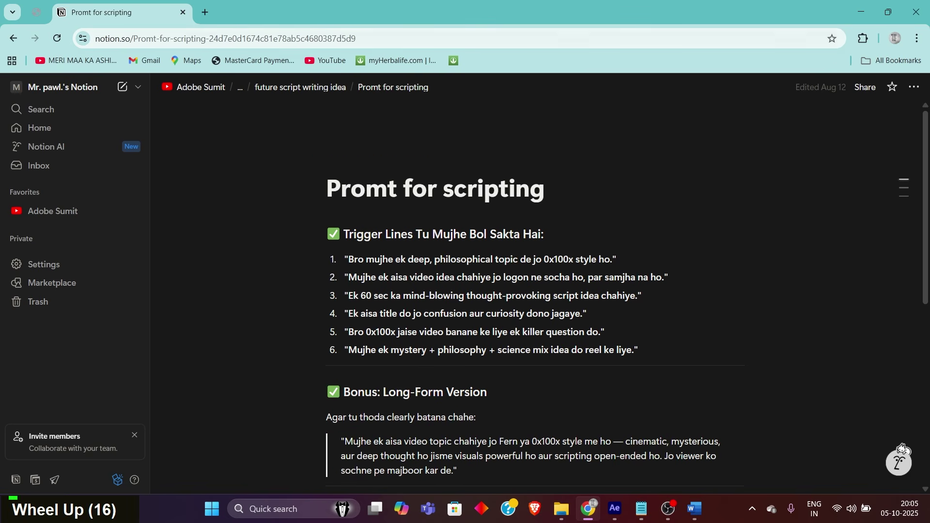
click(301, 87)
scroll(296, 272, down, 6)
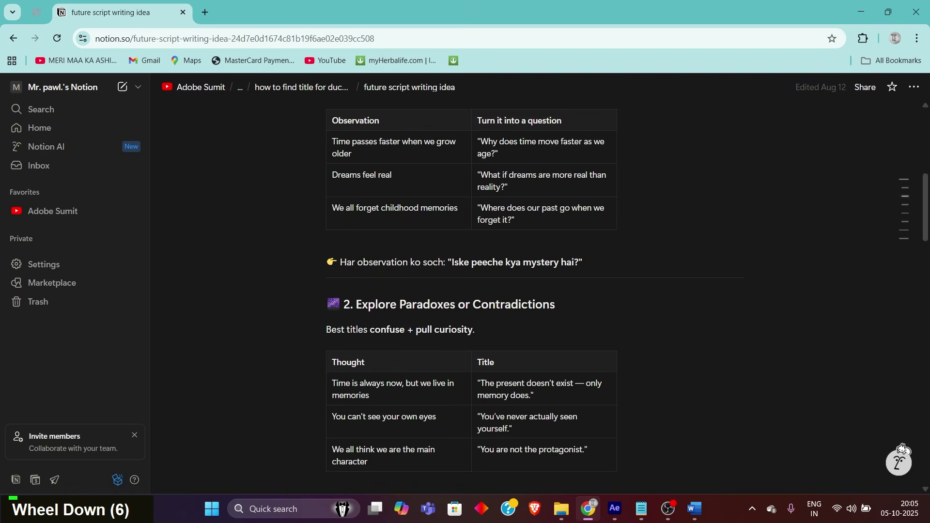
click(301, 87)
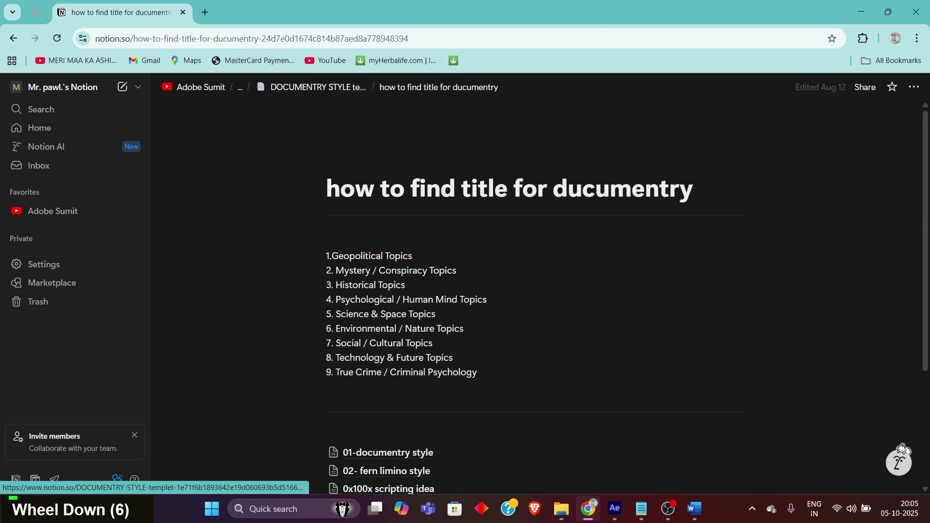
scroll(533, 290, down, 3)
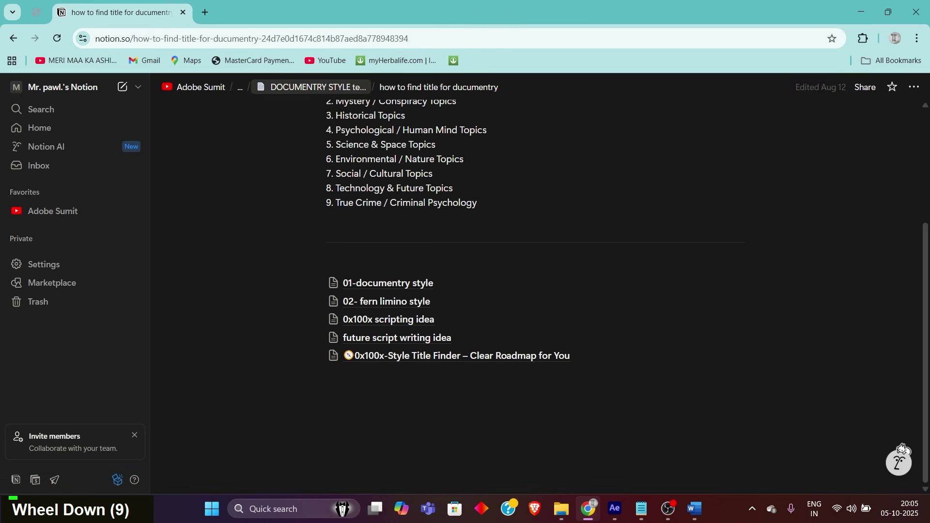
click(312, 87)
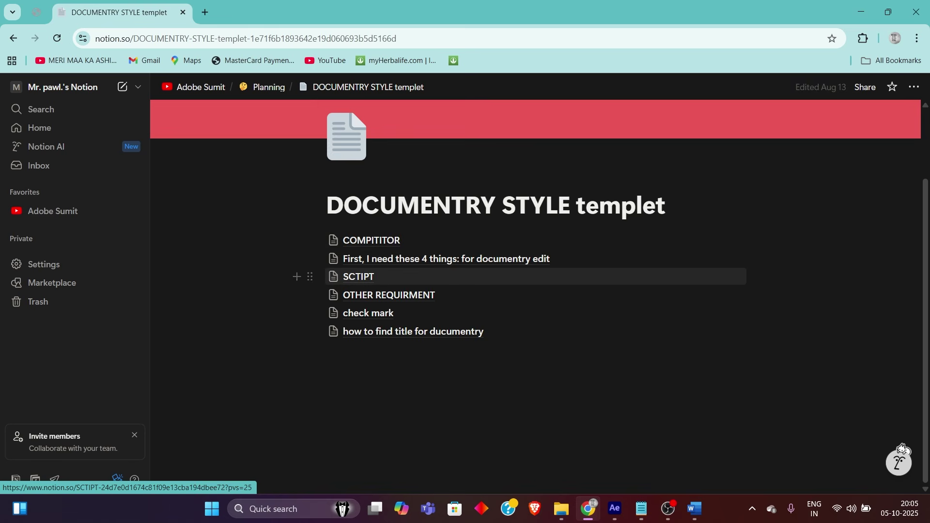
click(358, 277)
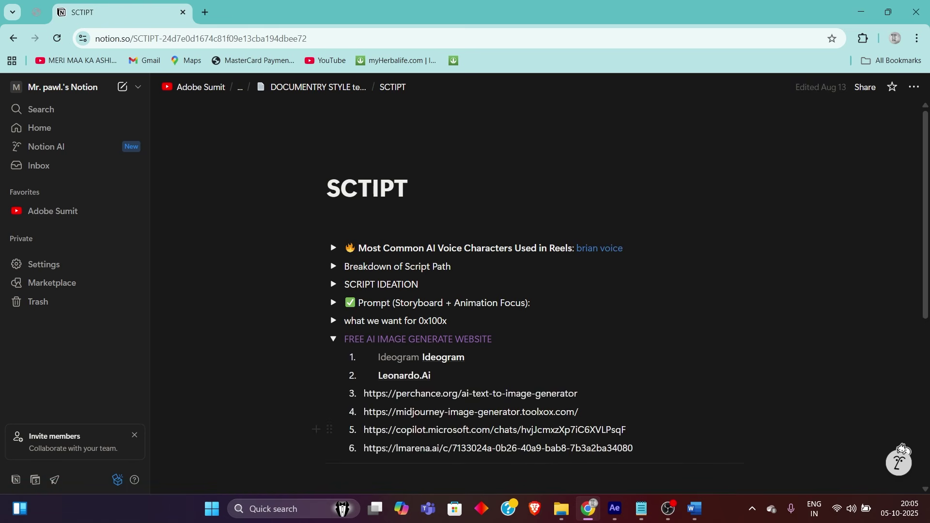
Highlight all six entries of the FREE AI IMAGE GENERATE WEBSITE list on the SCTIPT page and clear the selection
scroll(533, 290, down, 5)
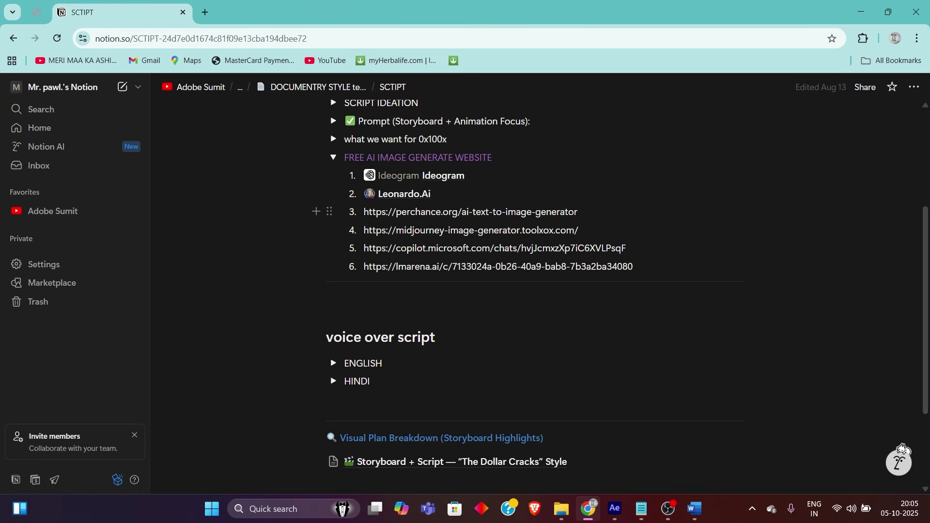
drag(257, 151, 769, 276)
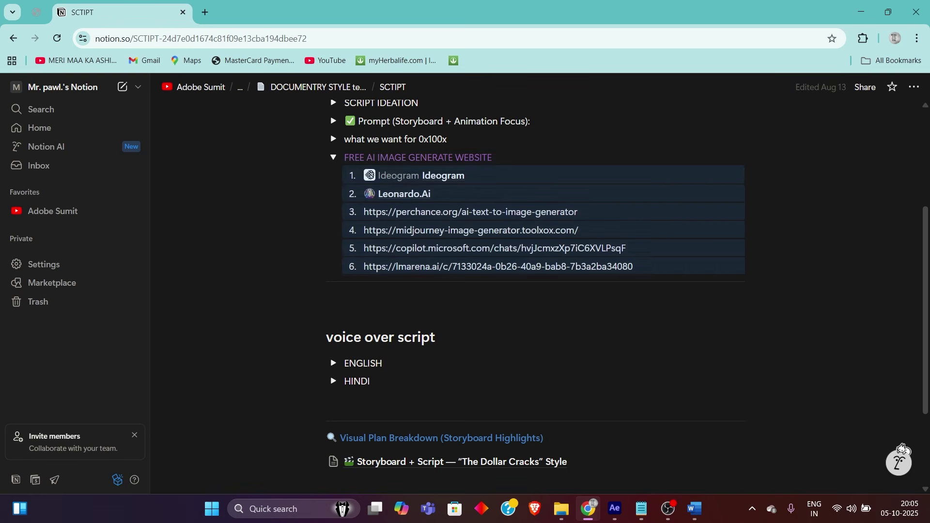
click(760, 337)
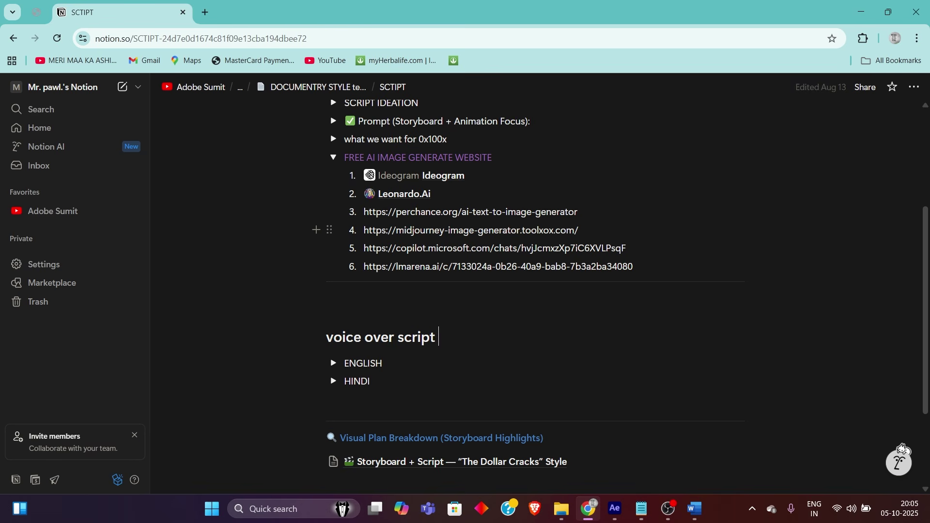
Copy "toolxox.com" from the fourth link in the image website list and load that address in a new browser tab
drag(524, 230, 574, 230)
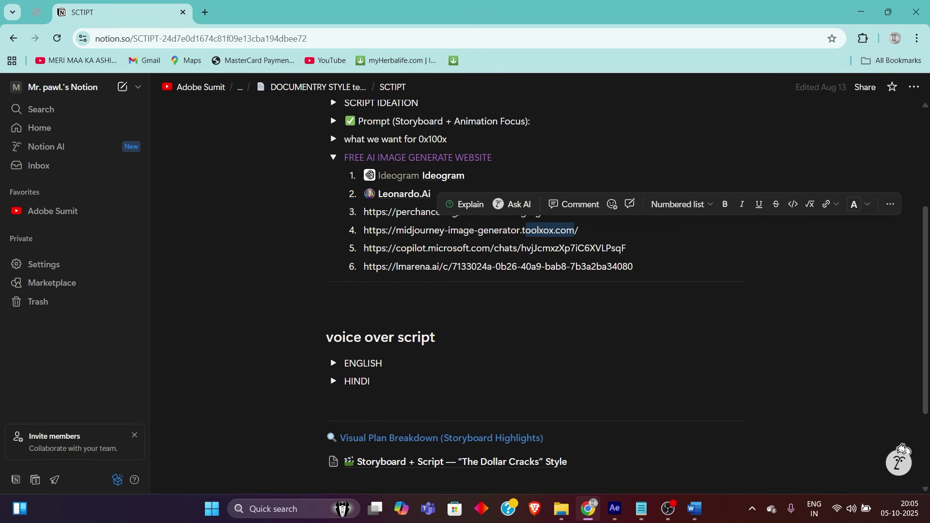
click(542, 299)
drag(522, 230, 574, 230)
key(ctrl+c)
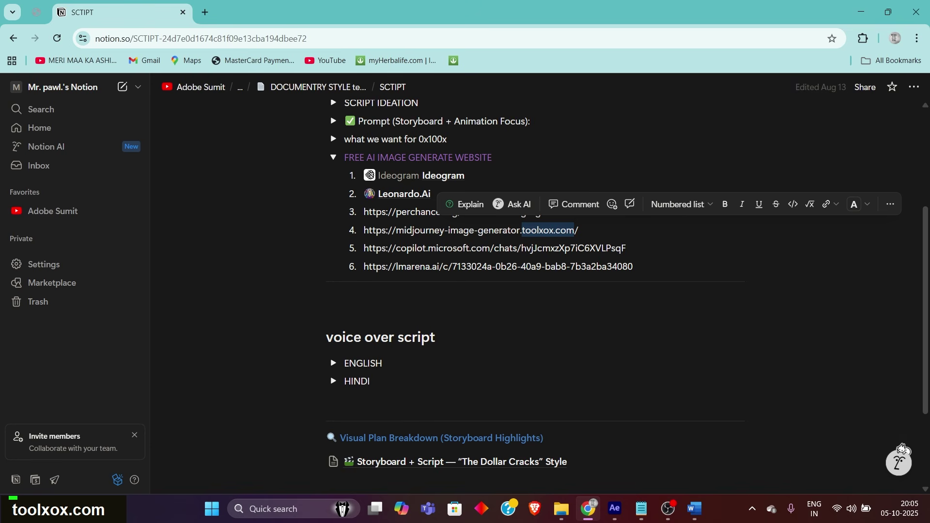
key(ctrl+t)
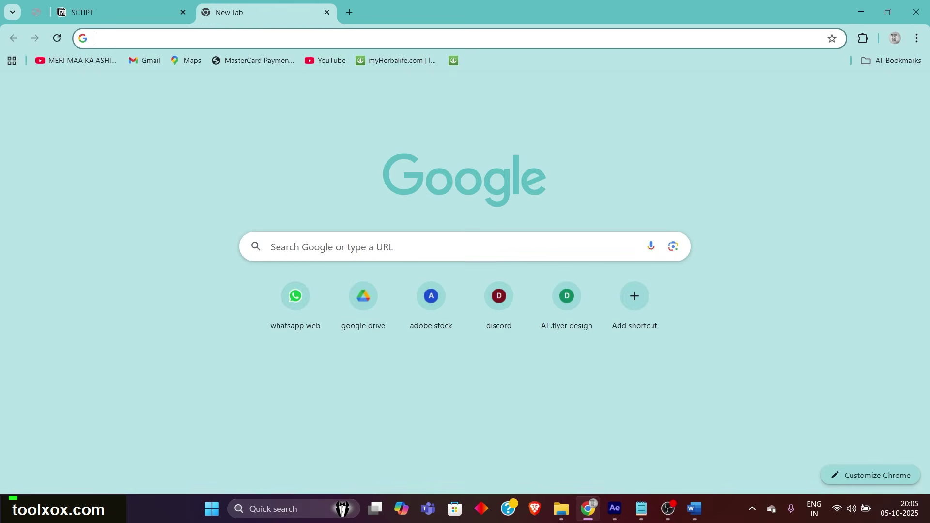
key(ctrl+v)
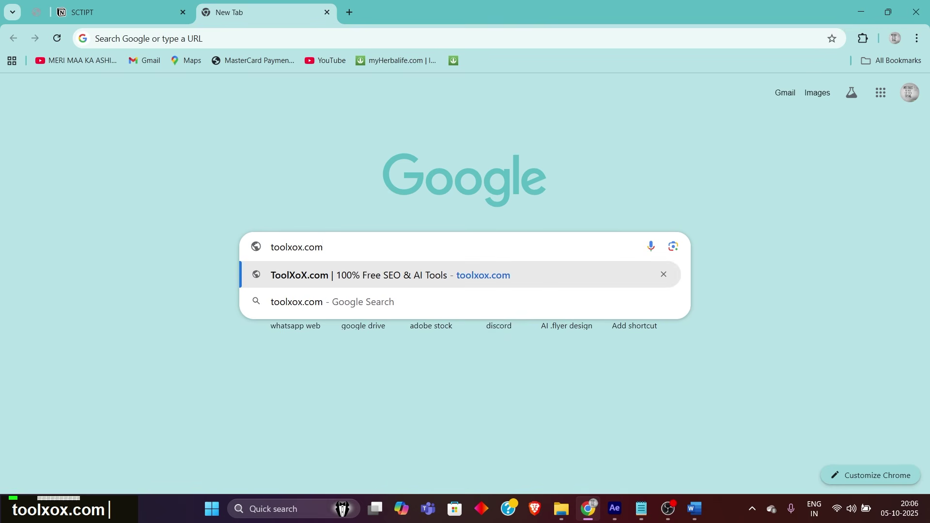
key(Return)
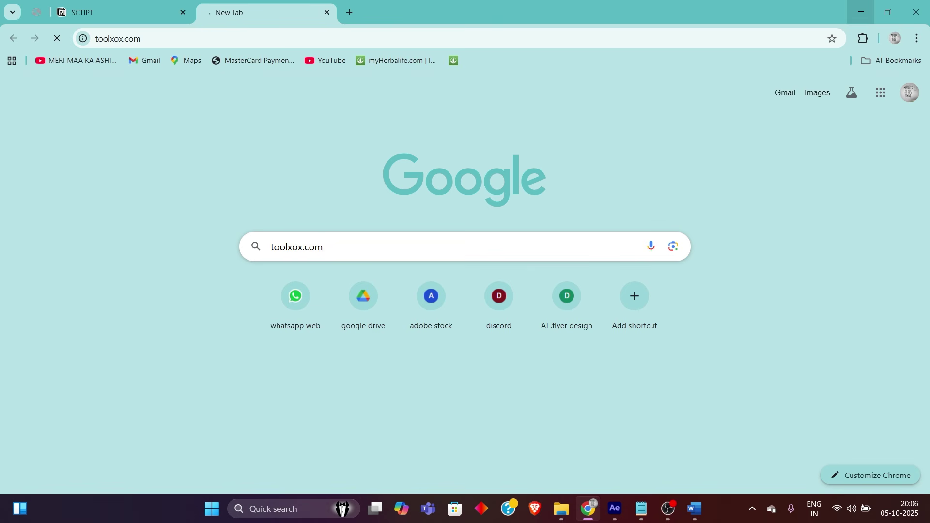
Switch to File Explorer and open the Getting Rich in Crypto_2 folder, and highlight the voice over part of item 3 in the Notepad outline
click(861, 12)
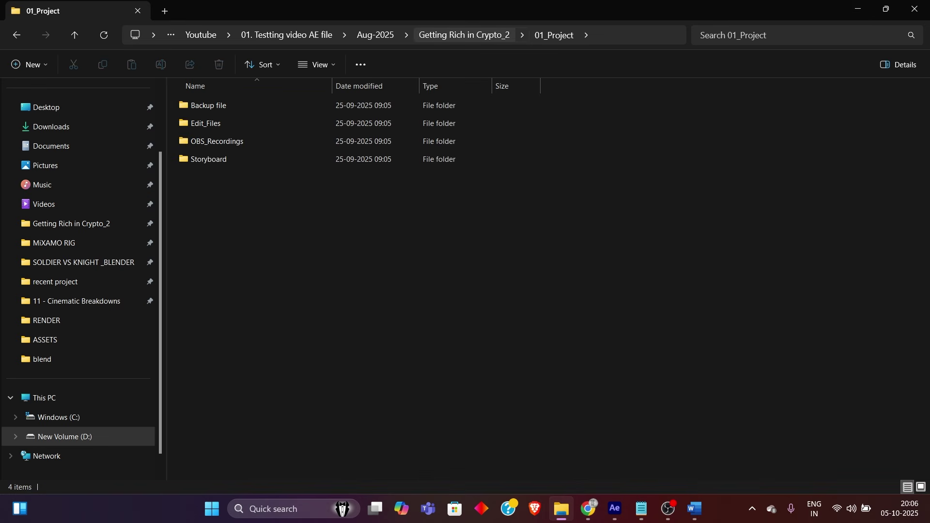
click(464, 35)
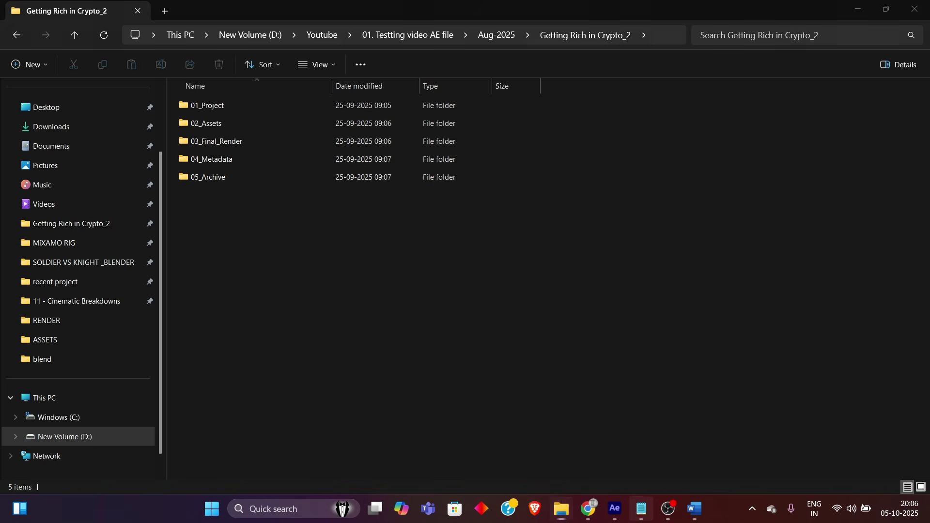
click(641, 509)
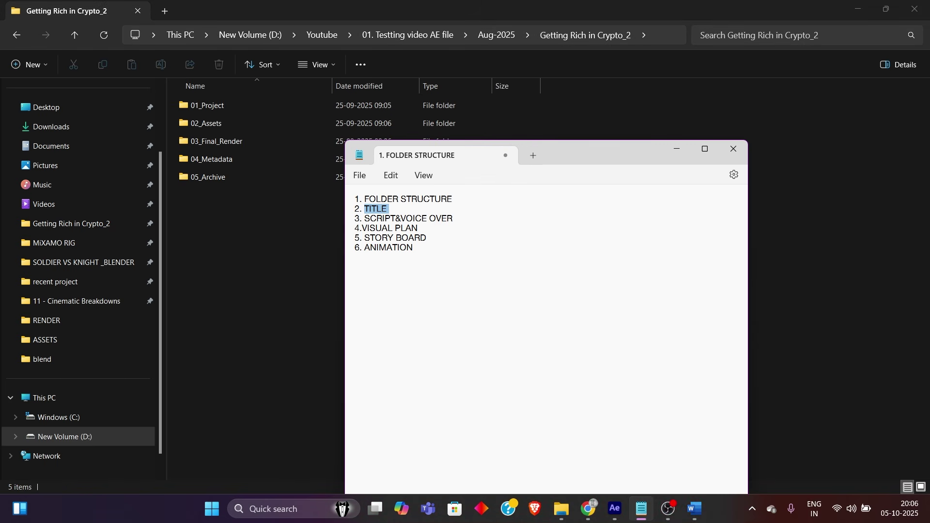
drag(456, 218, 401, 218)
click(456, 219)
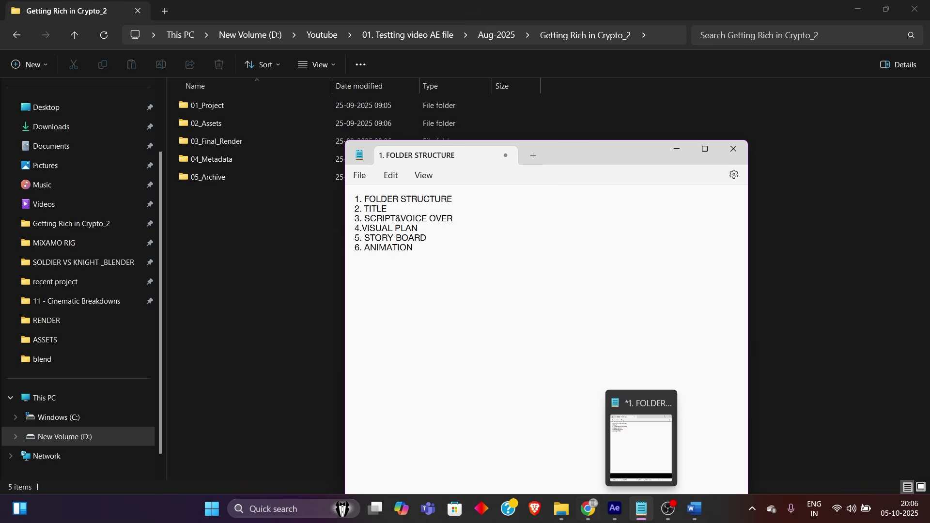
Return to Chrome and look over the ToolXoX home page with its online image editor
mouse_move(588, 509)
click(588, 441)
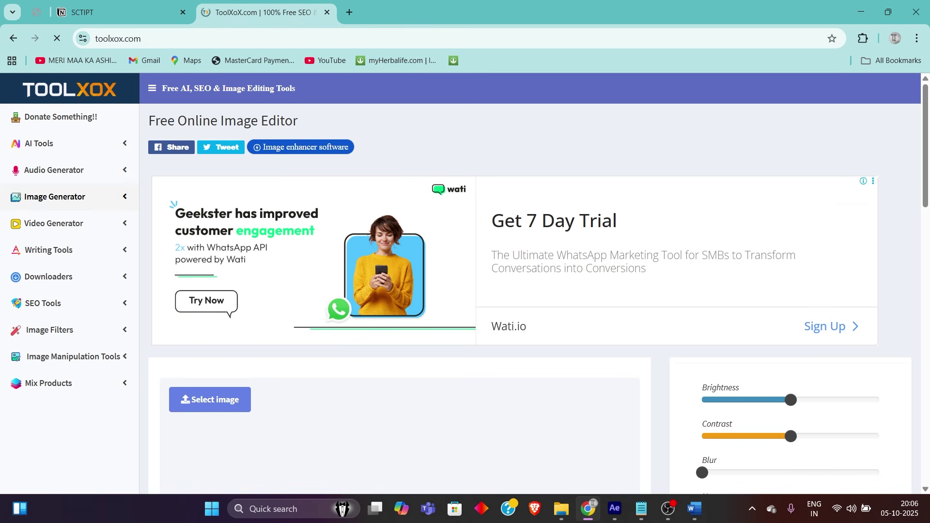
scroll(72, 329, down, 7)
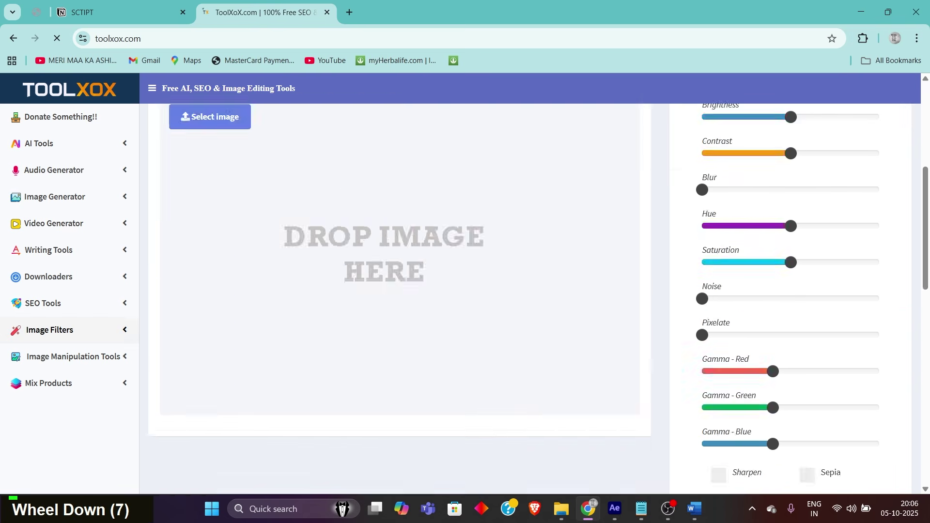
scroll(73, 330, up, 6)
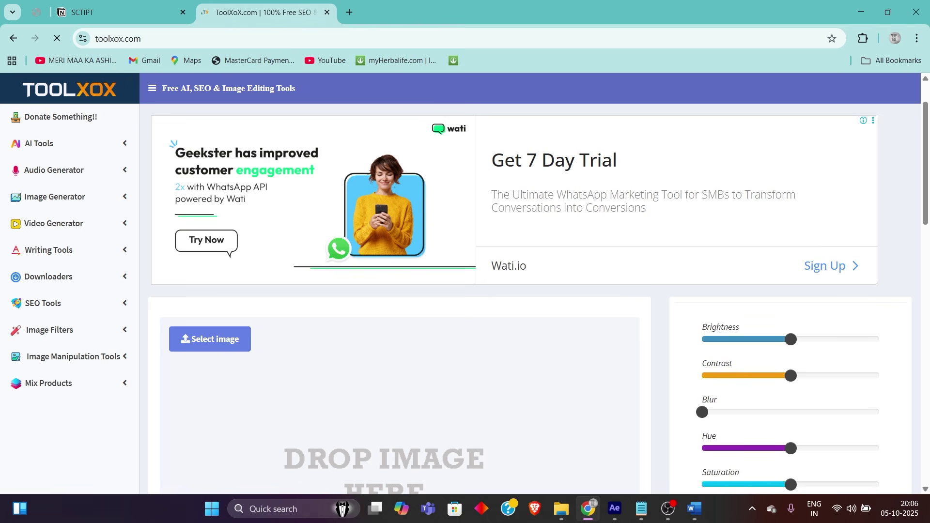
Go back to the SCTIPT page in Notion and highlight "brian voice" in the AI voice characters line
key(ctrl+shift+Tab)
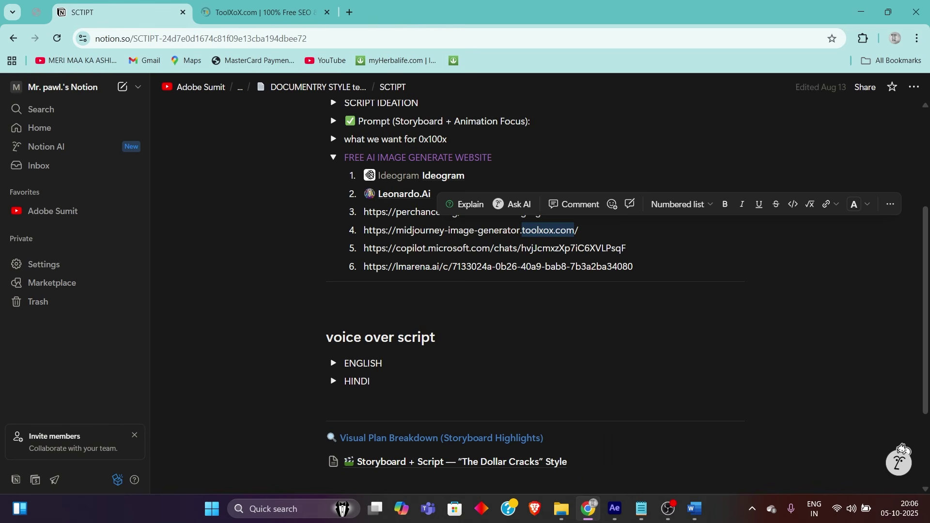
scroll(533, 291, up, 9)
drag(625, 248, 576, 248)
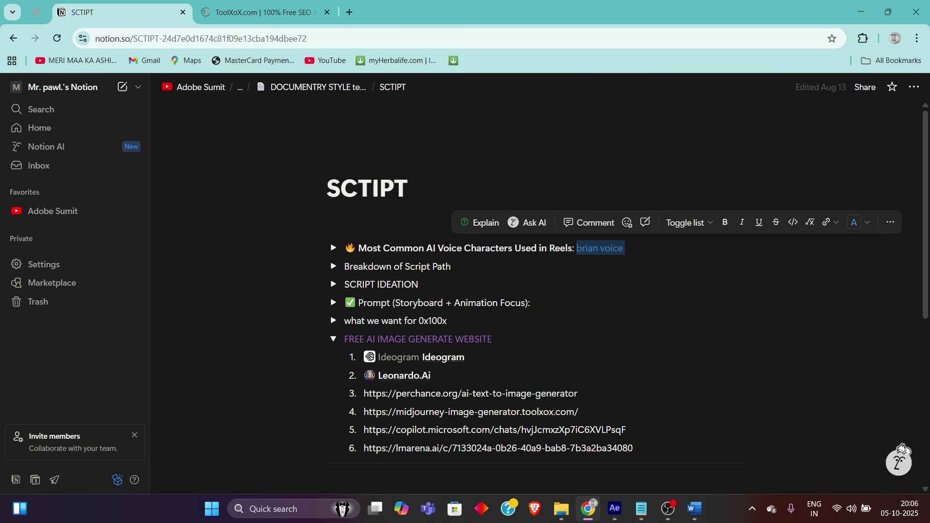
key(Right)
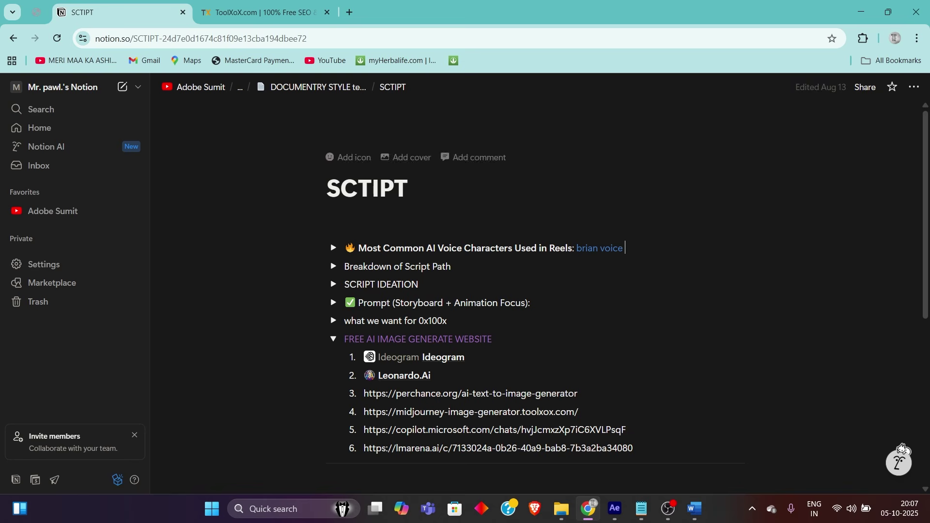
Dismiss the advertisement on the ToolXoX site and open the Midjourney Image Generator from its Image Generator tools
click(262, 12)
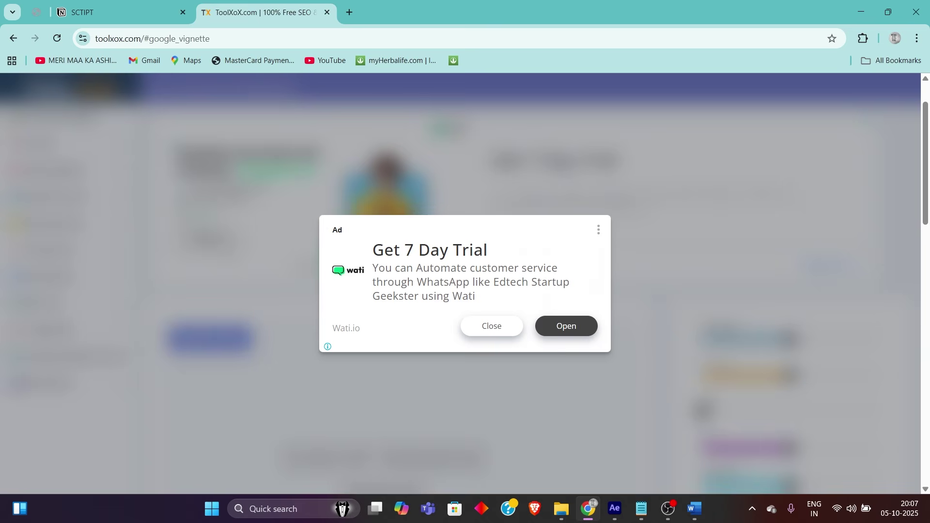
click(491, 325)
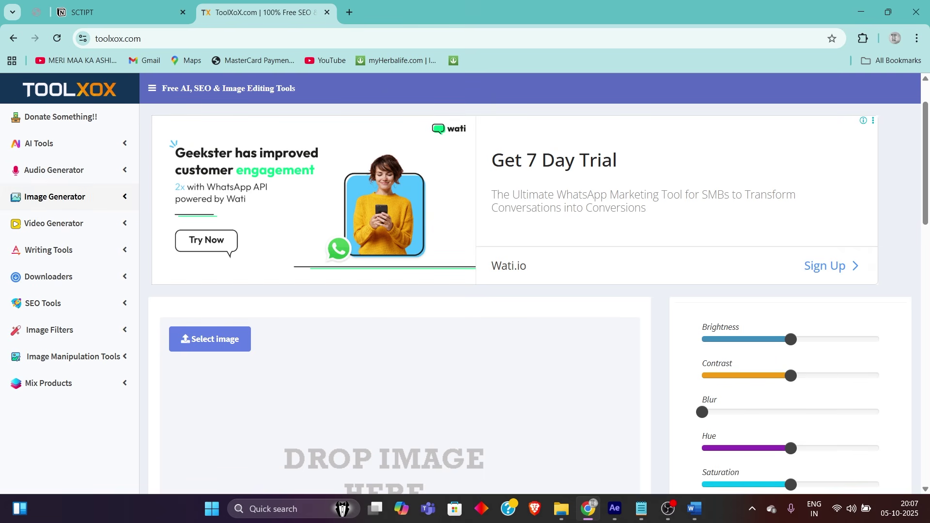
click(55, 196)
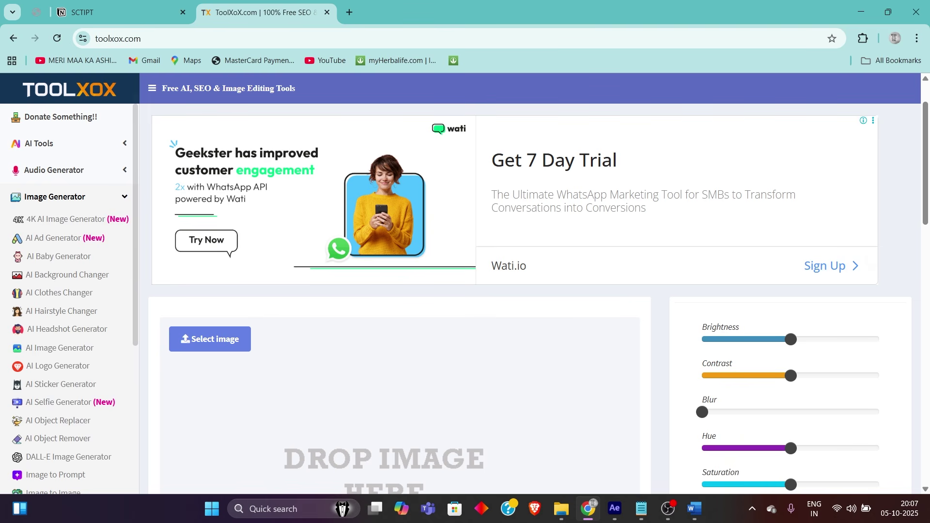
scroll(73, 372, down, 2)
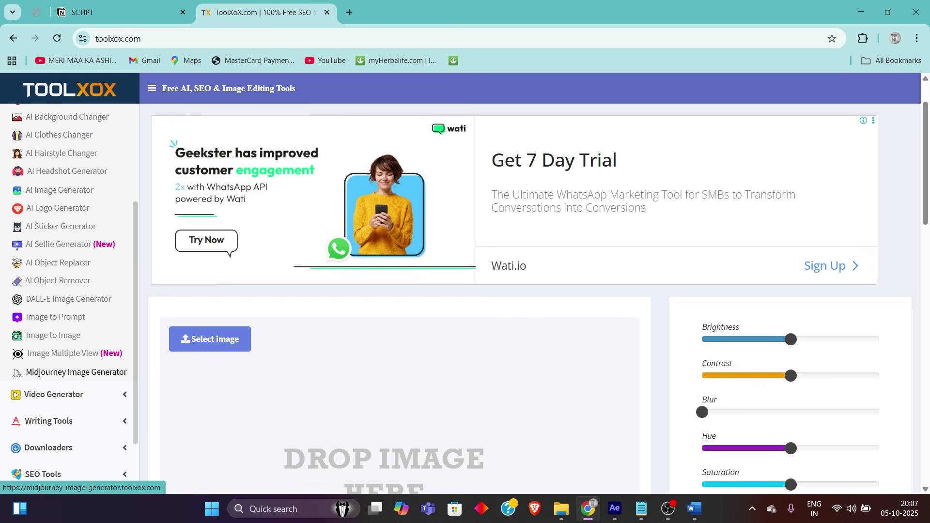
click(76, 372)
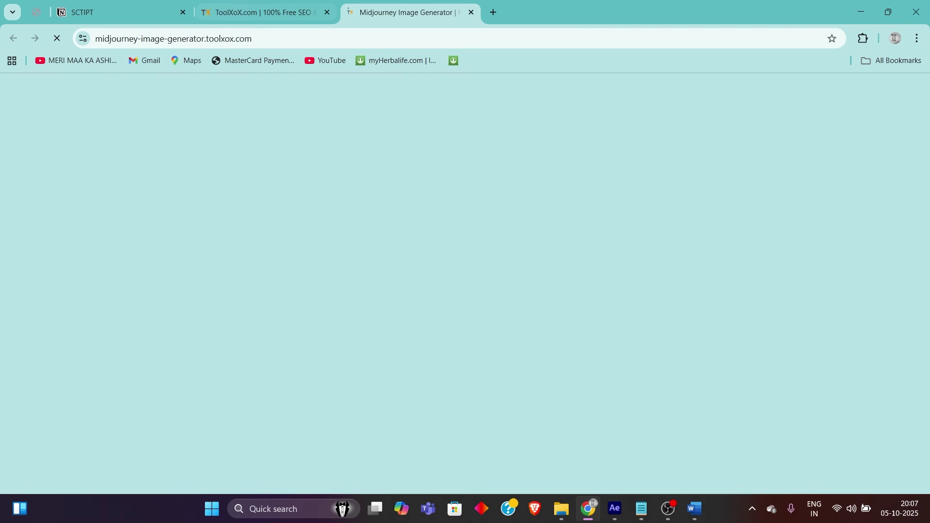
Switch to File Explorer and open the AI_storyboard Photoshop file from Getting Rich in Crypto_2 > 01_Project > Edit_Files > Photoshop
click(641, 508)
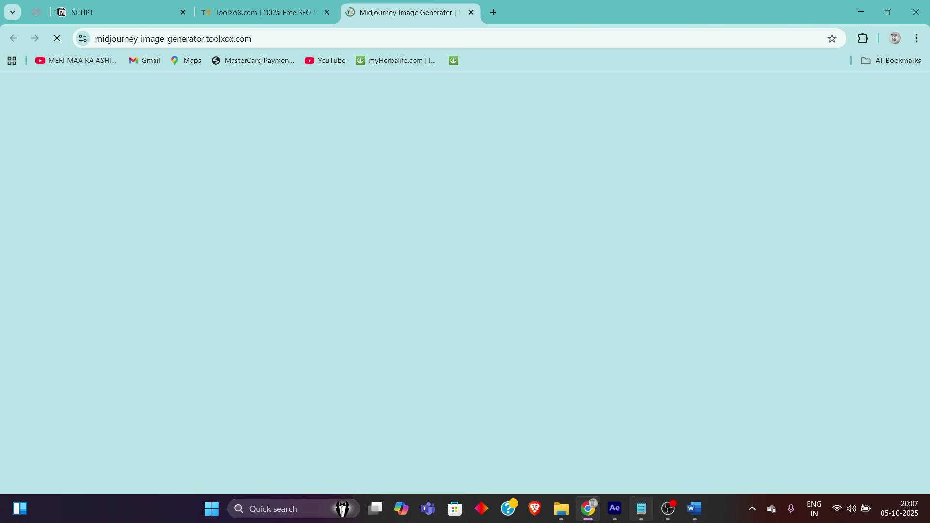
click(642, 509)
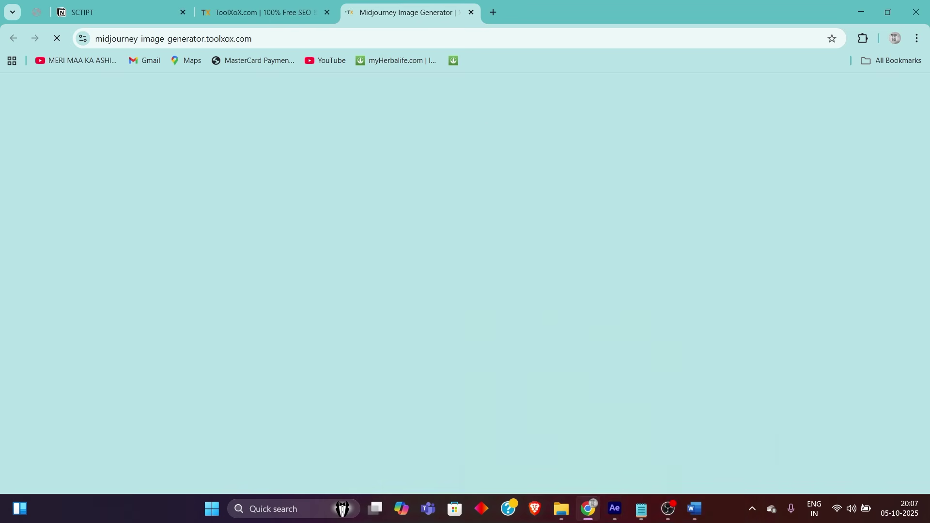
click(561, 509)
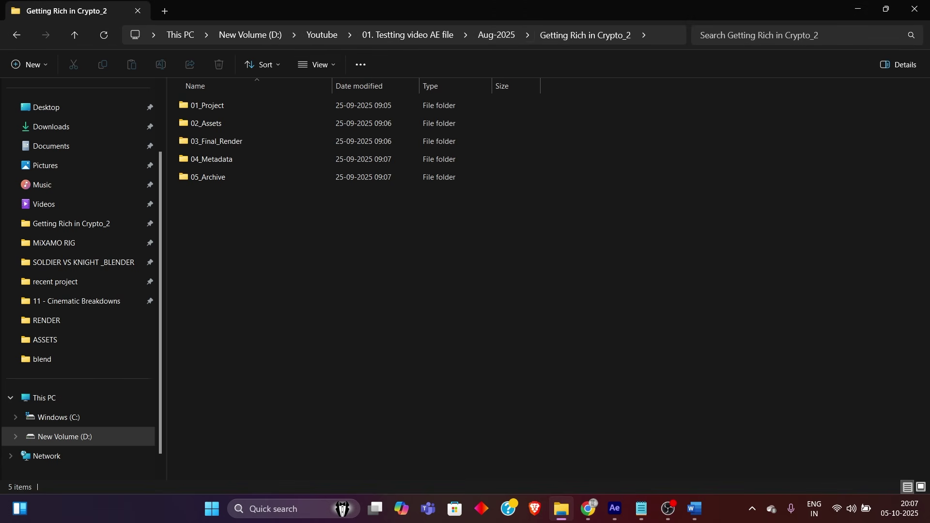
click(495, 35)
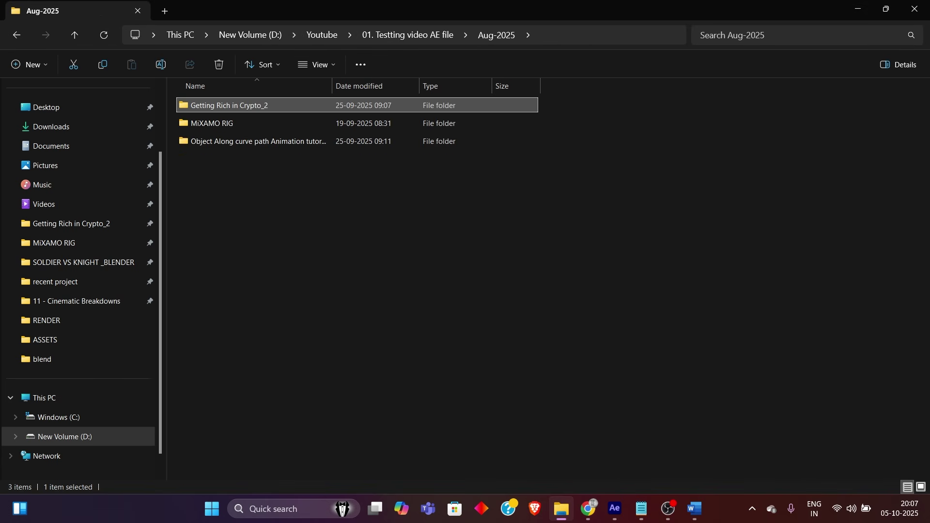
double_click(213, 105)
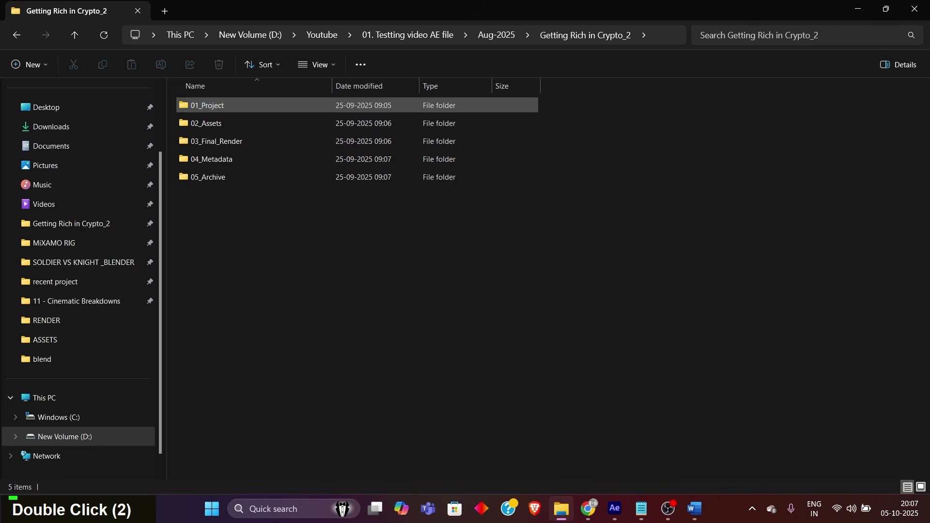
double_click(208, 105)
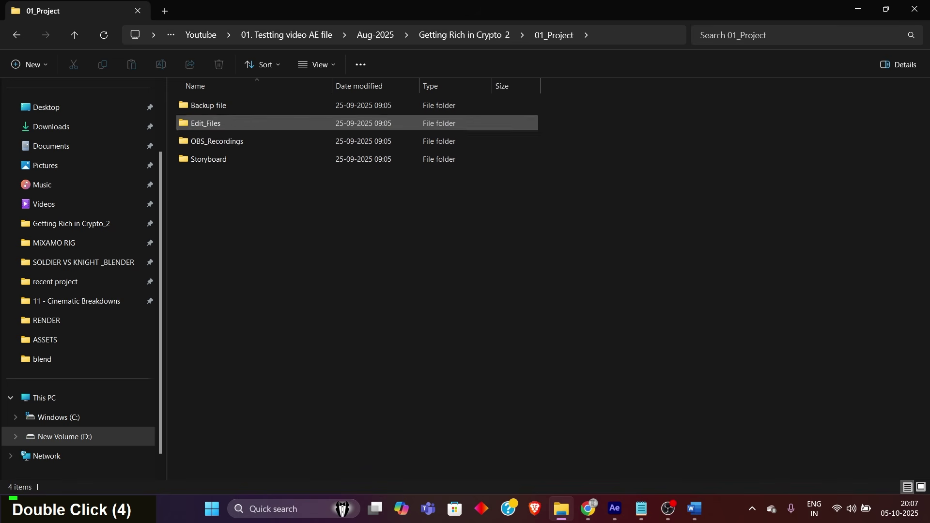
double_click(208, 123)
double_click(208, 159)
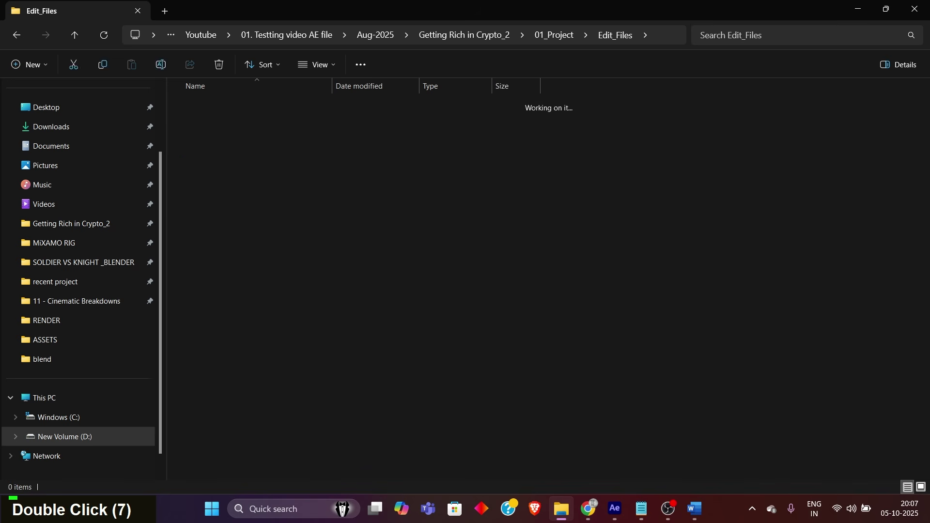
double_click(213, 105)
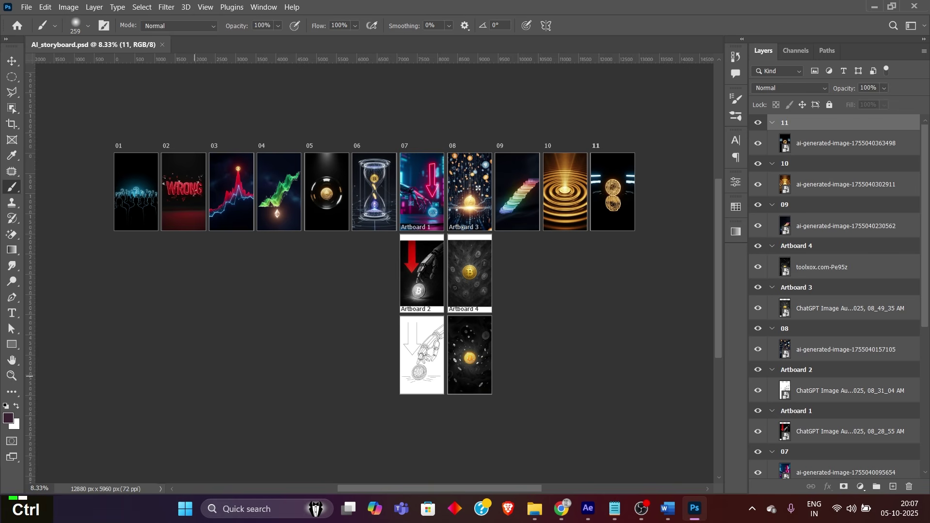
Examine the AI-generated storyboard artboards 01 to 06 up close, starting from the question-mark crowd scene
scroll(160, 223, up, 7)
scroll(102, 210, up, 3)
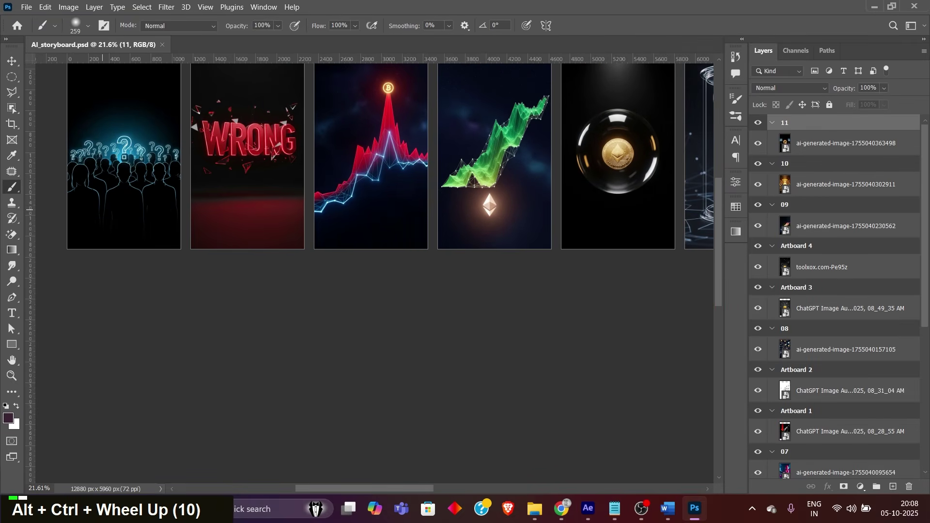
key(space)
drag(339, 218, 440, 325)
scroll(233, 254, up, 5)
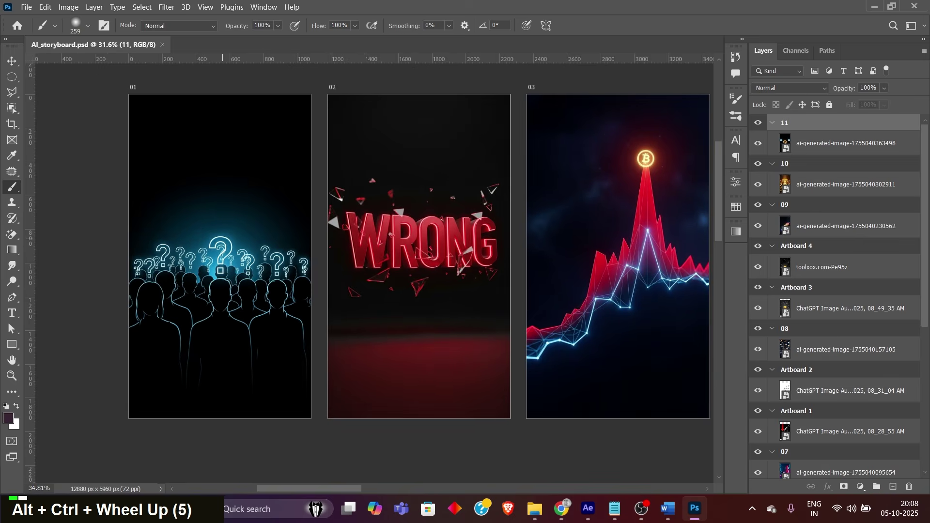
scroll(233, 252, down, 4)
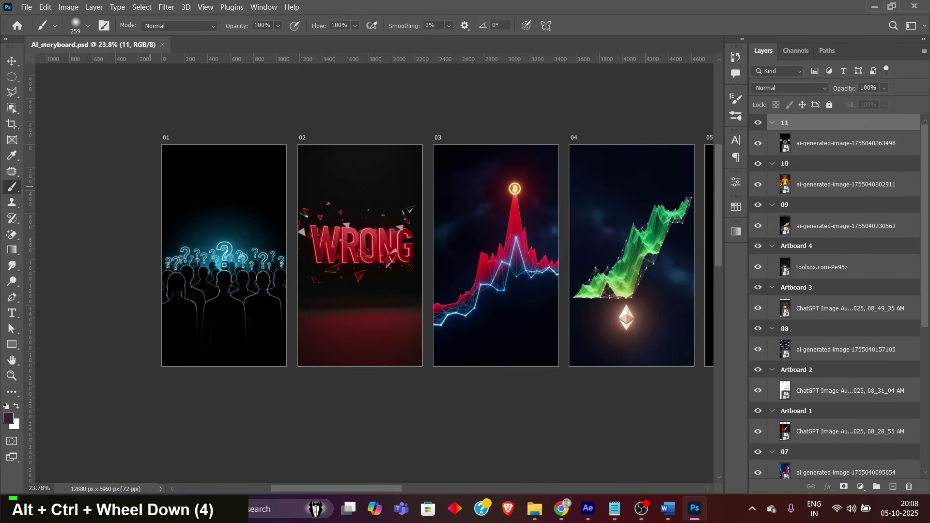
key(space)
drag(411, 307, 173, 321)
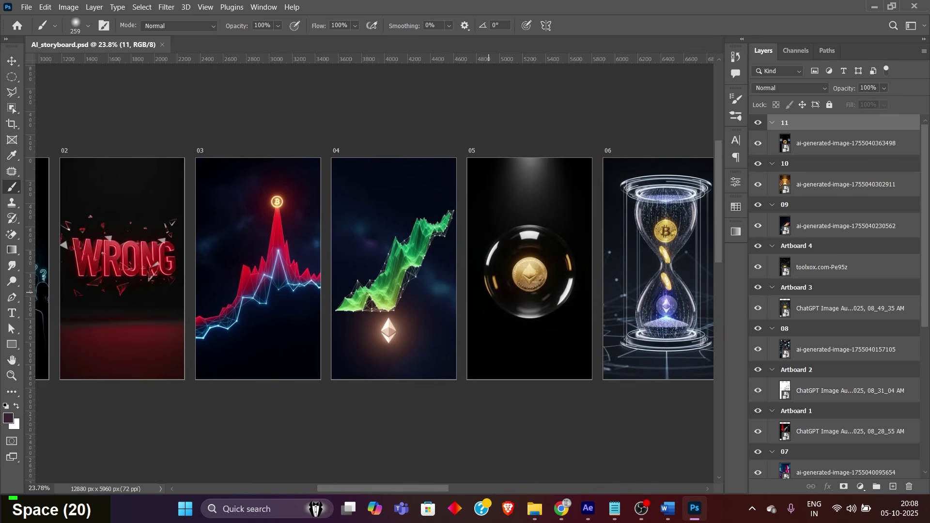
Inspect the alternative images on Artboards 1 to 4 beneath storyboard scenes 07 and 08
drag(528, 265, 154, 282)
drag(445, 318, 295, 15)
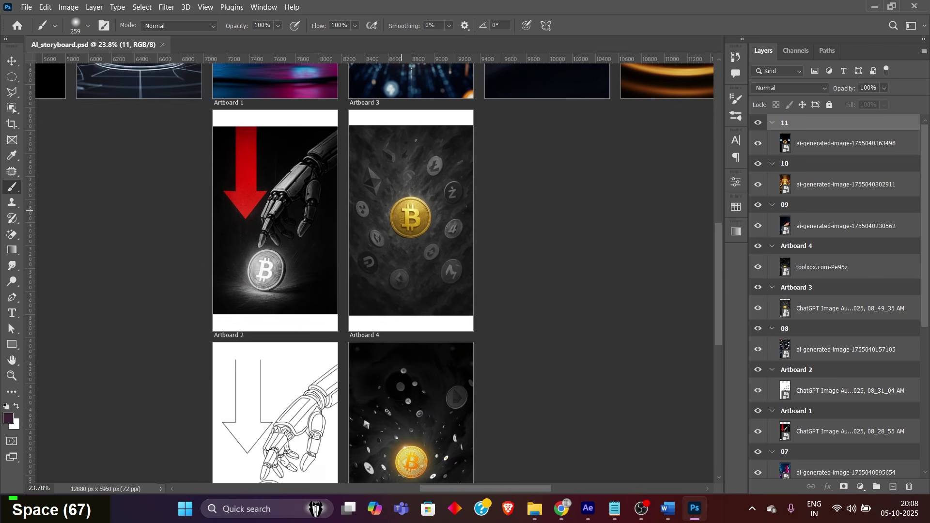
ctrl+alt+scroll(407, 252, down, 4)
ctrl+alt+scroll(405, 254, down, 3)
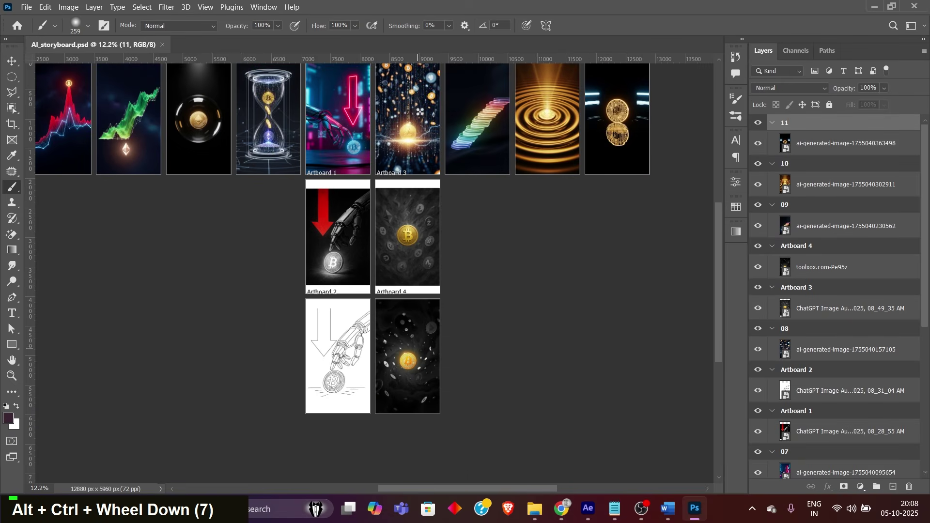
drag(405, 255, 411, 366)
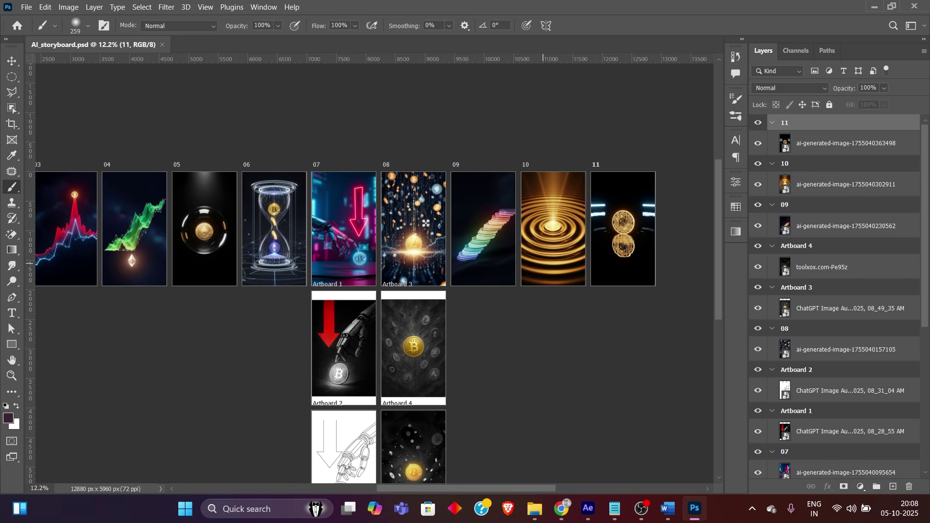
Review the complete storyboard row from 01 to 11, then look again at the opening scenes
key(space)
drag(543, 263, 683, 251)
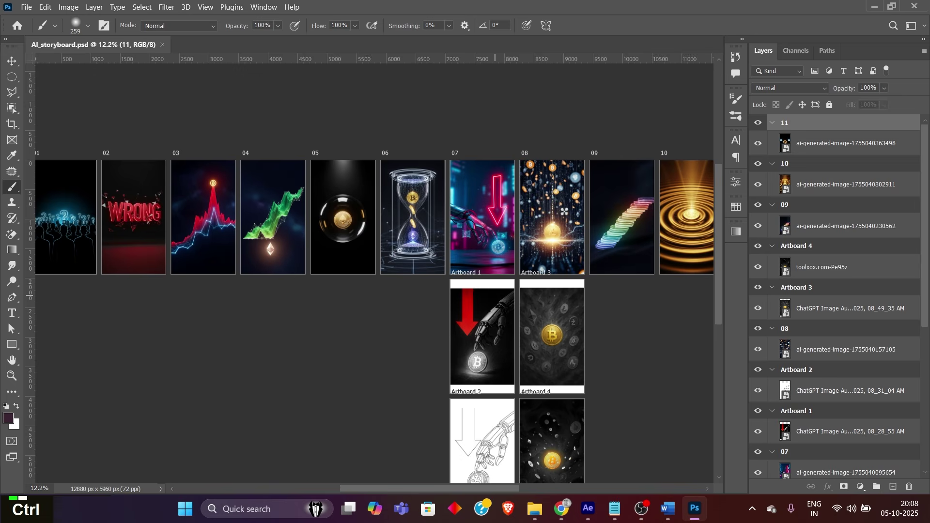
ctrl+alt+scroll(424, 261, down, 3)
key(space)
drag(424, 261, 384, 232)
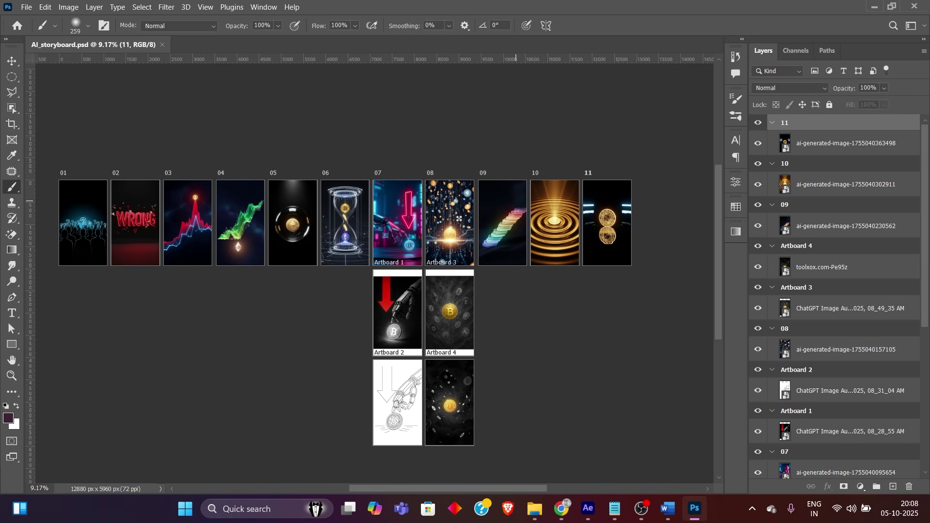
key(space)
drag(442, 262, 468, 257)
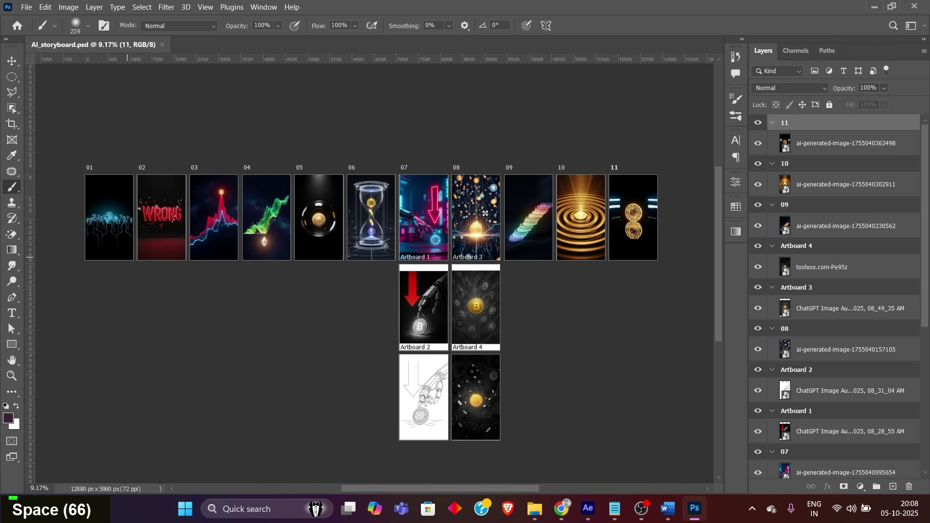
ctrl+alt+scroll(118, 242, up, 8)
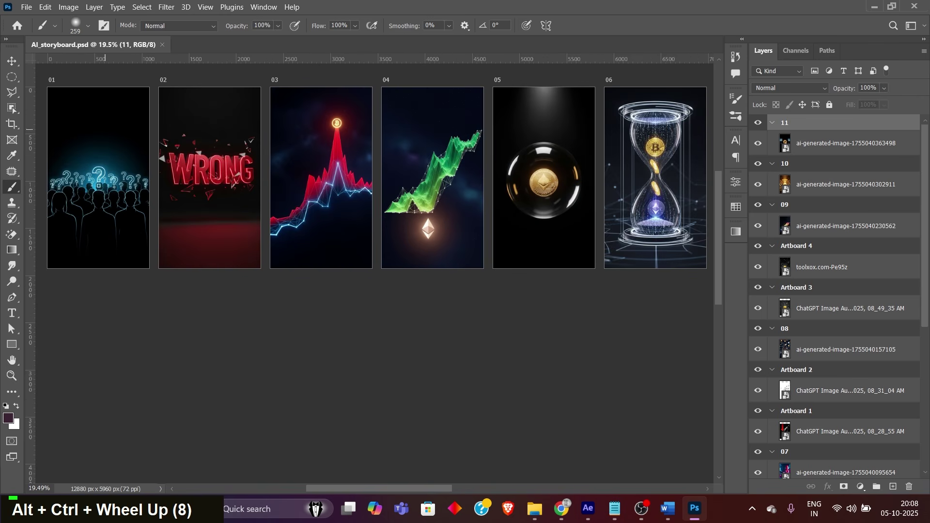
key(space)
drag(119, 242, 177, 280)
Return to File Explorer and open the mood board_updated Illustrator file from Edit_Files > Illustrator > copy_2 > mood board_updated_Folder
click(535, 509)
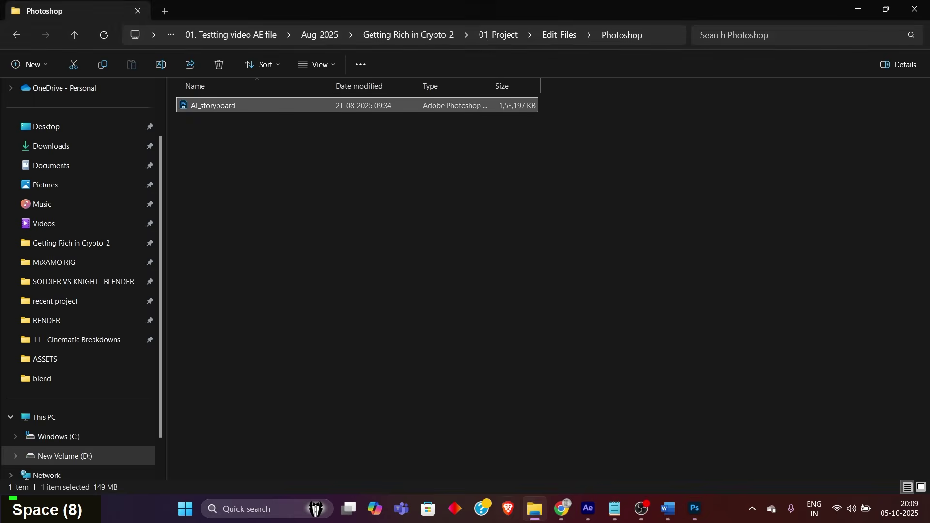
click(560, 35)
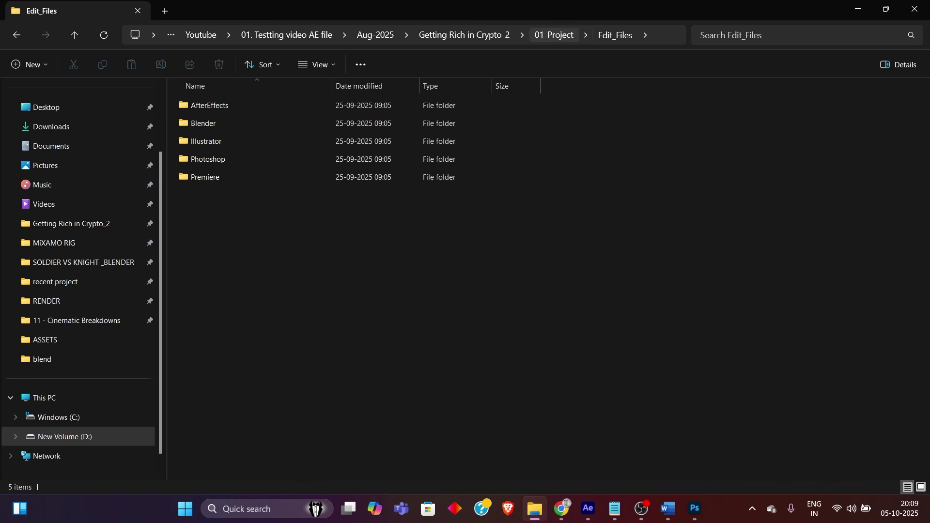
double_click(206, 141)
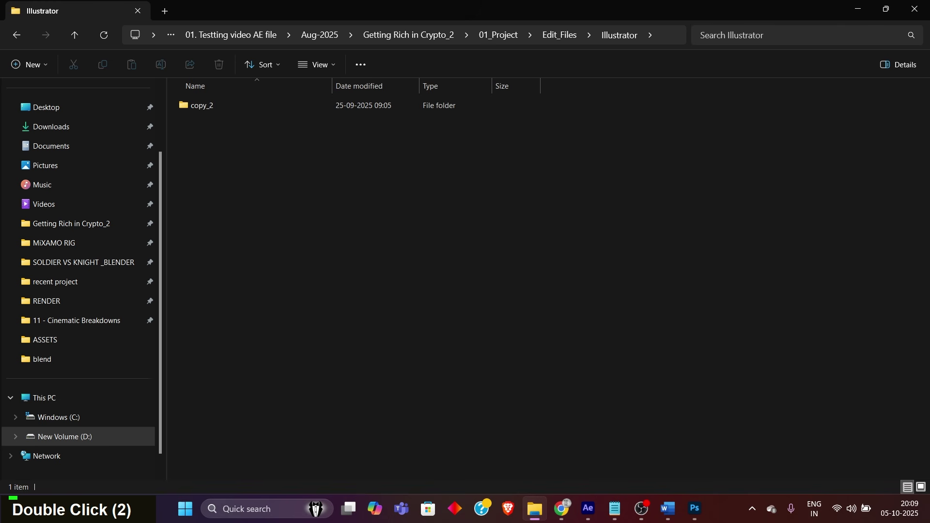
double_click(202, 105)
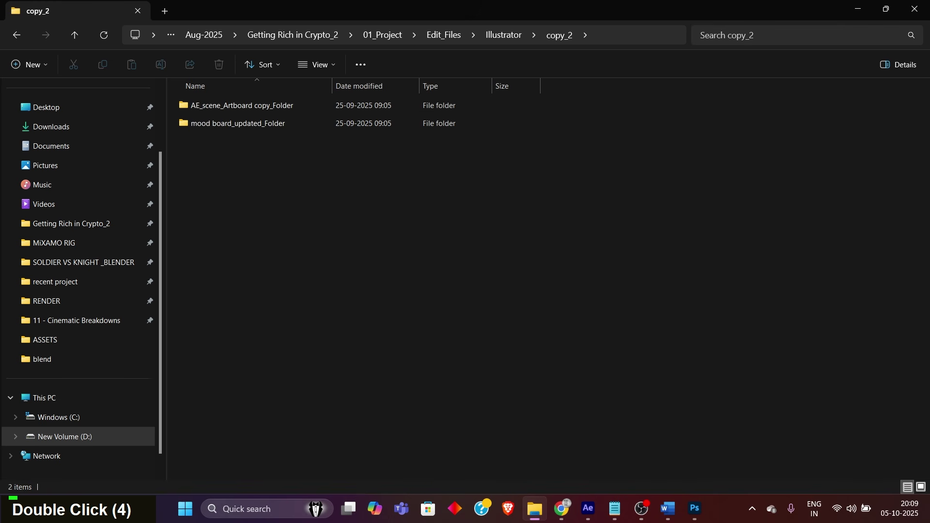
double_click(238, 123)
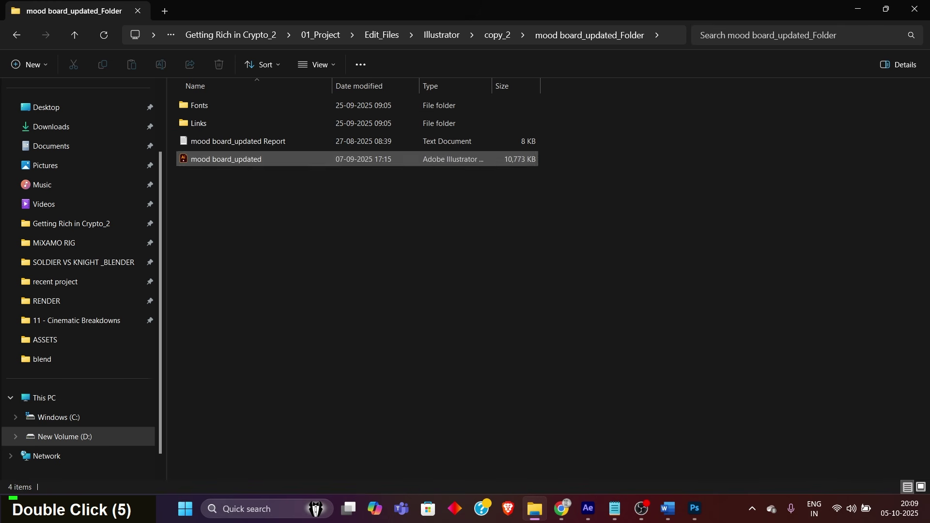
double_click(237, 159)
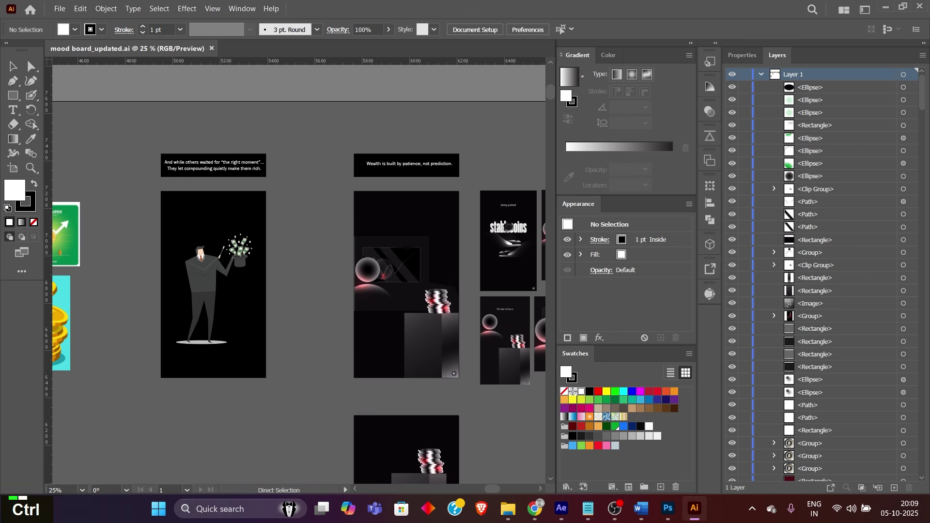
Look across the mood board to its opening scene, "Most people think crypto millionaires got lucky."
ctrl+alt+scroll(298, 272, down, 3)
key(space)
drag(160, 339, 200, 330)
drag(316, 379, 384, 367)
ctrl+alt+scroll(383, 367, up, 3)
drag(72, 117, 343, 316)
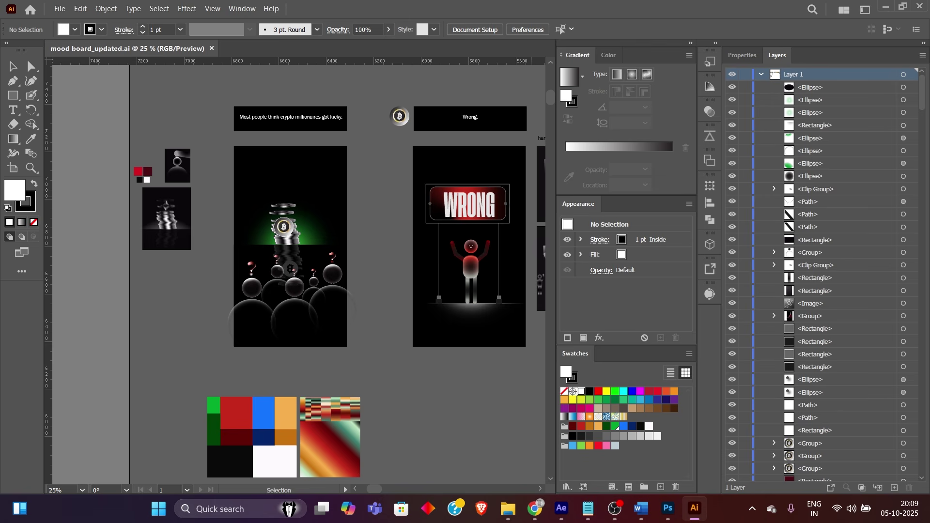
Study the mood board's first scenes, including "Wrong.", together with their reference images, font samples and colour palettes
key(ctrl)
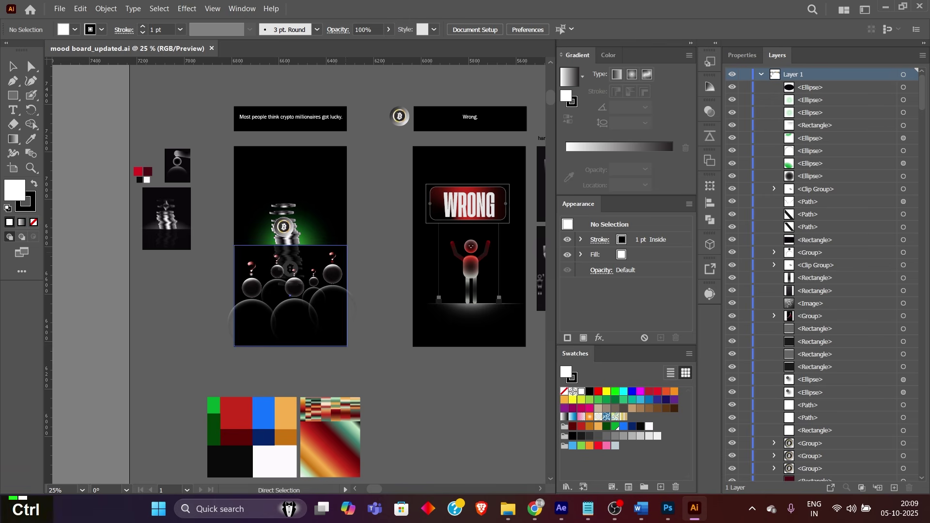
scroll(290, 271, down, 2)
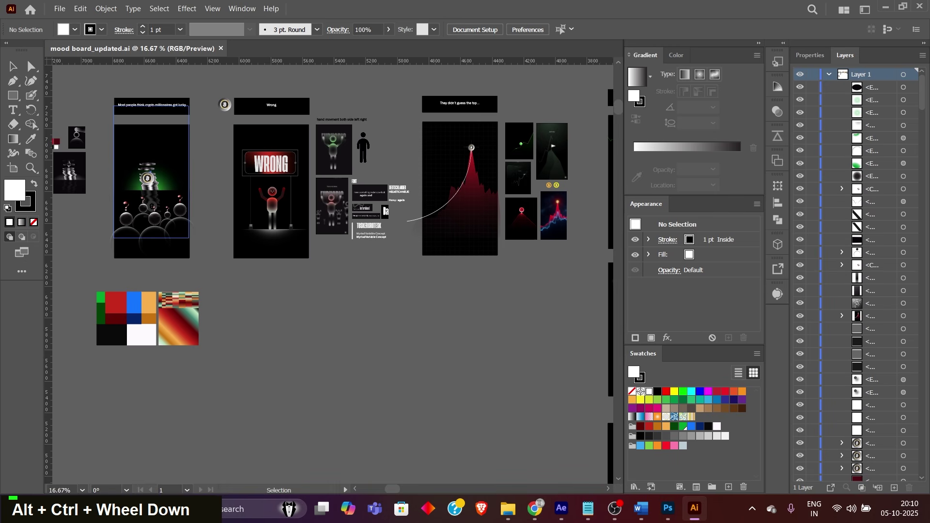
drag(57, 143, 154, 221)
scroll(154, 220, up, 1)
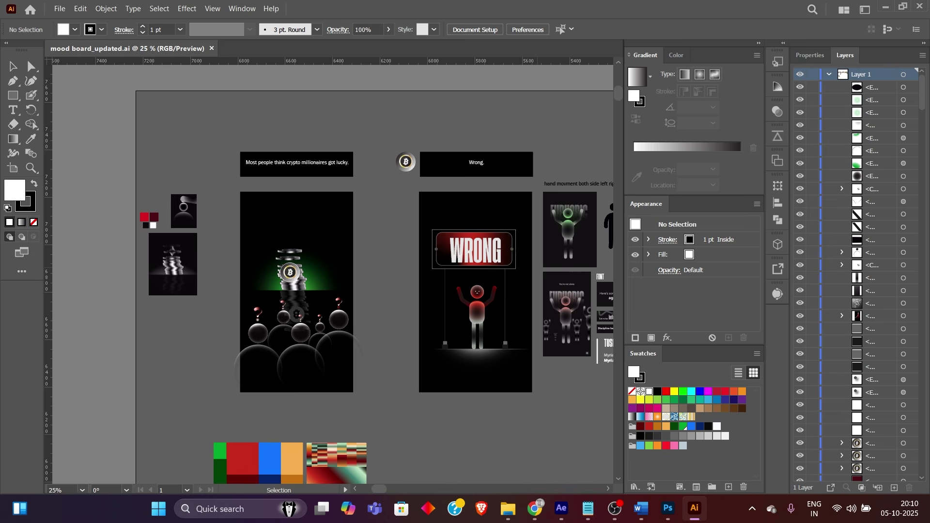
key(space)
drag(296, 340, 300, 322)
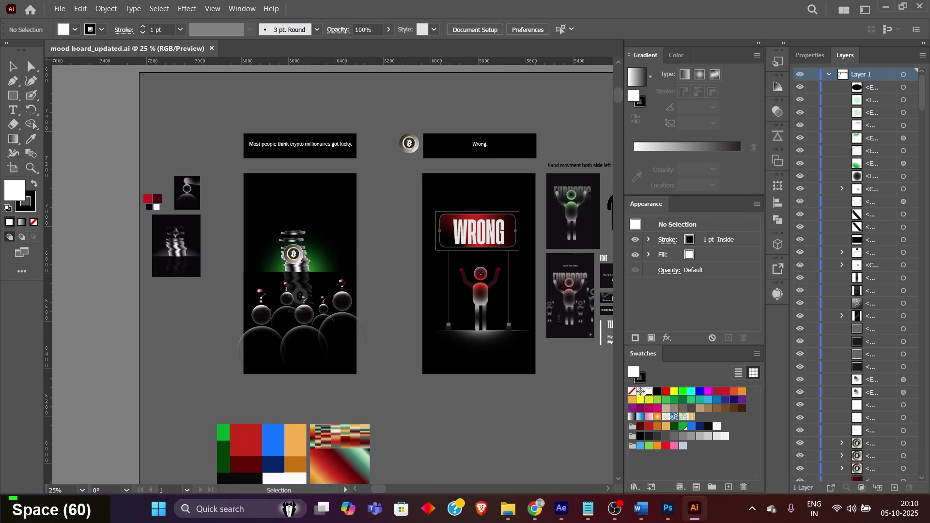
key(ctrl)
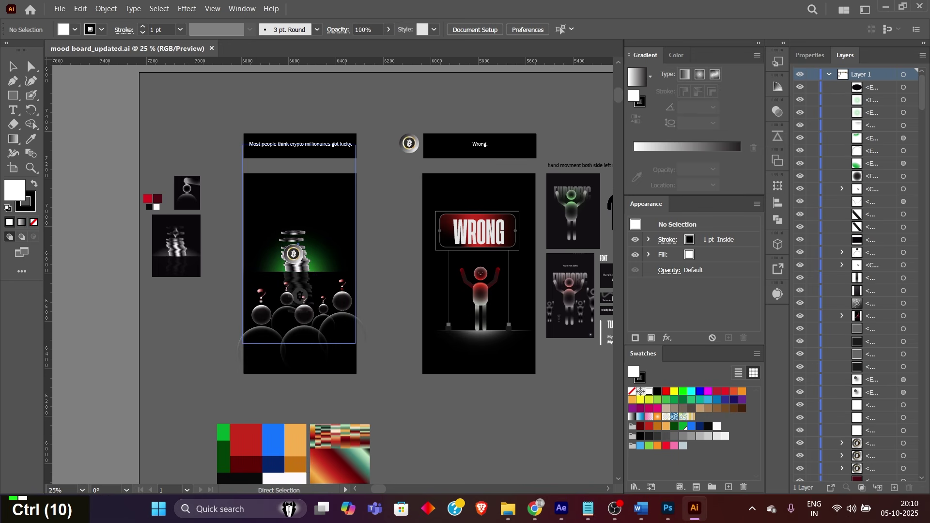
key(alt)
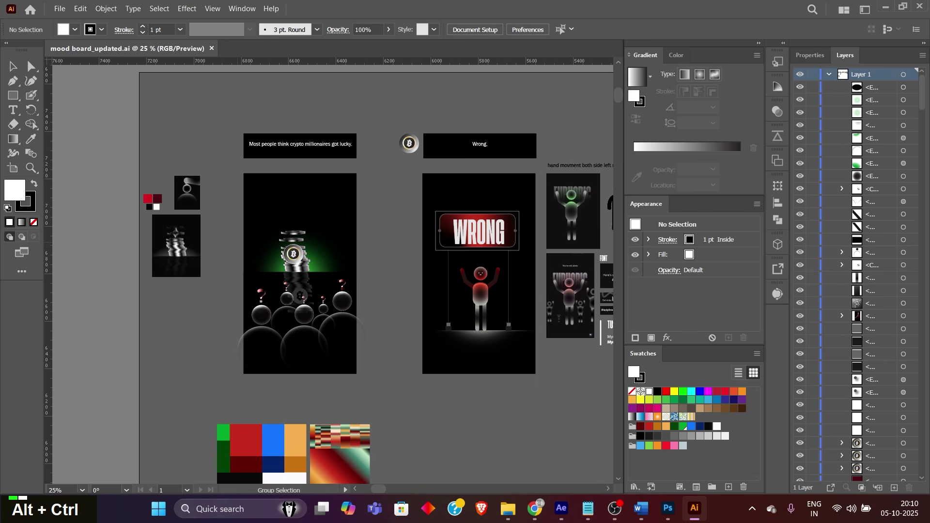
scroll(242, 236, up, 1)
scroll(244, 237, down, 1)
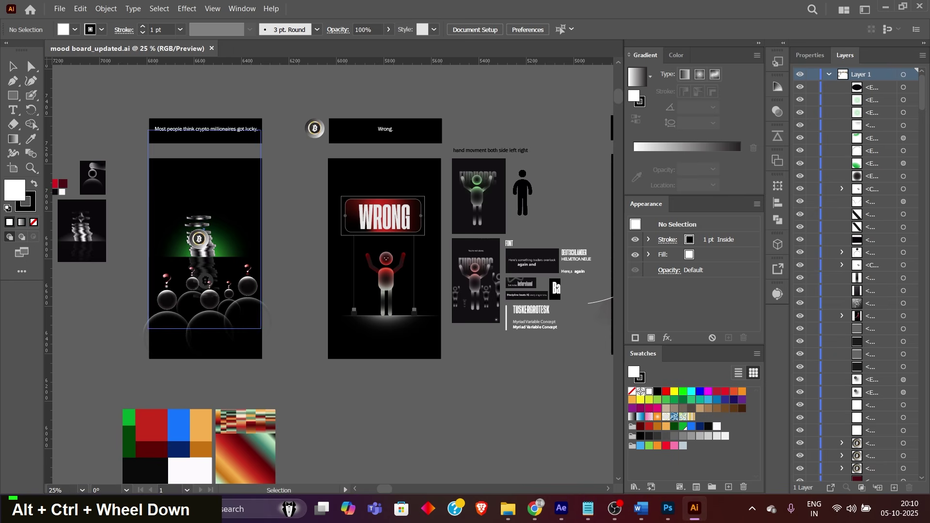
drag(244, 238, 349, 275)
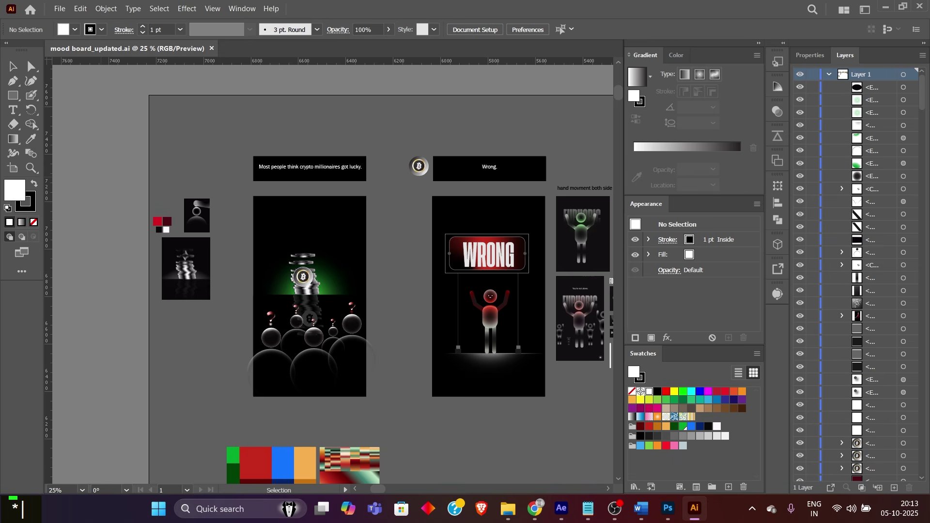
scroll(334, 271, down, 1)
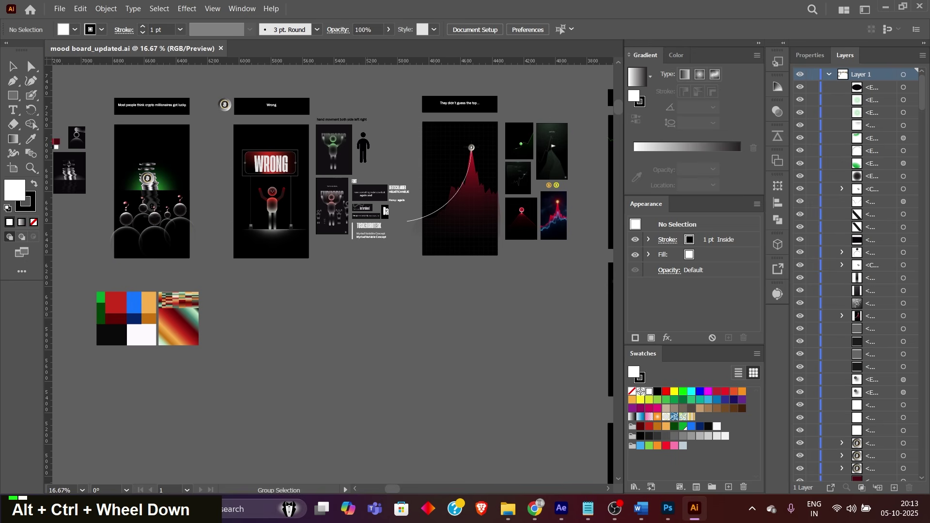
Look over the mood board's opening scene, "Most people think crypto millionaires got lucky.", and compare it with storyboard scene 01 in Photoshop
key(space)
drag(436, 242, 433, 358)
drag(330, 357, 682, 411)
scroll(474, 333, up, 1)
key(space)
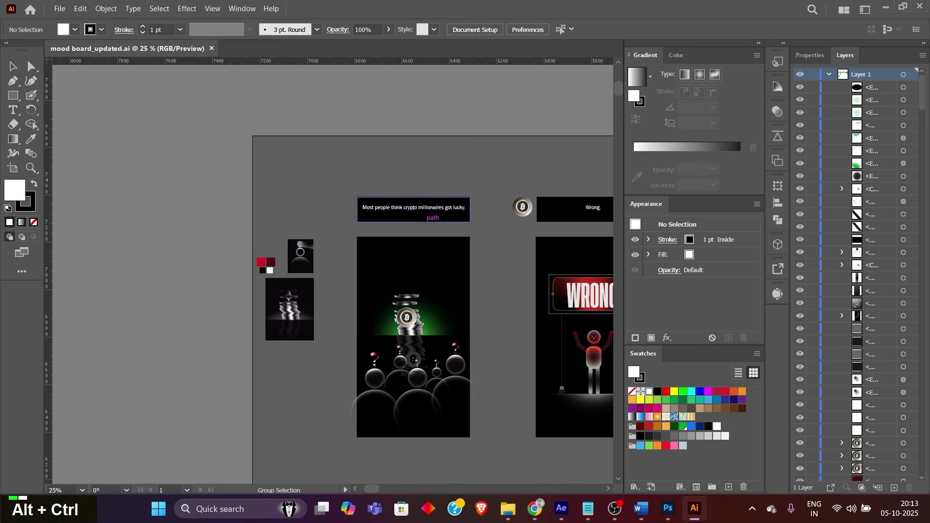
scroll(334, 270, up, 1)
key(space)
drag(334, 270, 371, 272)
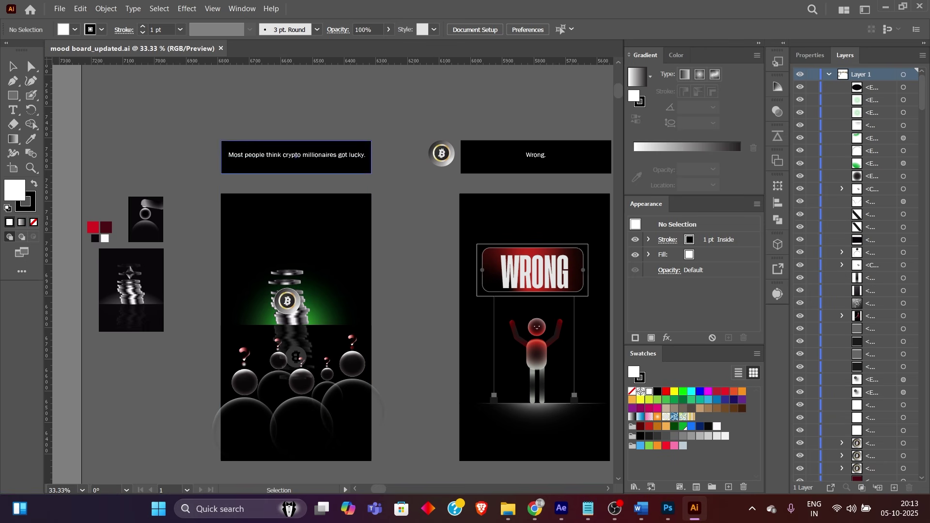
click(668, 509)
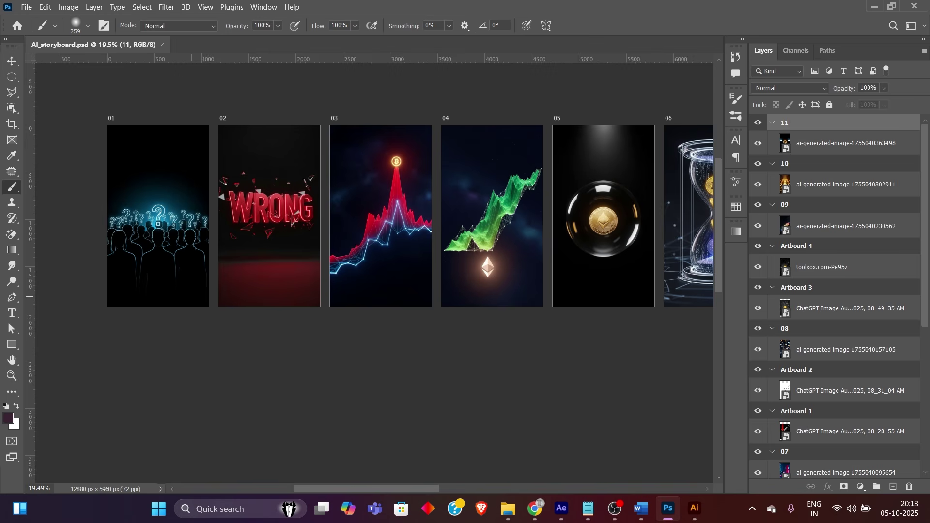
Return to Illustrator, examine the coin-stack and glowing-figure reference images beside the opening scene, and check them against the Photoshop storyboard
key(alt+Tab)
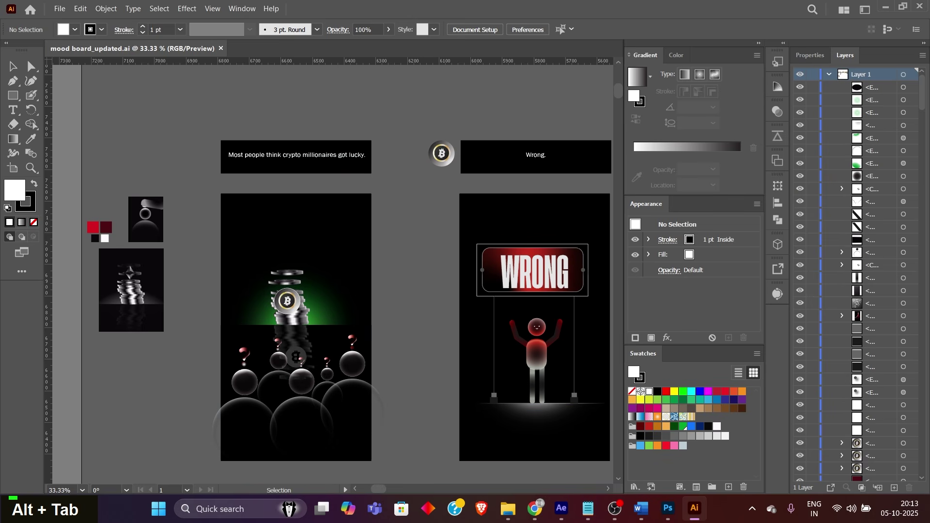
drag(131, 290, 226, 296)
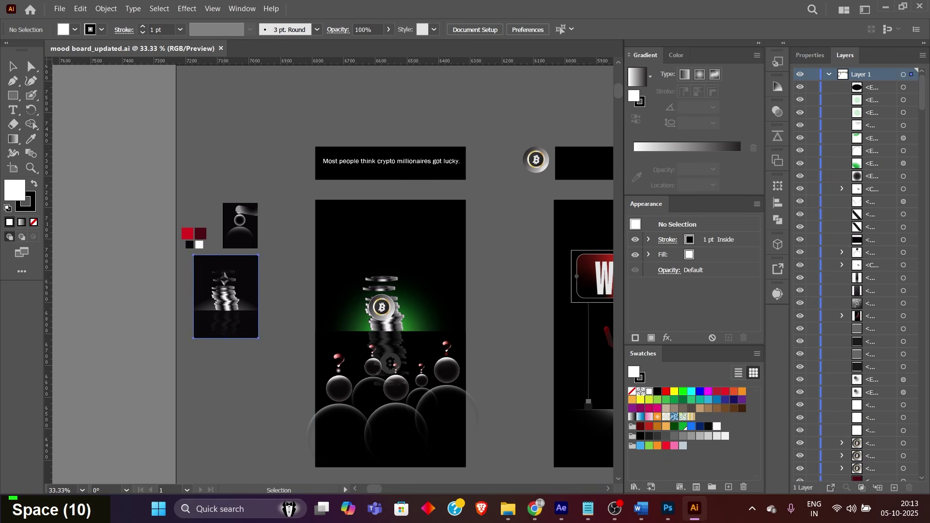
click(226, 296)
scroll(439, 288, up, 2)
scroll(439, 287, down, 1)
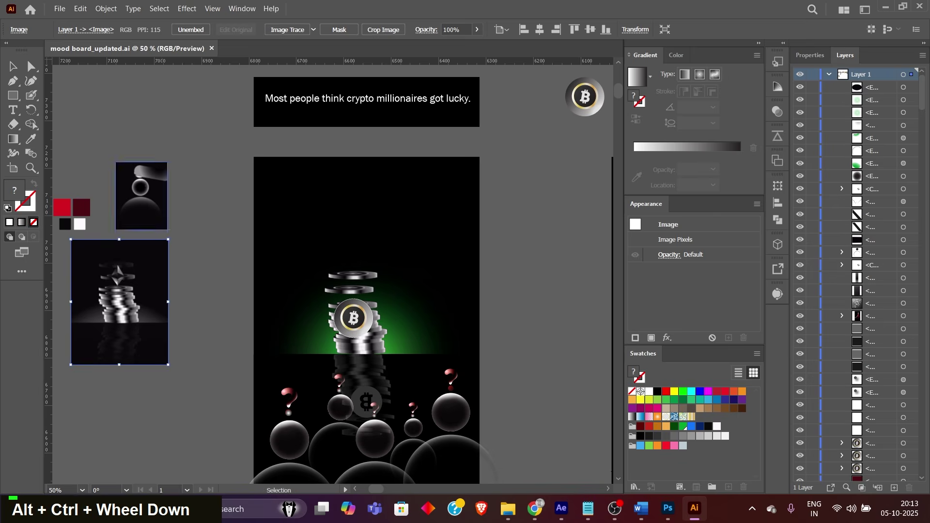
drag(140, 199, 258, 207)
click(258, 207)
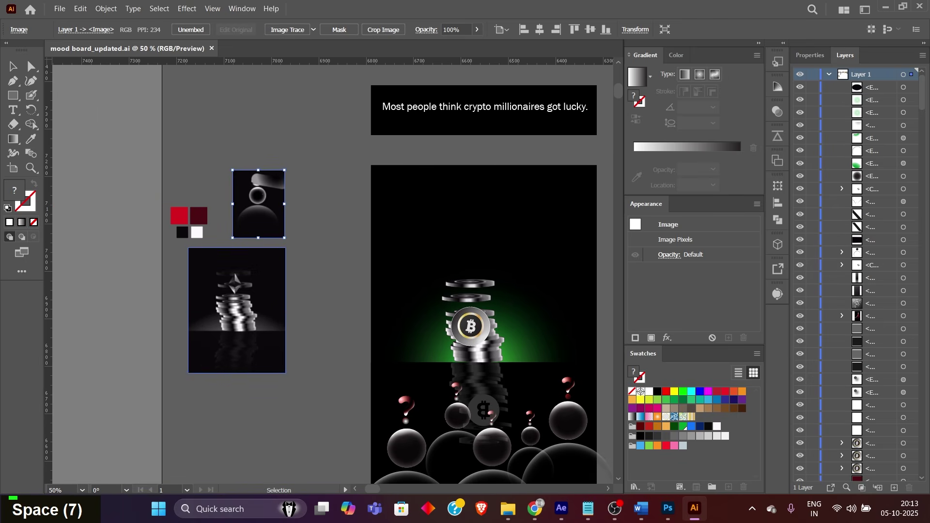
click(242, 296)
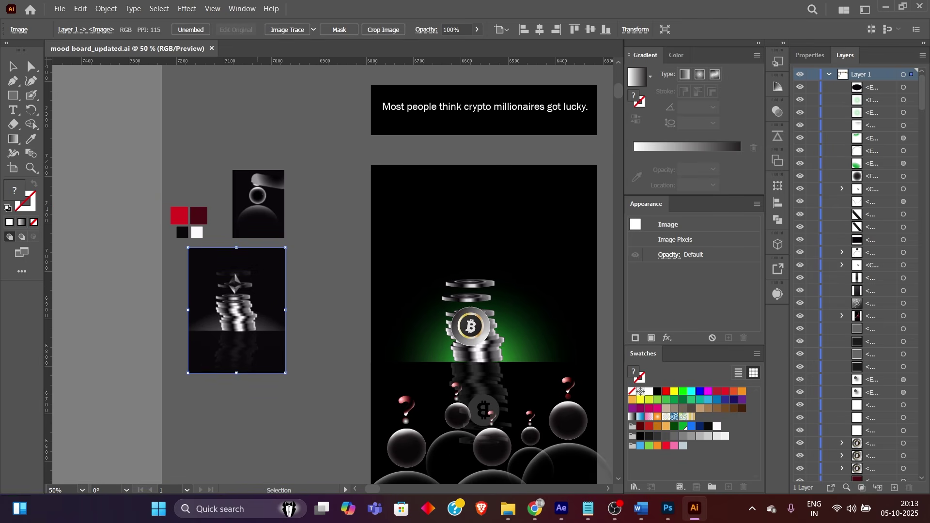
click(668, 509)
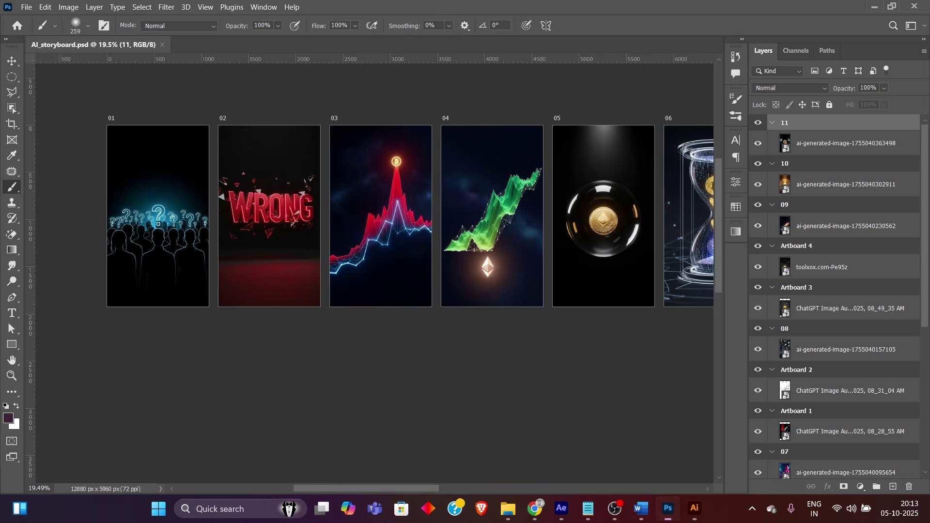
key(alt+Tab)
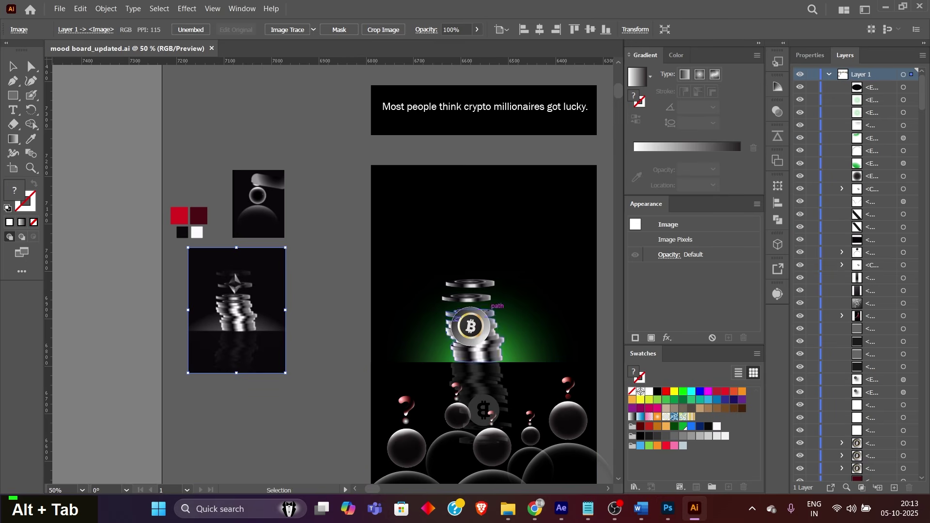
Examine the mood board's "Wrong." scene with its character references, and compare it with storyboard scene 02 in Photoshop
scroll(489, 310, down, 1)
key(space)
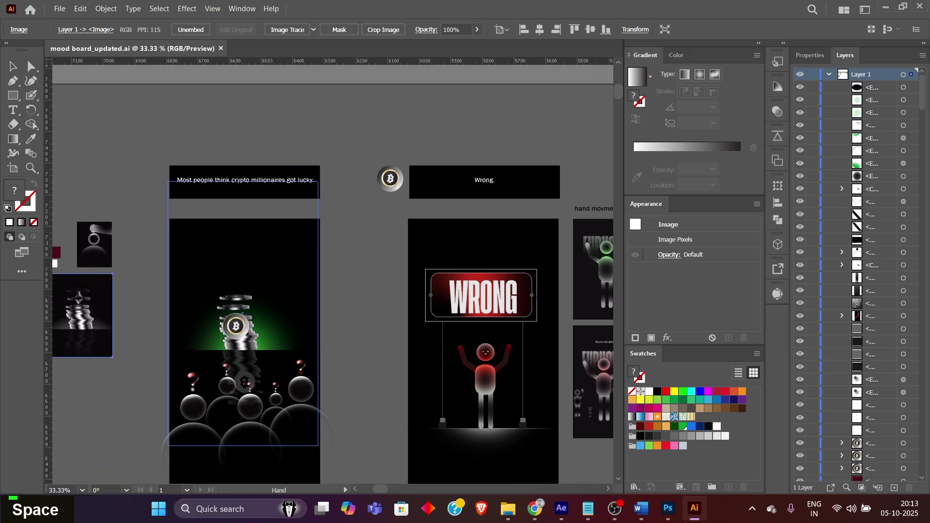
drag(514, 298, 306, 233)
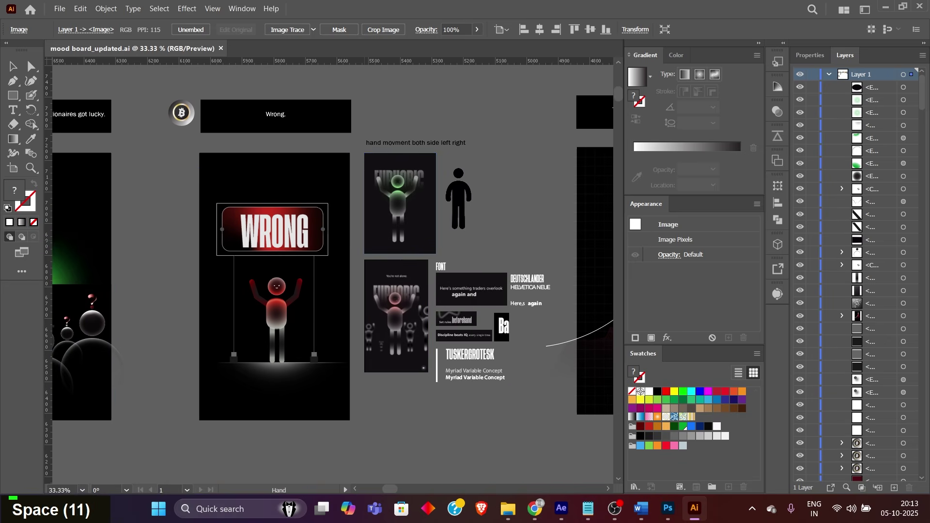
key(space)
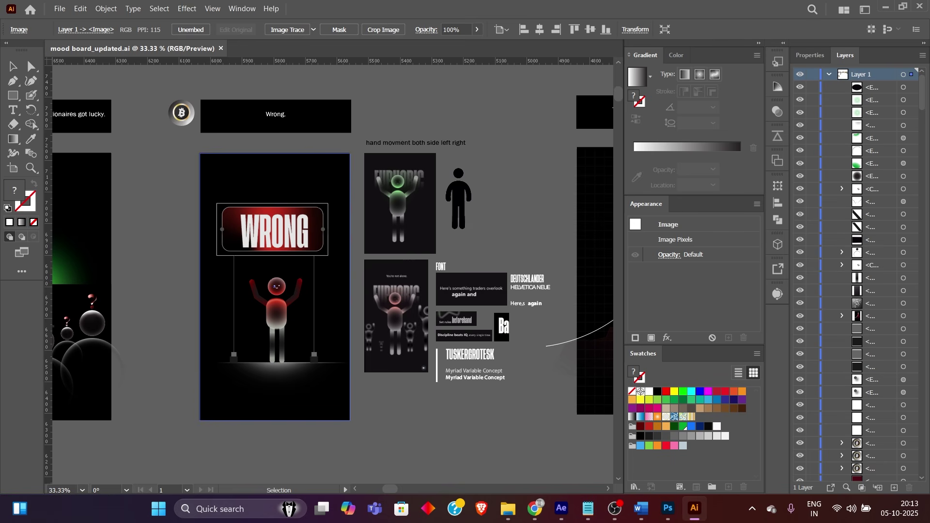
click(668, 508)
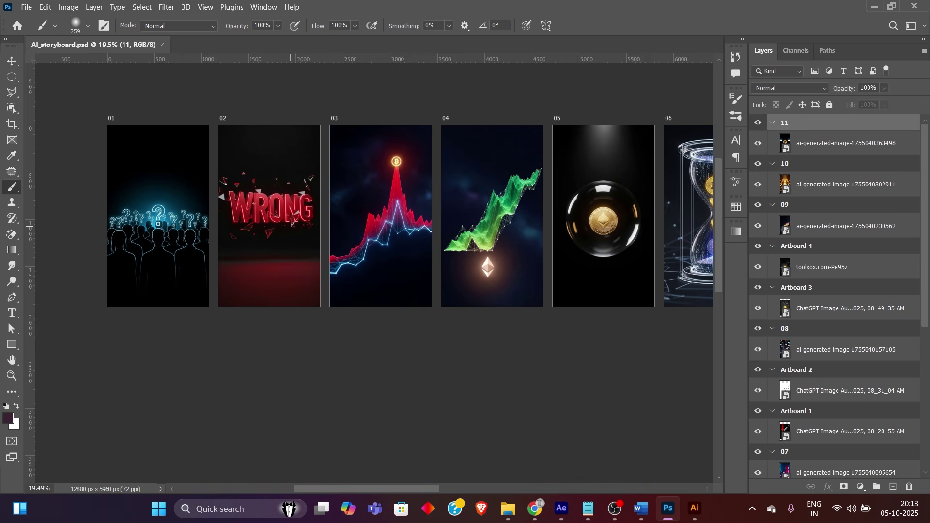
key(alt+Tab)
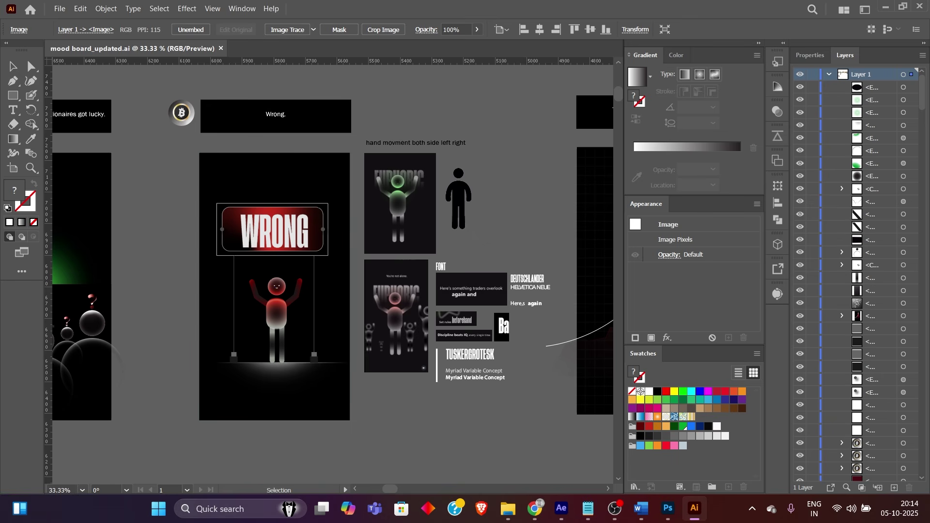
Study the font samples of the "Wrong." scene and the "They didn't guess the top..." scene with its chart references
scroll(483, 345, up, 1)
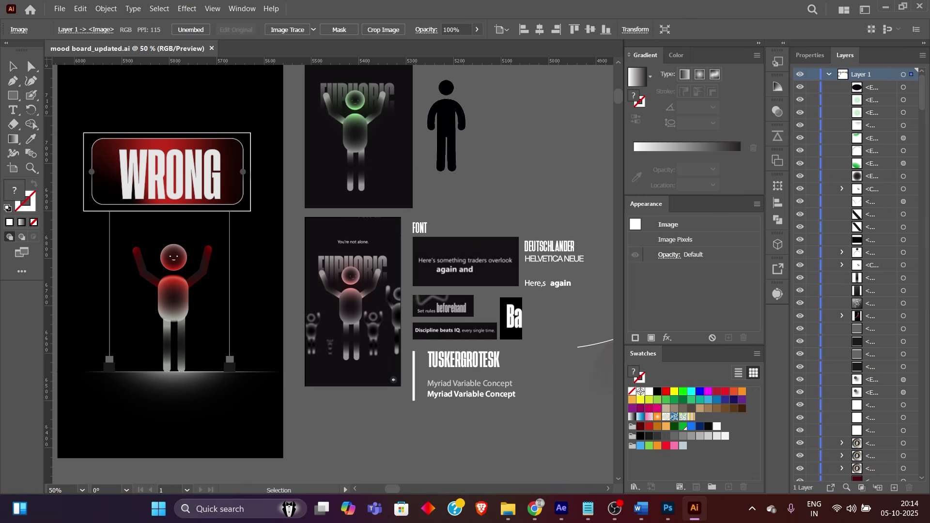
drag(532, 242, 124, 262)
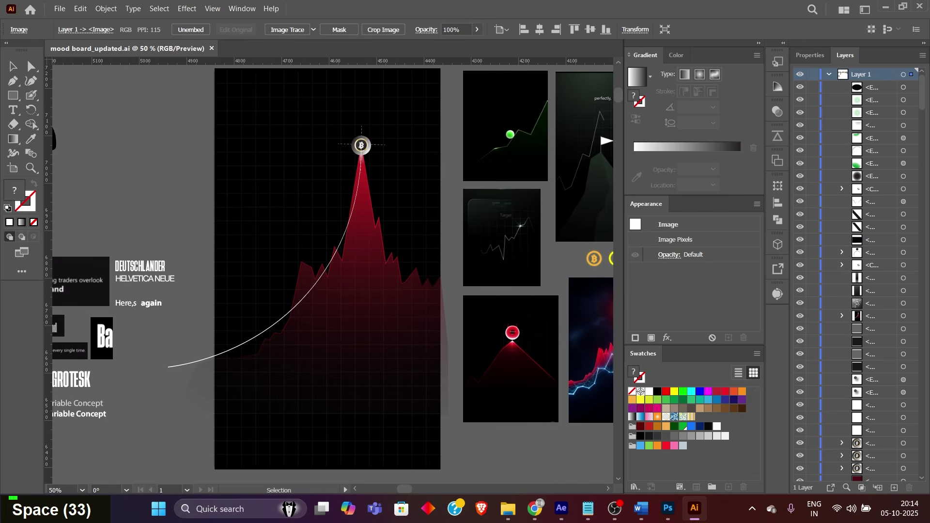
scroll(331, 240, down, 1)
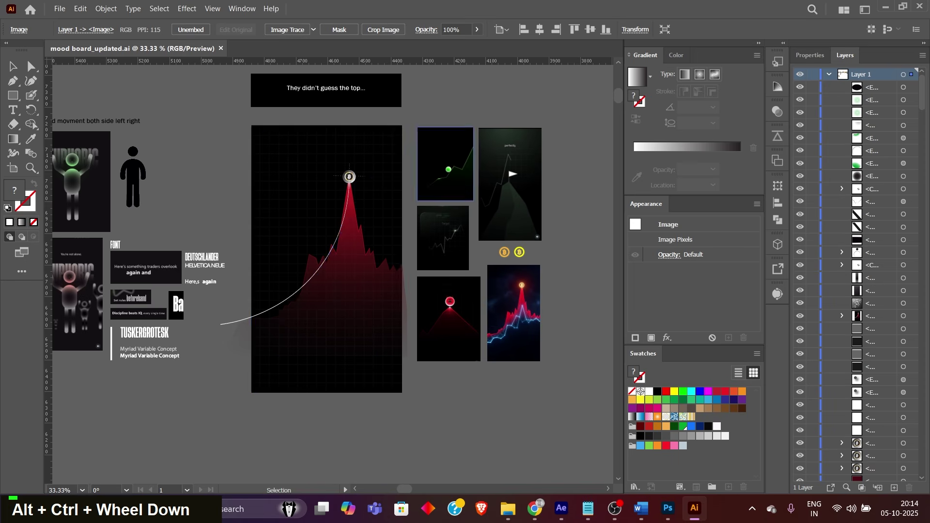
drag(330, 240, 340, 286)
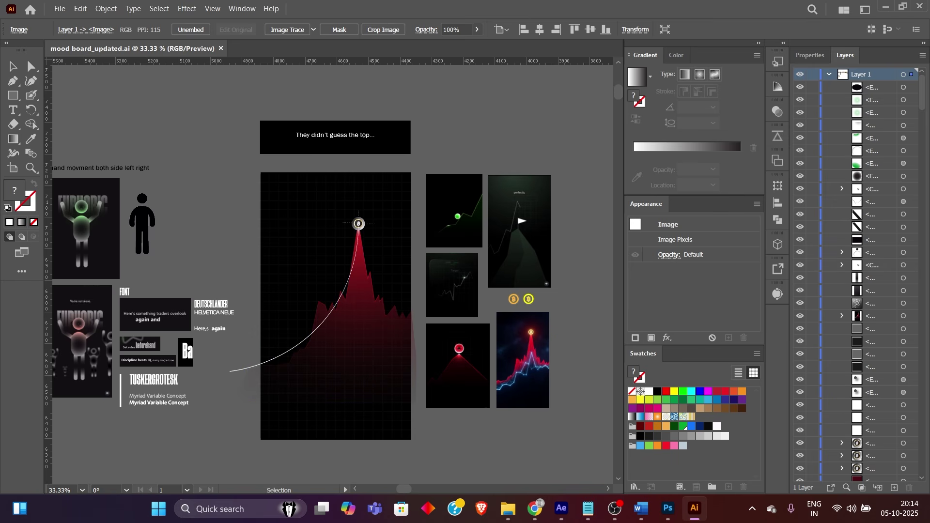
Examine the "They didn't catch the bottom..." scene and the chart scene below it, together with their reference images and colour palettes
key(alt+ctrl)
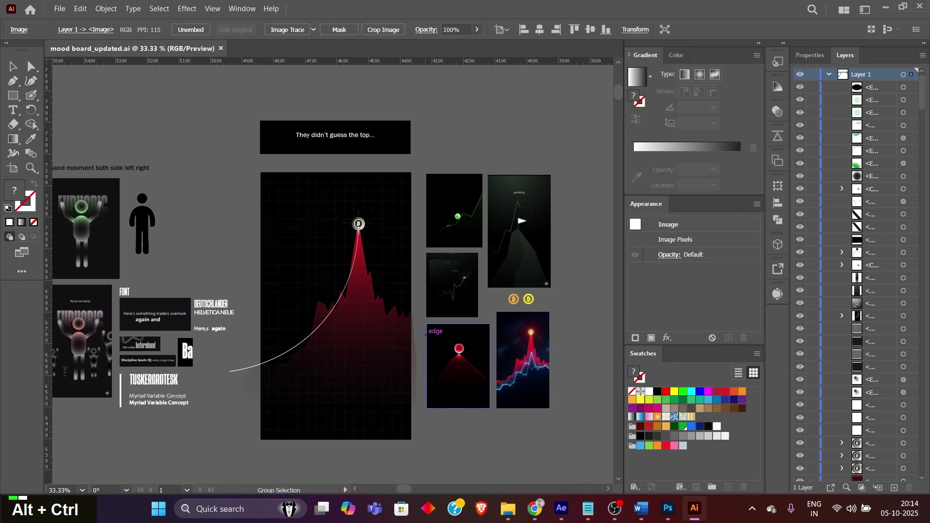
scroll(426, 335, down, 1)
key(space)
drag(426, 335, 241, 360)
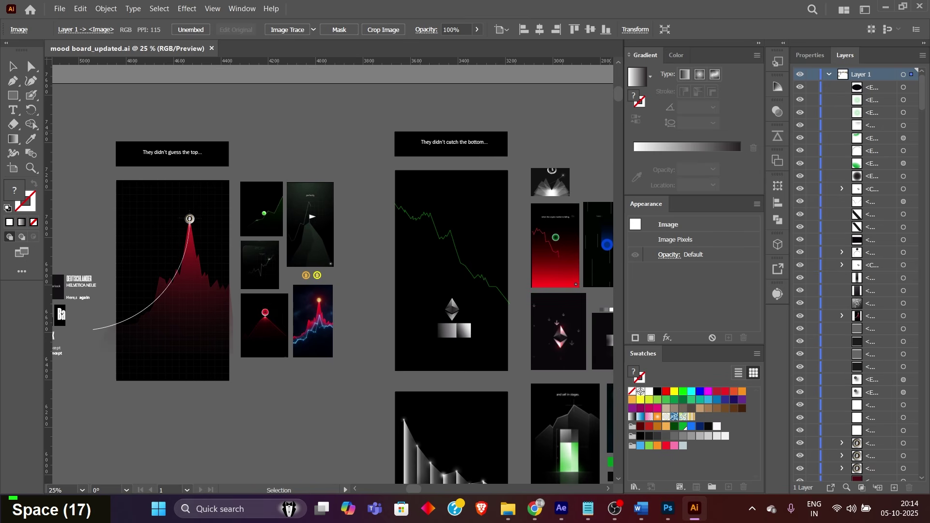
key(space)
drag(449, 310, 249, 287)
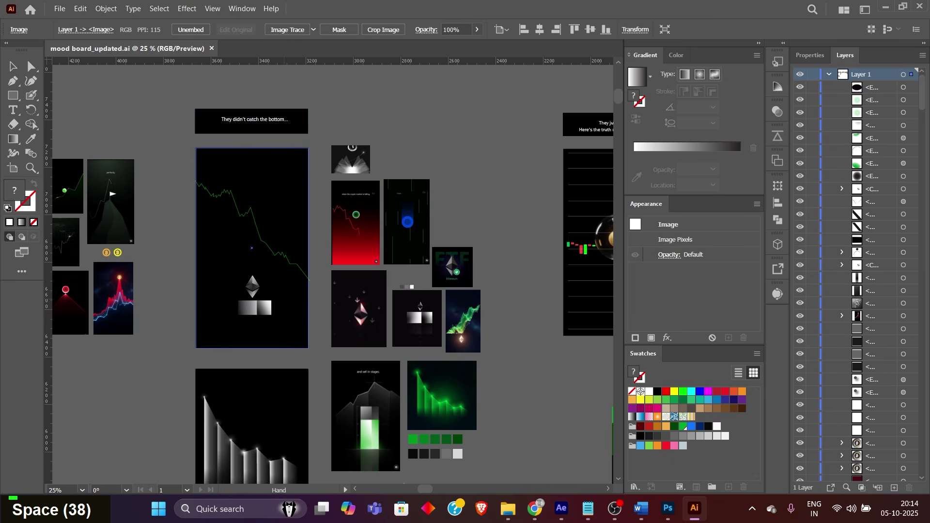
drag(252, 286, 270, 239)
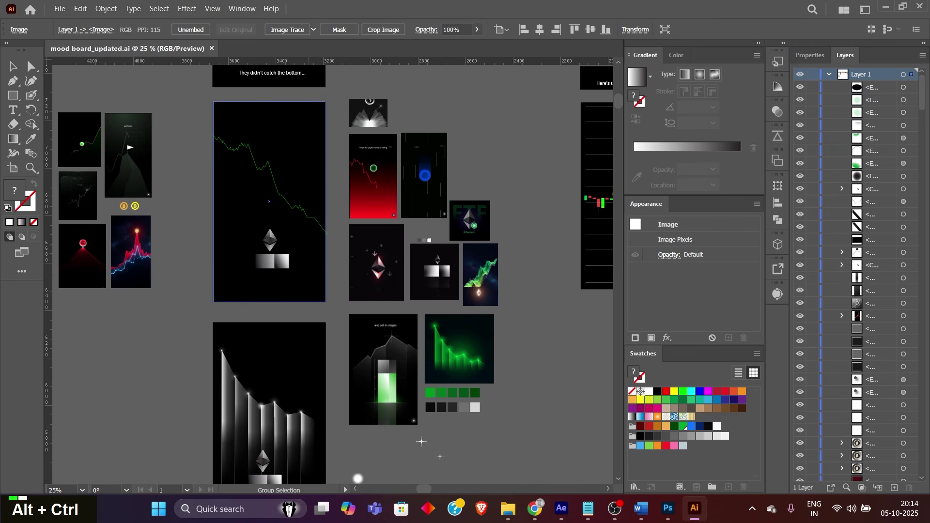
ctrl+alt+scroll(308, 143, down, 1)
drag(383, 342, 398, 374)
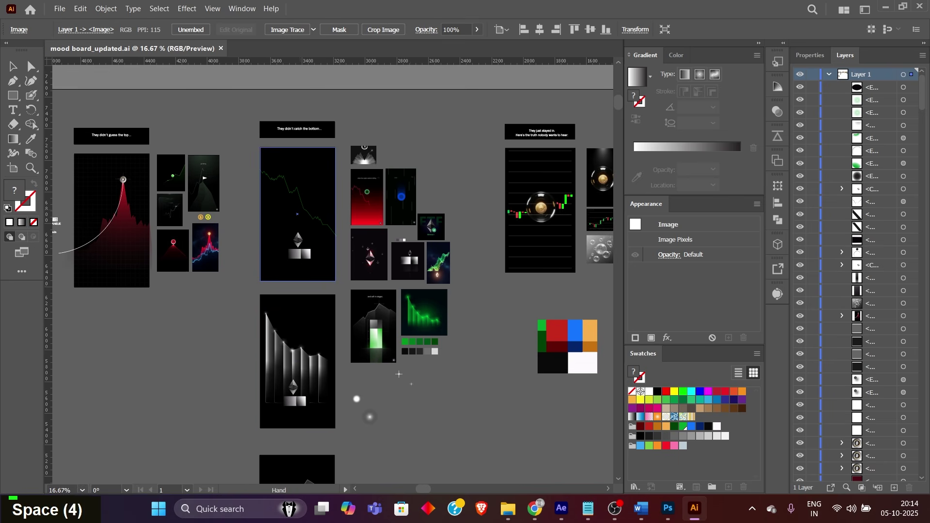
ctrl+alt+scroll(398, 374, up, 1)
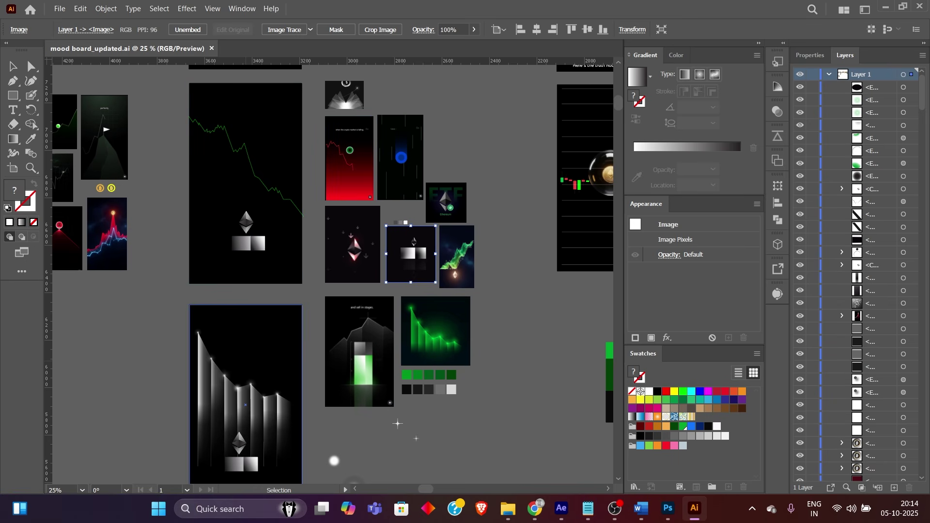
key(space)
drag(251, 398, 249, 420)
drag(367, 229, 361, 236)
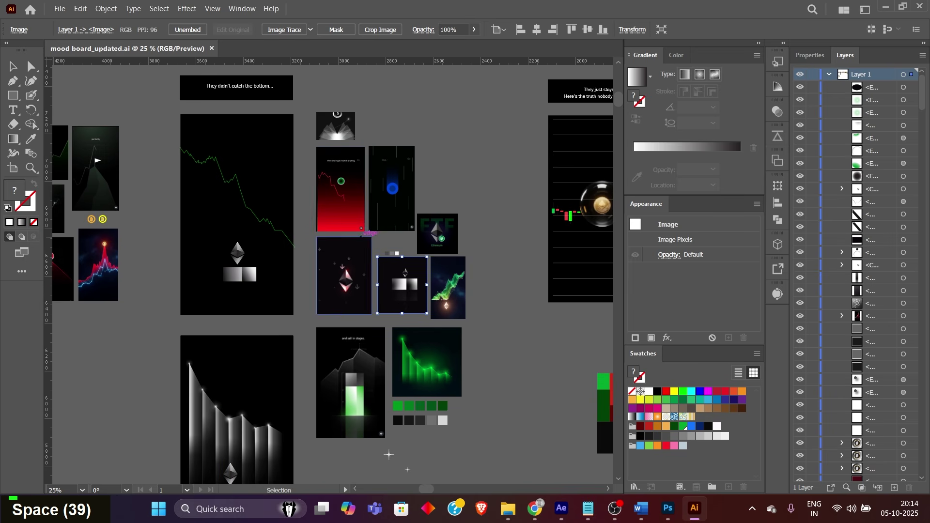
Switch to Chrome and capture the "Free Midjourney AI Image Generator" section of the page as a screenshot
click(534, 508)
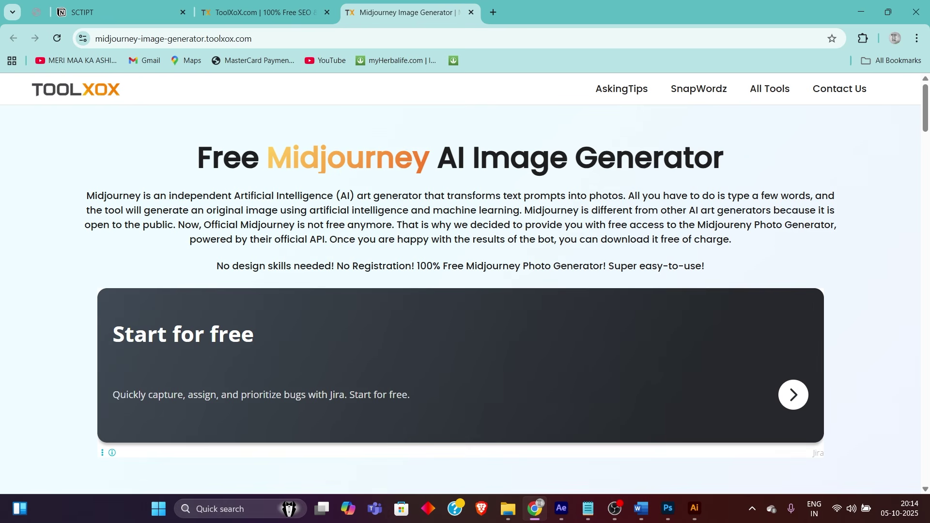
key(super+shift+s)
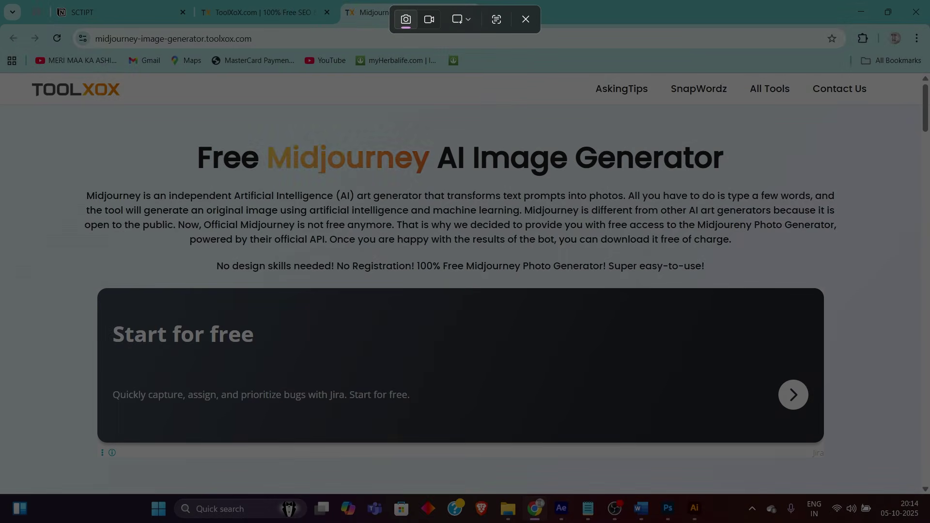
drag(44, 120, 900, 364)
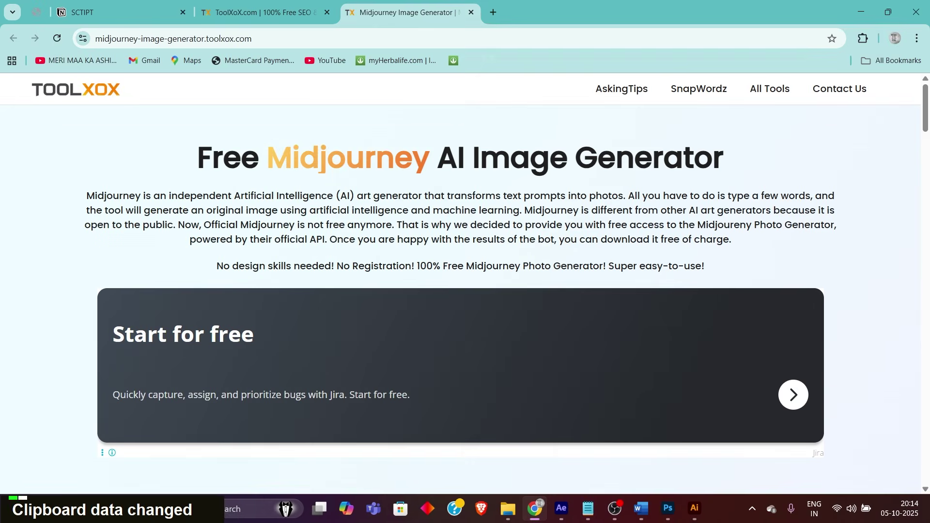
Return to Illustrator, paste the captured screenshot onto the mood board, and delete it again
key(alt+Tab)
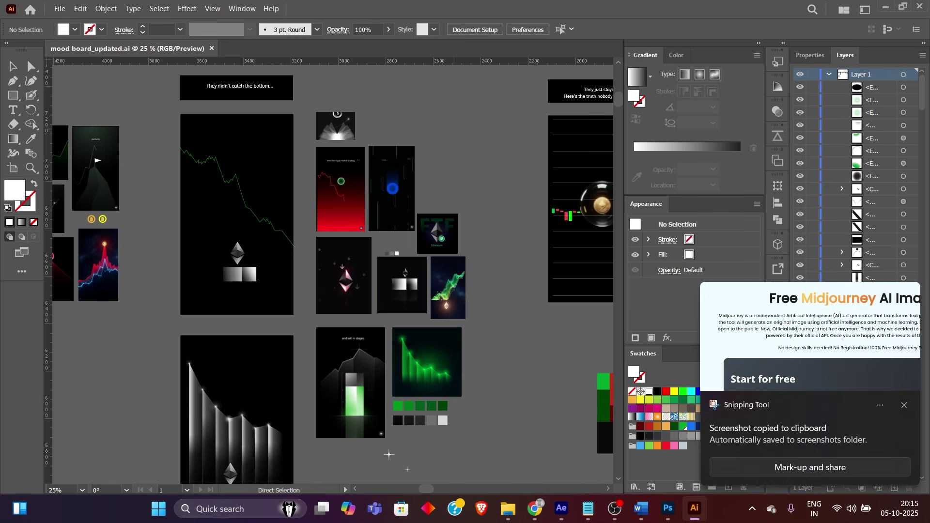
key(ctrl+v)
drag(315, 273, 331, 259)
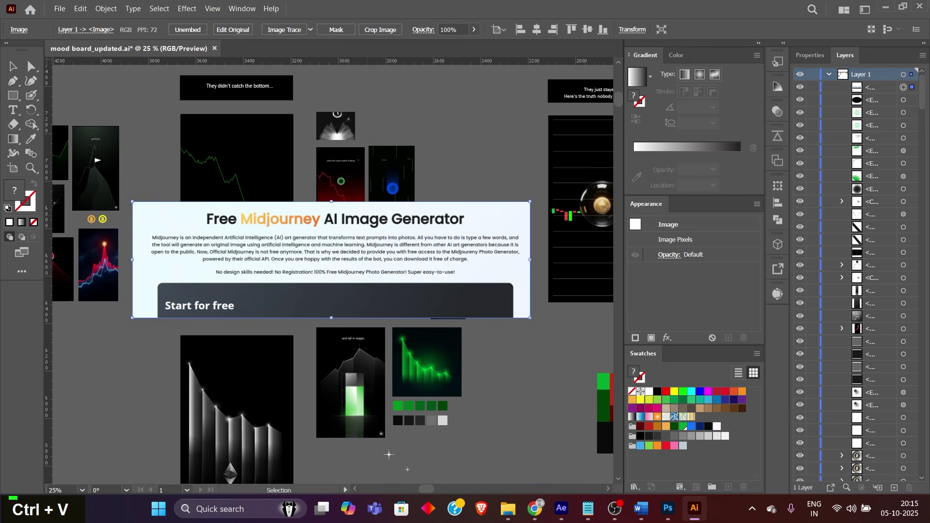
key(Delete)
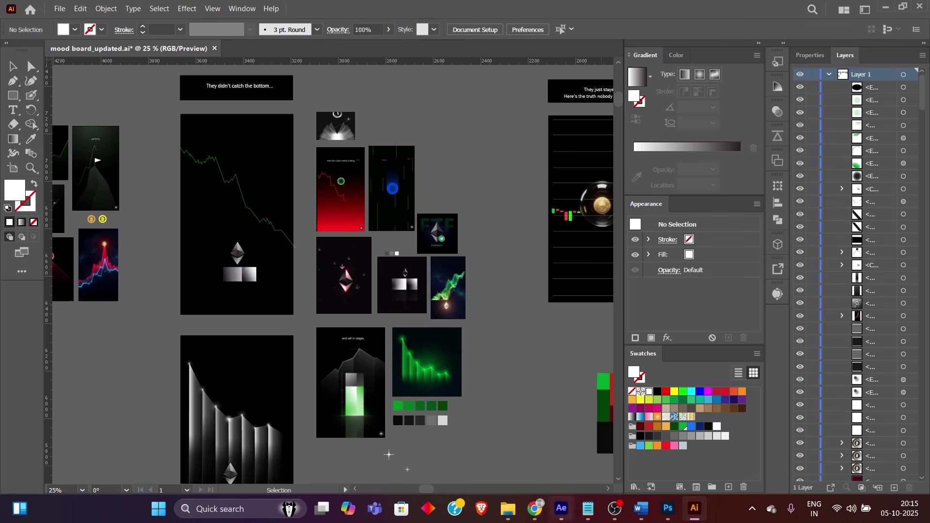
Glance at the image generator page in Chrome, then return to the mood board's silver bar-chart scene and its references
click(535, 509)
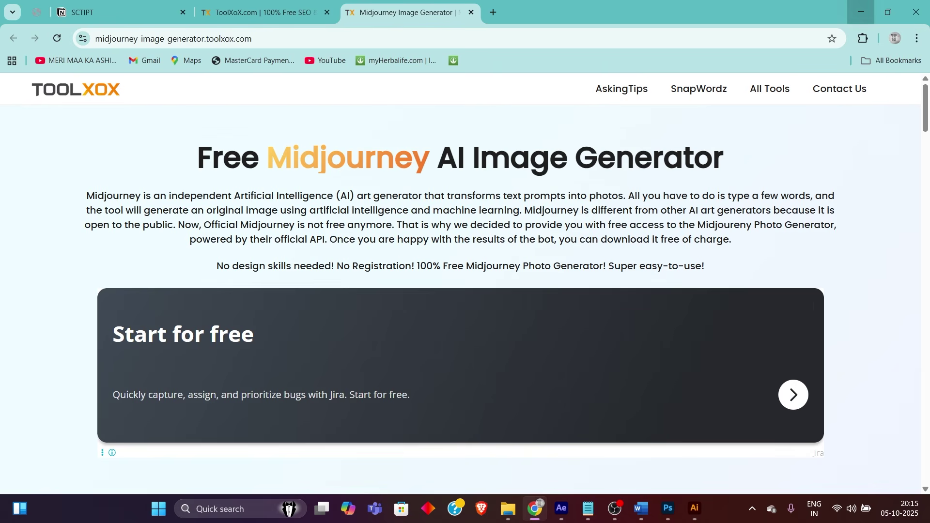
click(861, 12)
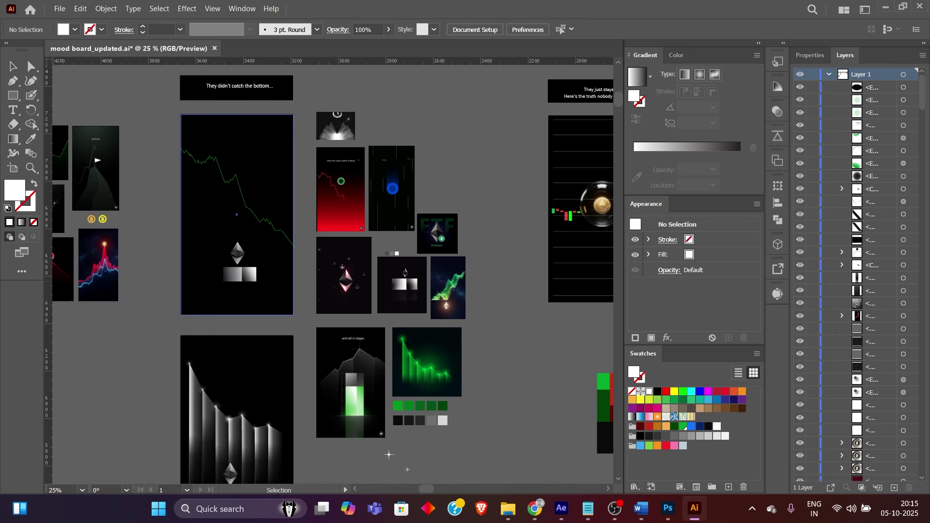
key(space)
drag(389, 455, 413, 303)
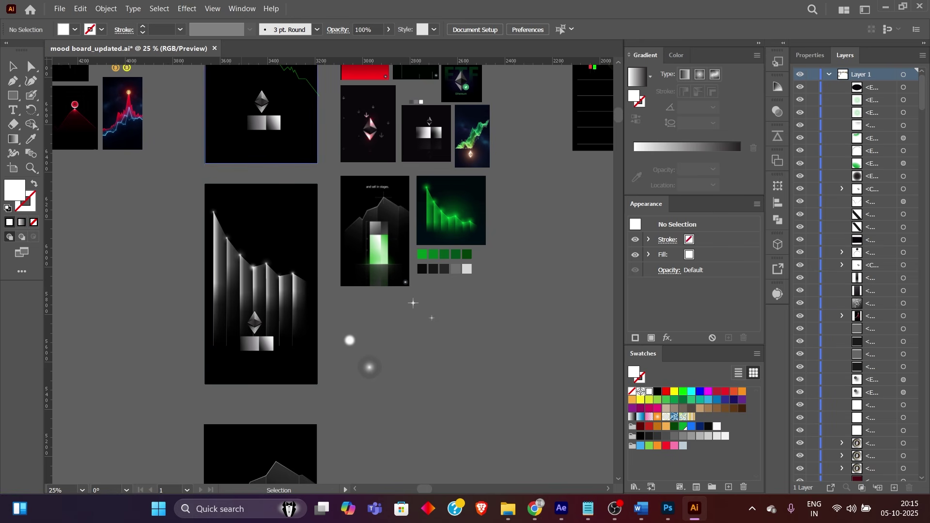
Try a duplicate of the black background rectangle beside the silver bar-chart scene, then undo it and clear the selection
drag(261, 160, 139, 271)
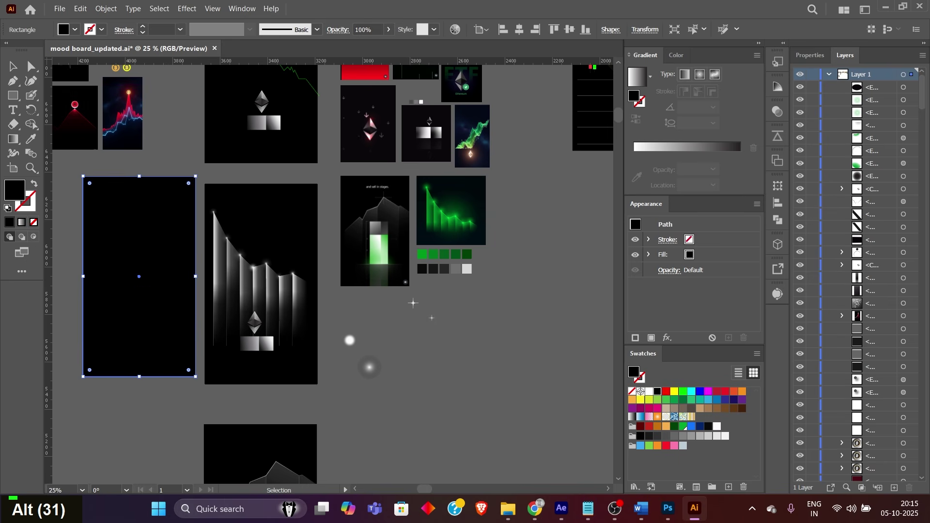
key(ctrl+z)
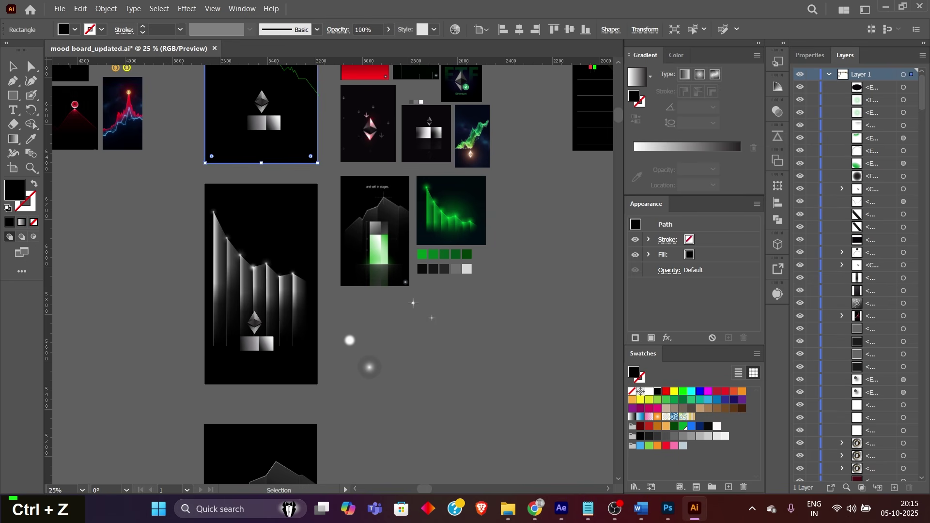
click(261, 174)
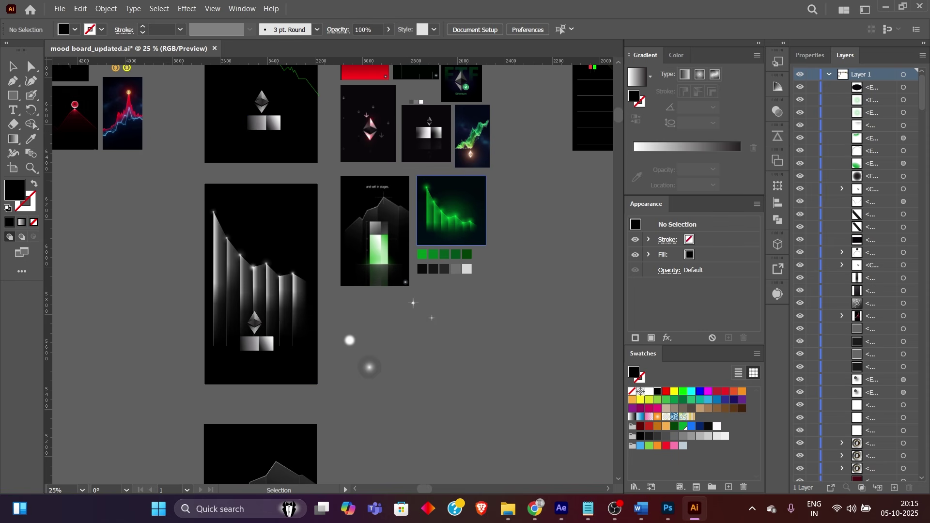
Examine the alternative chart scenes stacked below the silver bar-chart scene, and single out the block-and-diamond and green bar-chart reference images
drag(378, 339, 394, 148)
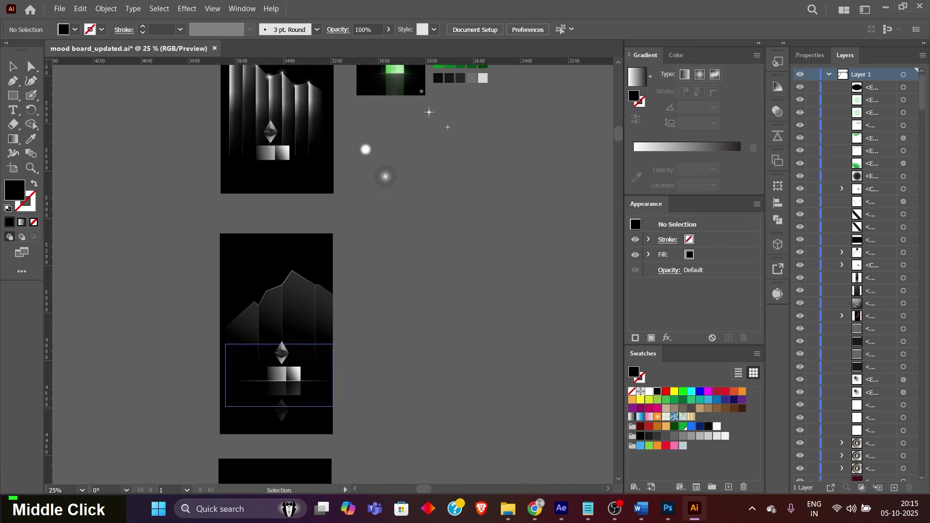
scroll(400, 328, down, 2)
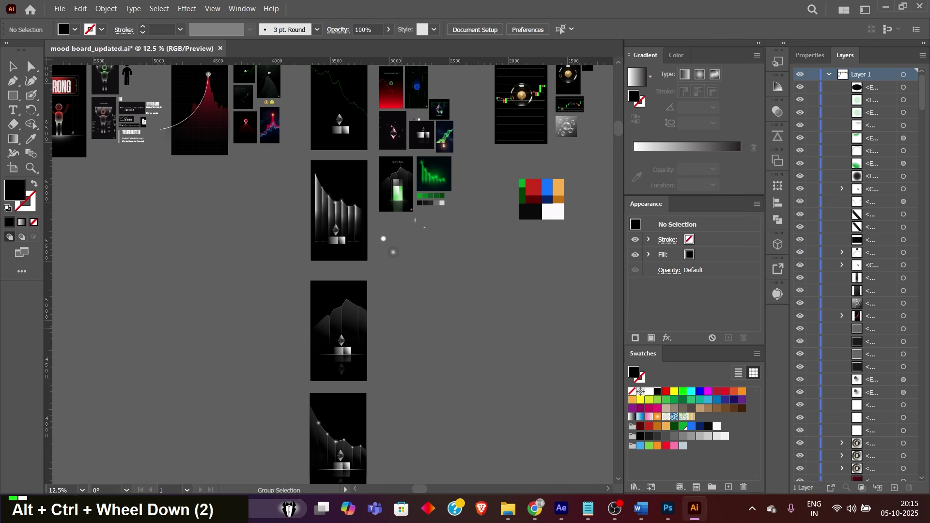
key(space)
drag(400, 328, 319, 381)
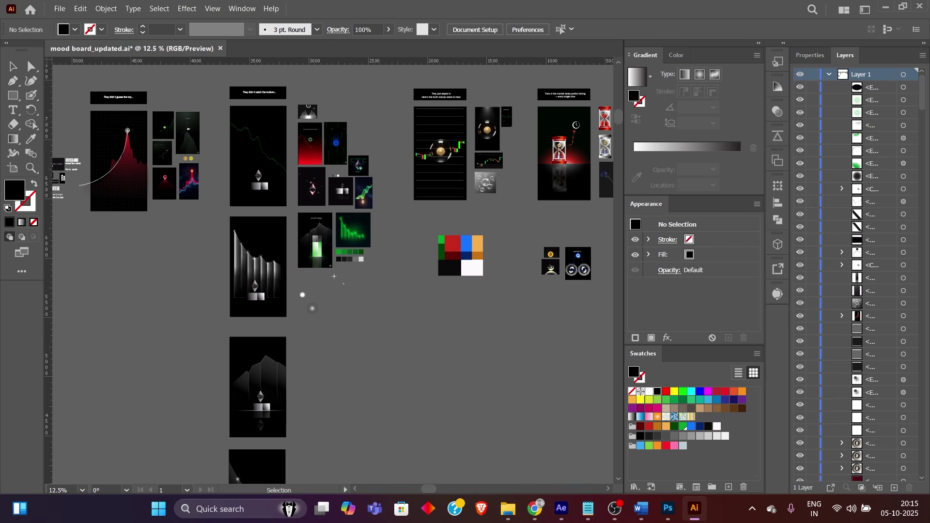
drag(310, 388, 321, 229)
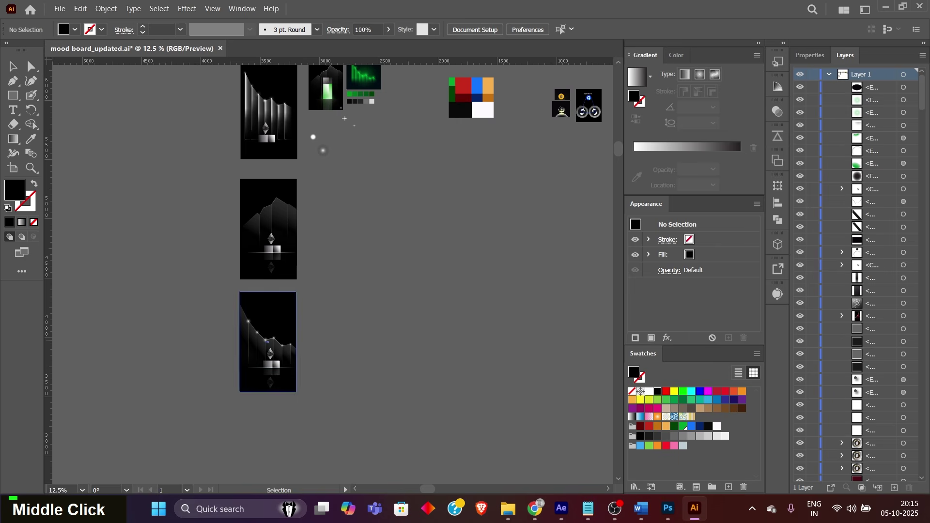
scroll(271, 370, up, 3)
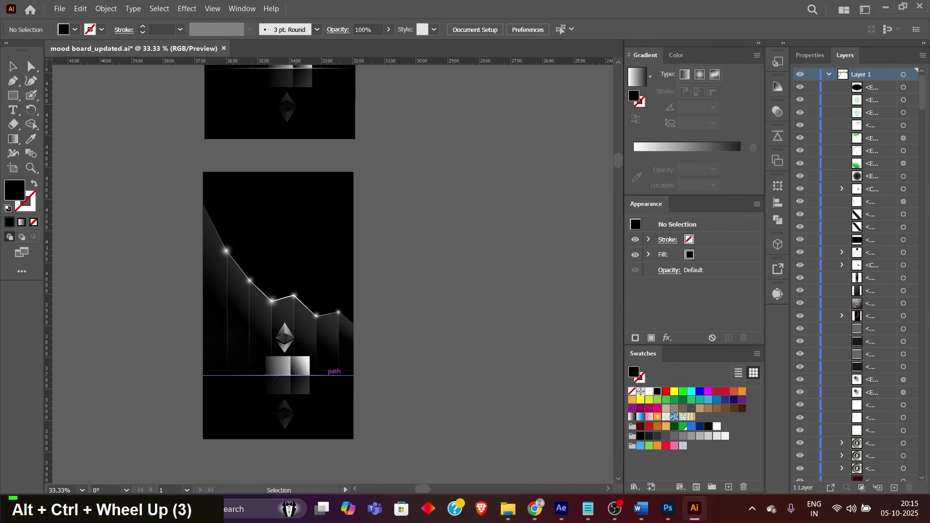
key(ctrl)
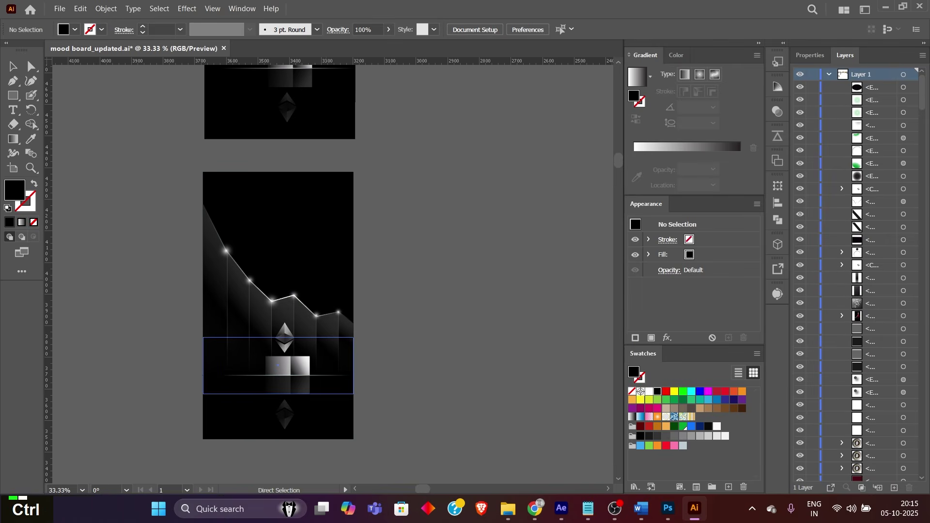
scroll(324, 360, down, 3)
key(space)
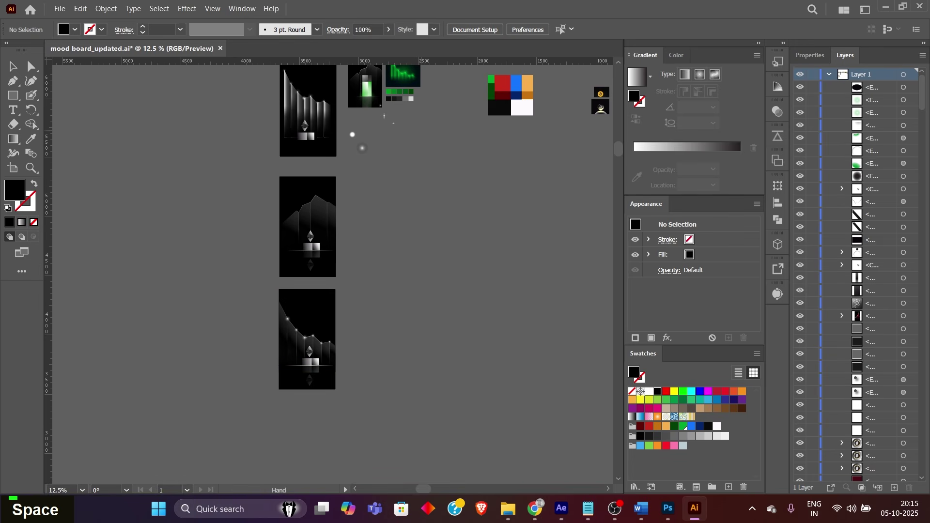
drag(325, 359, 265, 443)
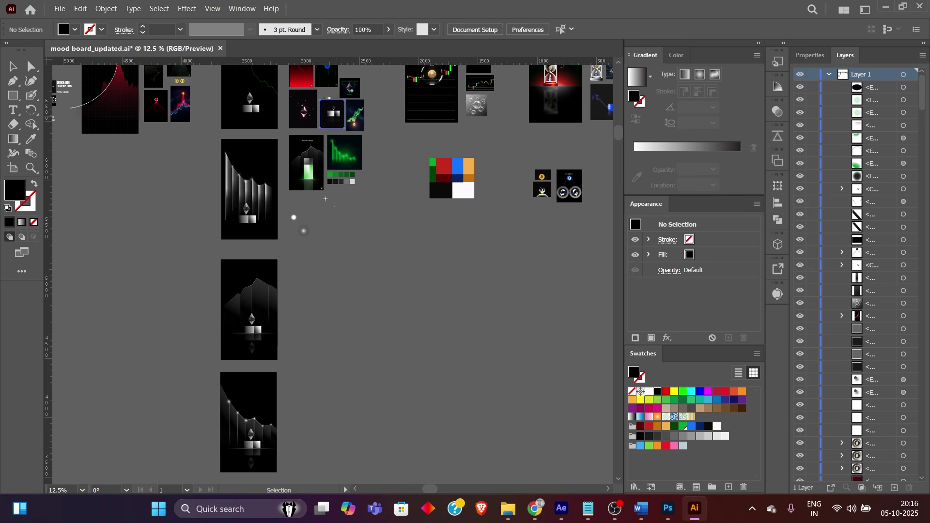
click(329, 102)
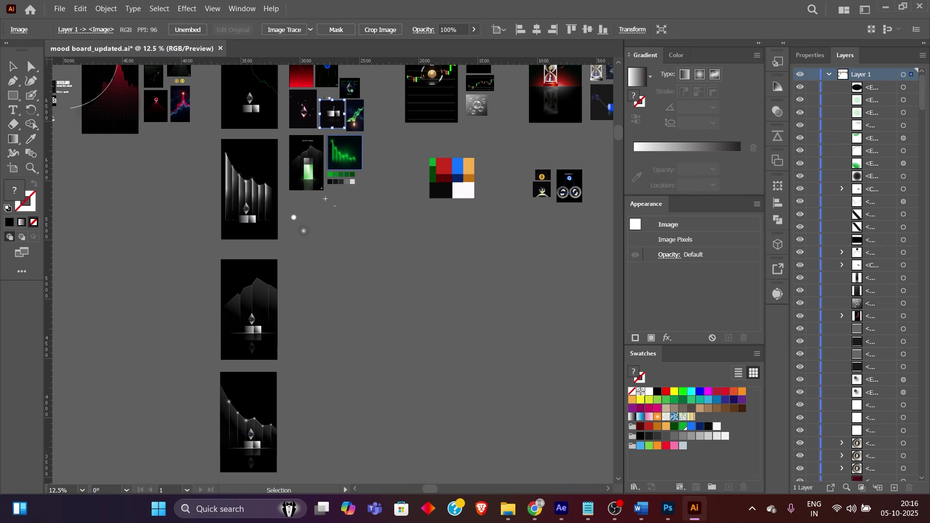
click(345, 152)
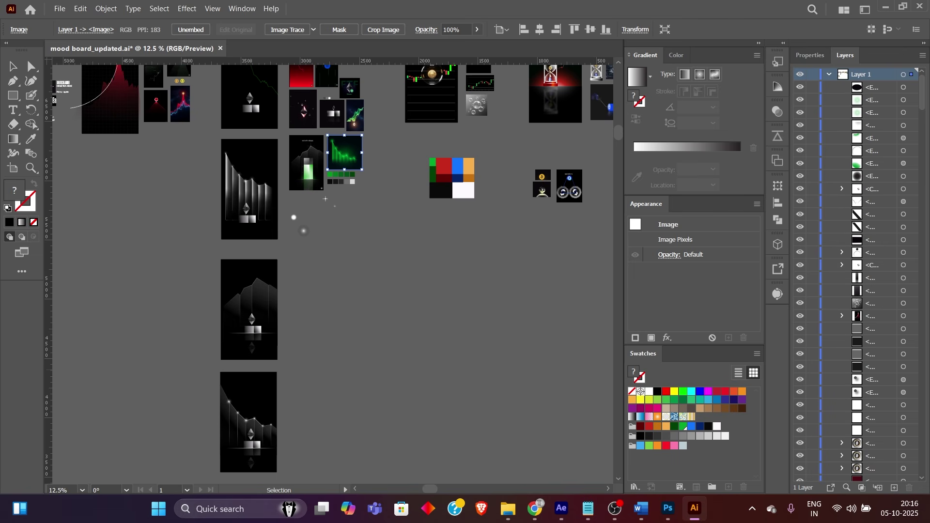
Examine the "They just stayed in." scene, singling out its candlestick group and the coin-bubble and bubbles reference images
middle_click(334, 218)
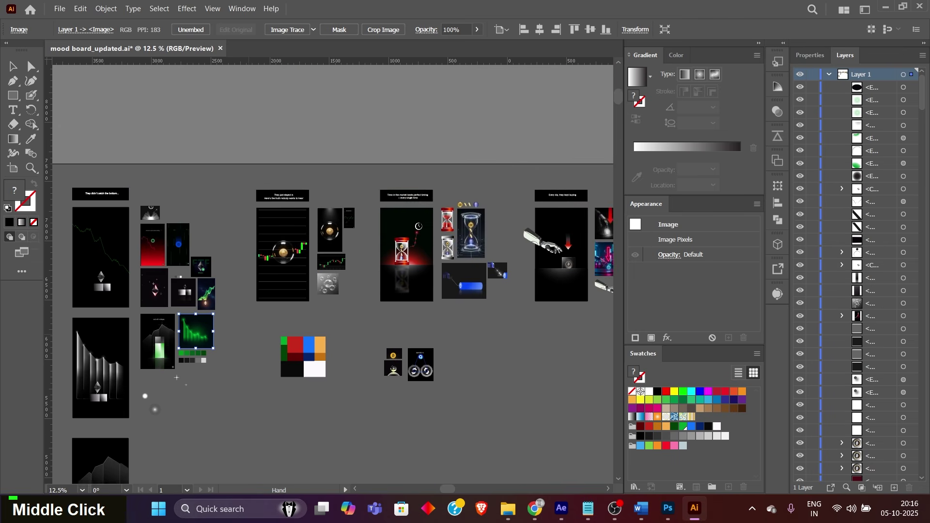
drag(335, 218, 154, 301)
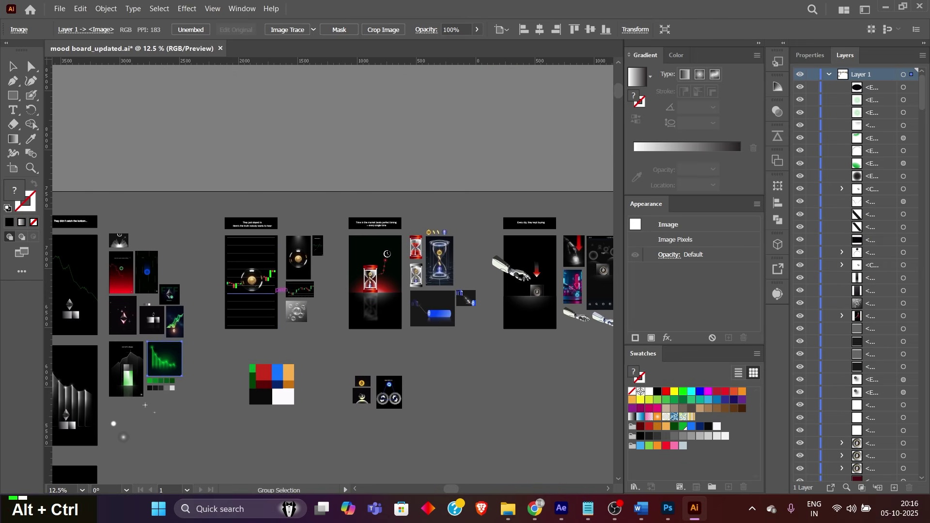
scroll(271, 290, up, 1)
scroll(272, 290, up, 1)
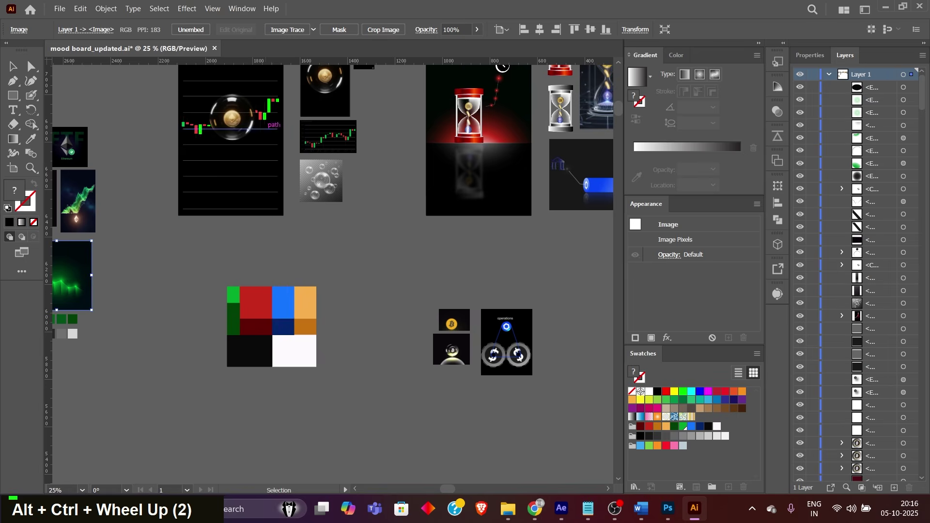
drag(271, 129, 268, 335)
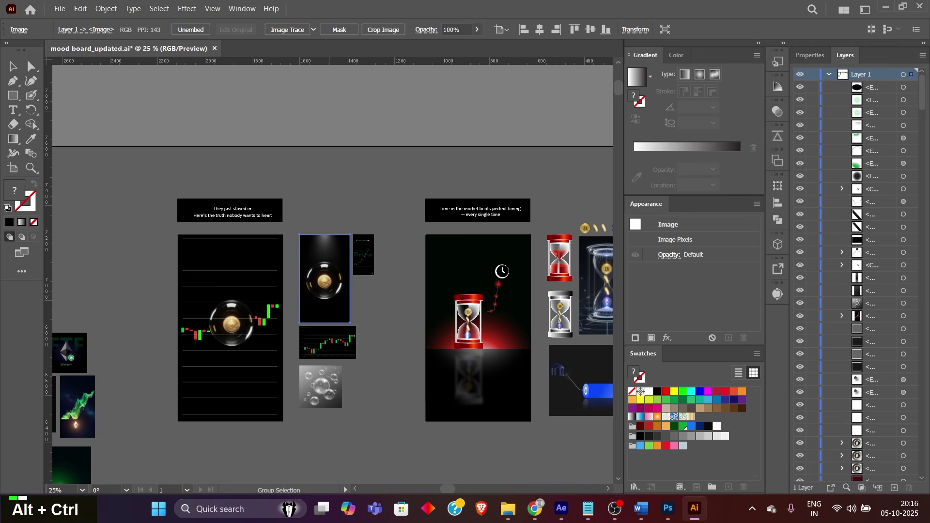
scroll(329, 413, up, 1)
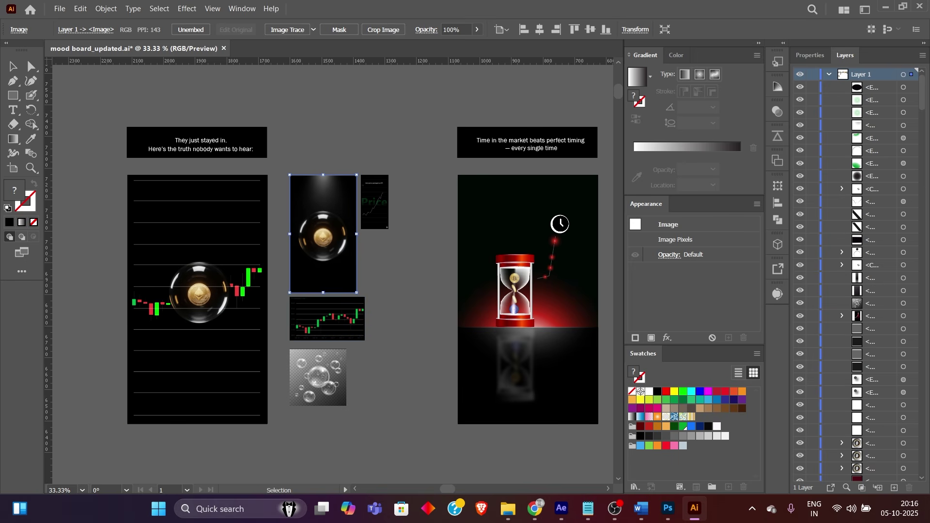
click(156, 309)
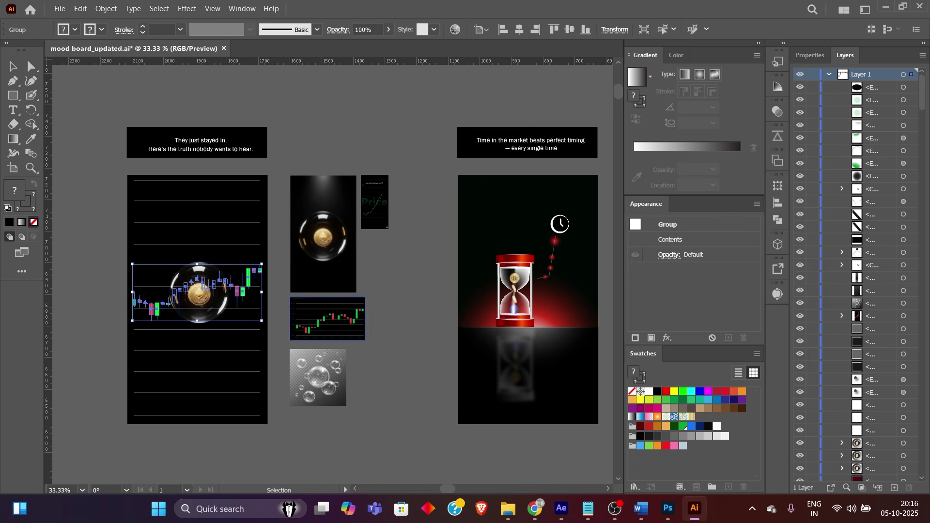
key(ctrl+shift+a)
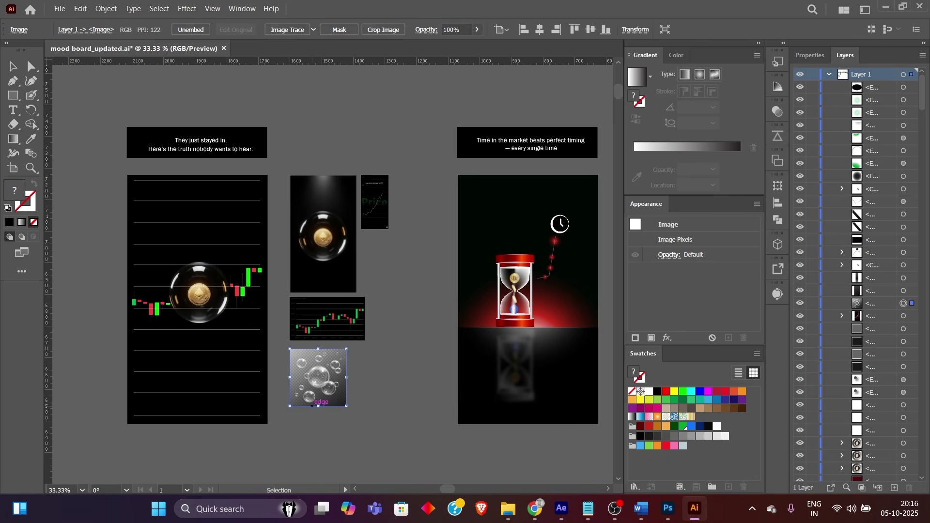
ctrl+alt+scroll(318, 406, down, 1)
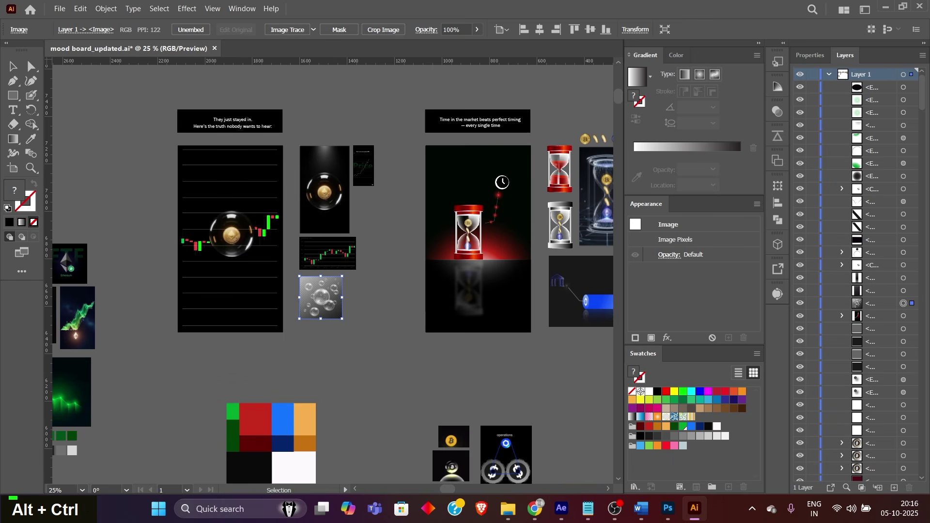
Examine the "Time in the market beats perfect timing" scene and select its blue hourglass reference image
drag(328, 253, 211, 316)
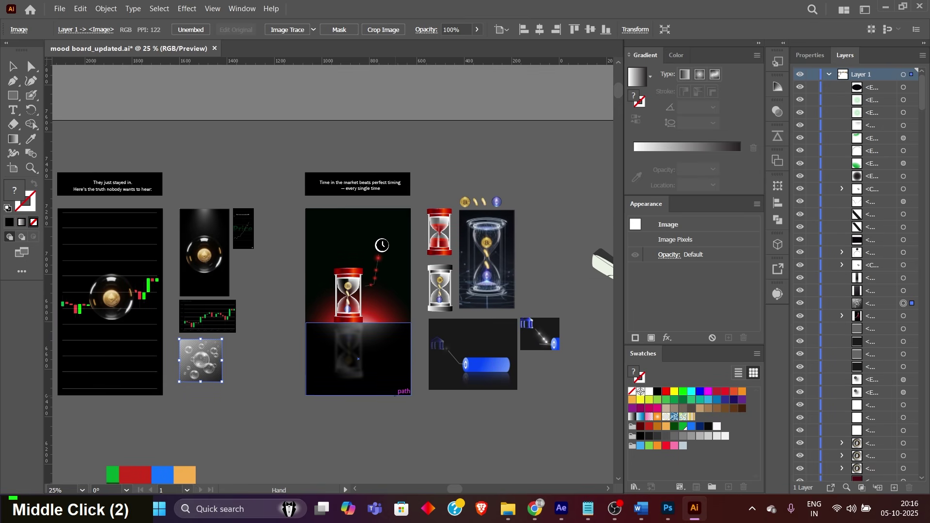
drag(399, 395, 262, 399)
click(260, 417)
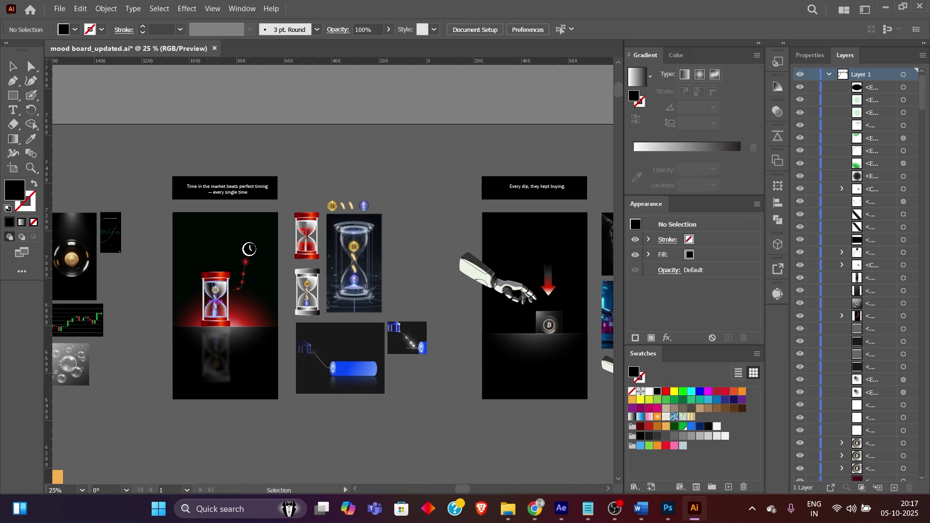
ctrl+alt+scroll(189, 325, up, 1)
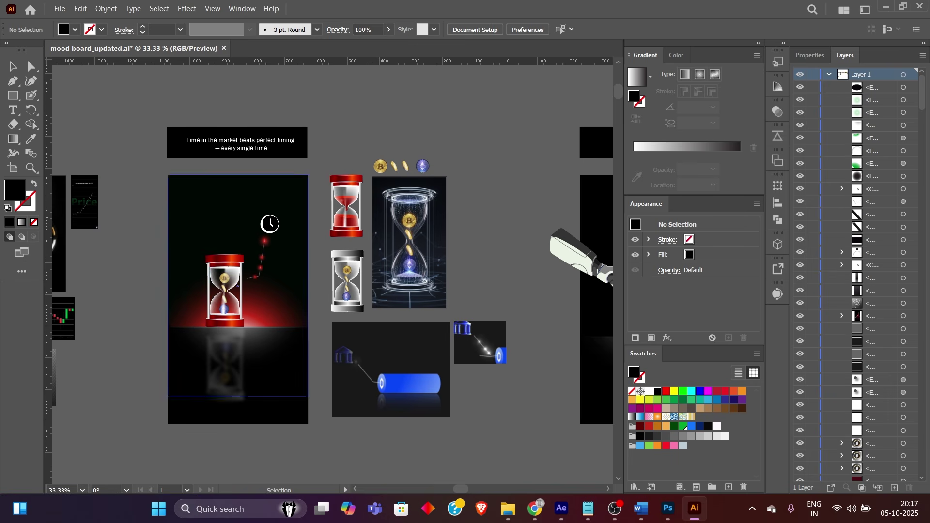
click(409, 242)
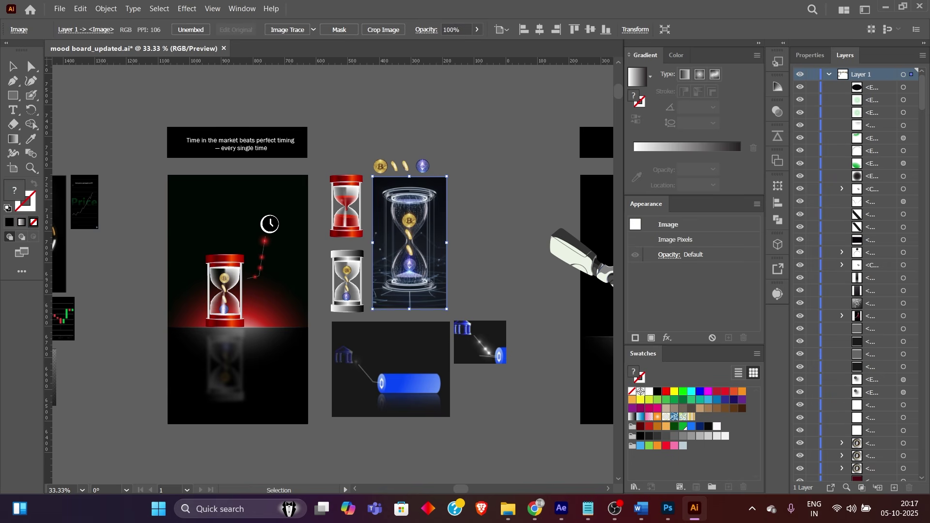
Switch to Photoshop, view the hourglass image in storyboard frame 06, and return to the Illustrator mood board
key(alt+Tab)
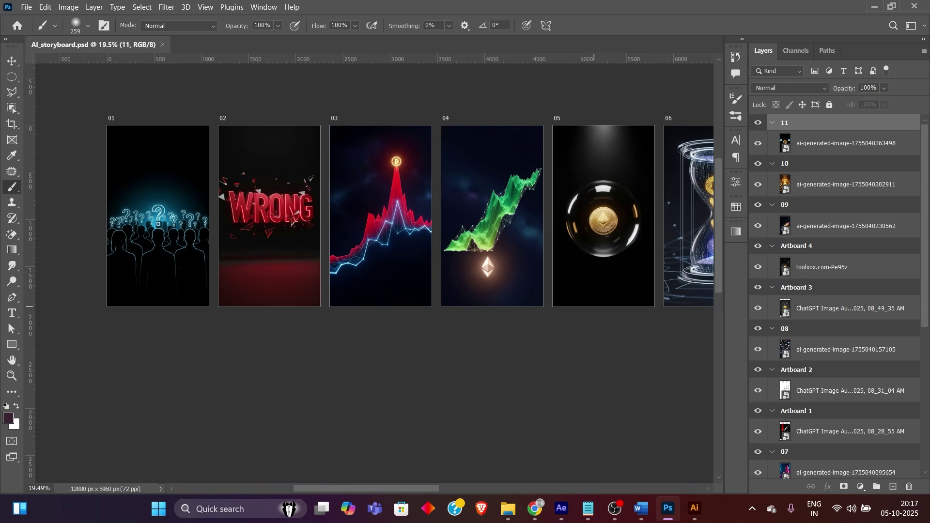
middle_click(352, 323)
key(space)
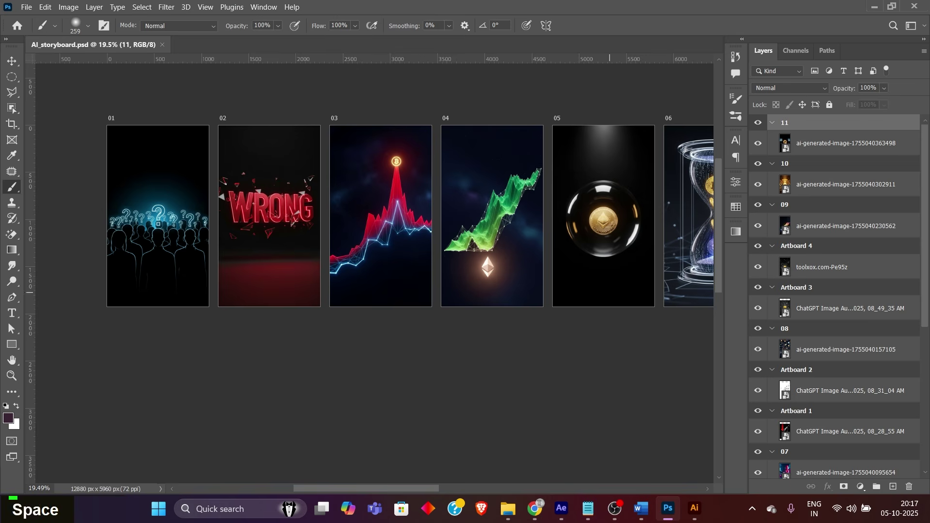
drag(630, 291, 284, 337)
click(383, 242)
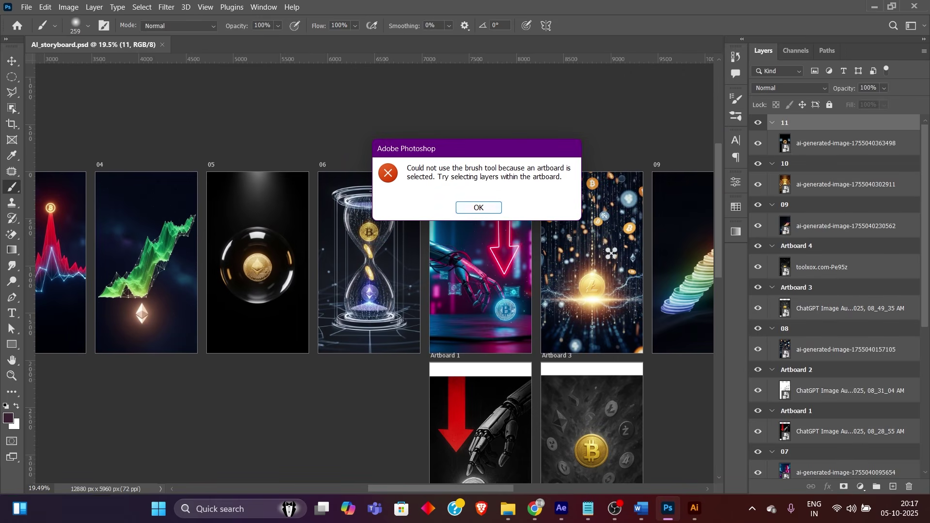
click(478, 207)
key(alt+Tab)
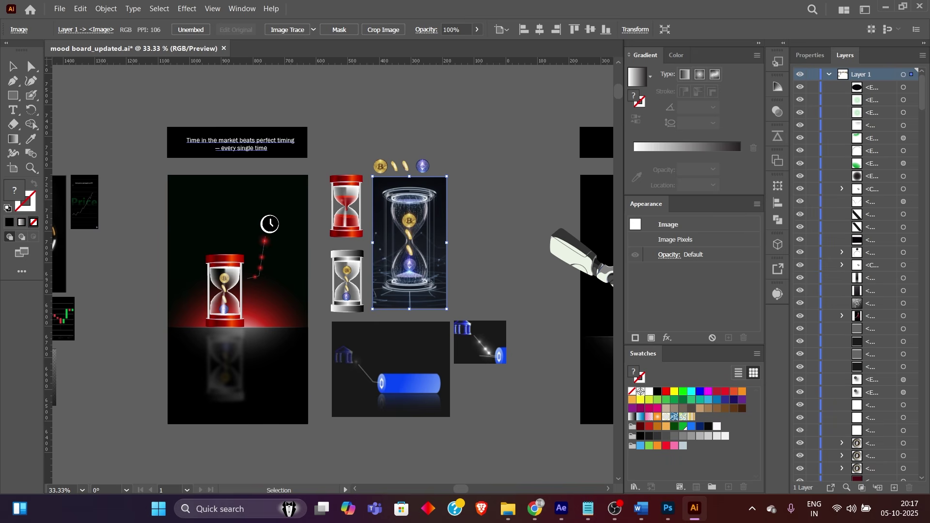
Examine the "Every dip, they kept buying." scene with its robotic hand, red arrow and coin reference images
drag(436, 242, 246, 265)
drag(329, 271, 313, 249)
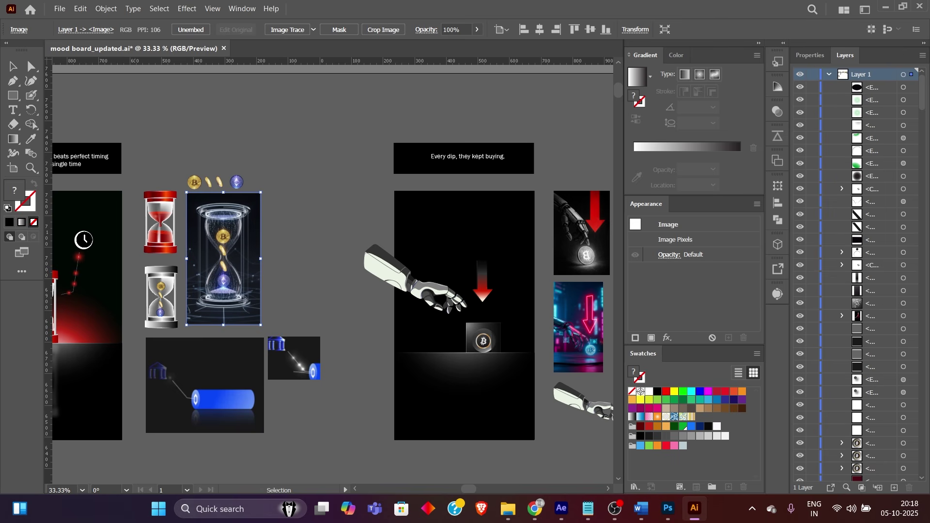
key(ctrl+shift+a)
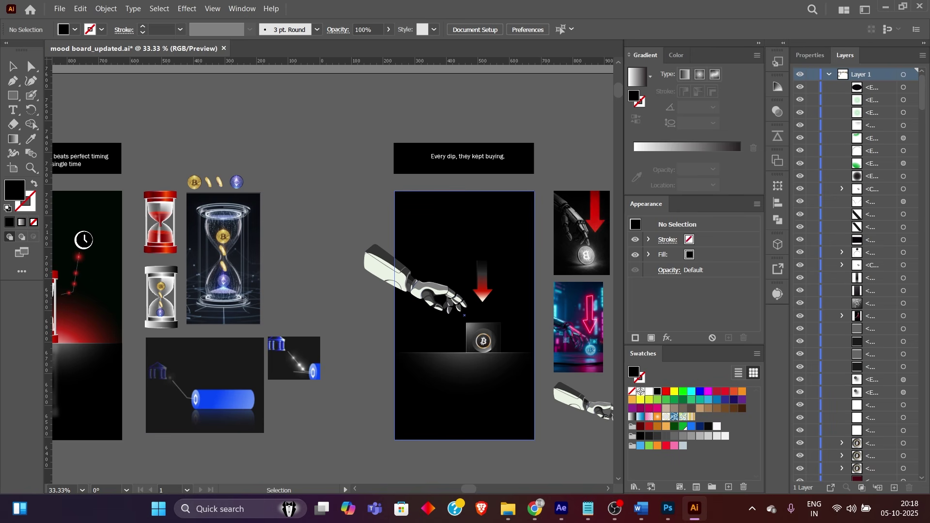
drag(436, 291, 213, 287)
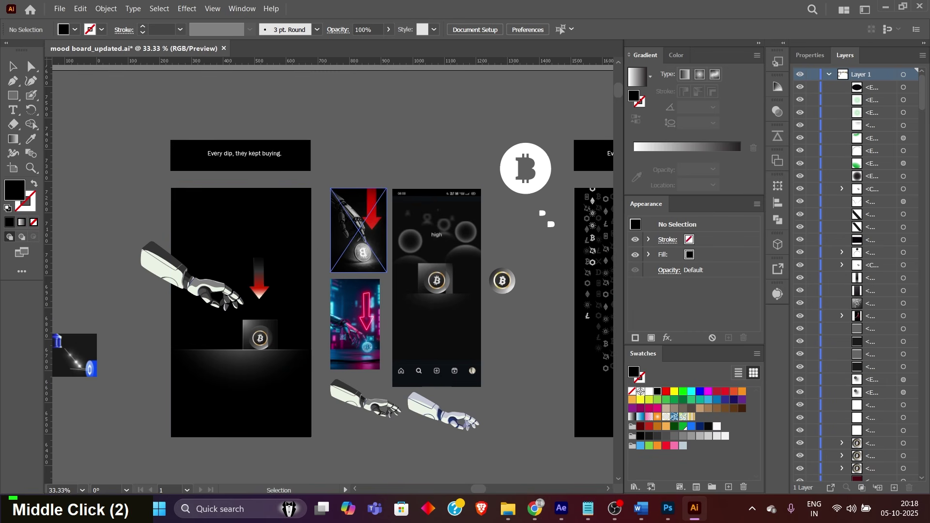
Switch to Photoshop and view storyboard frame 07 together with the robotic-hand image on Artboard 1 below it
click(667, 509)
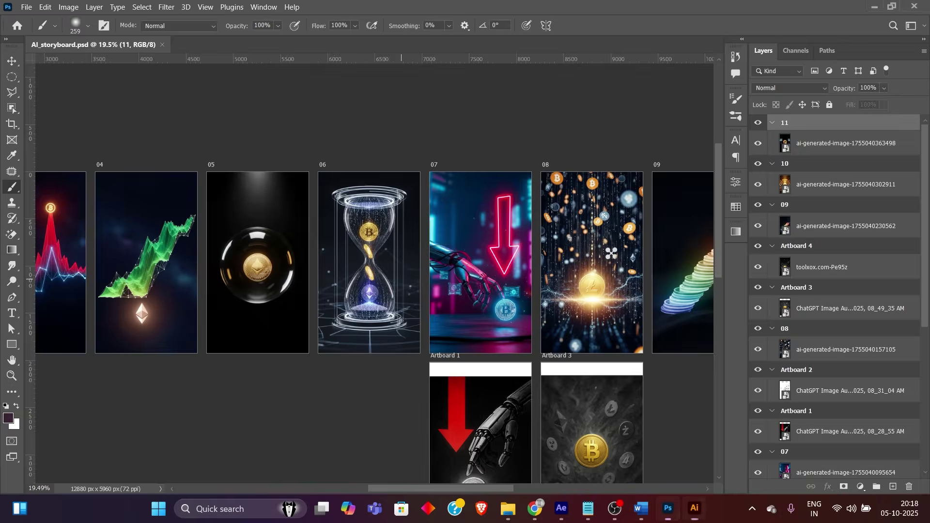
middle_click(483, 309)
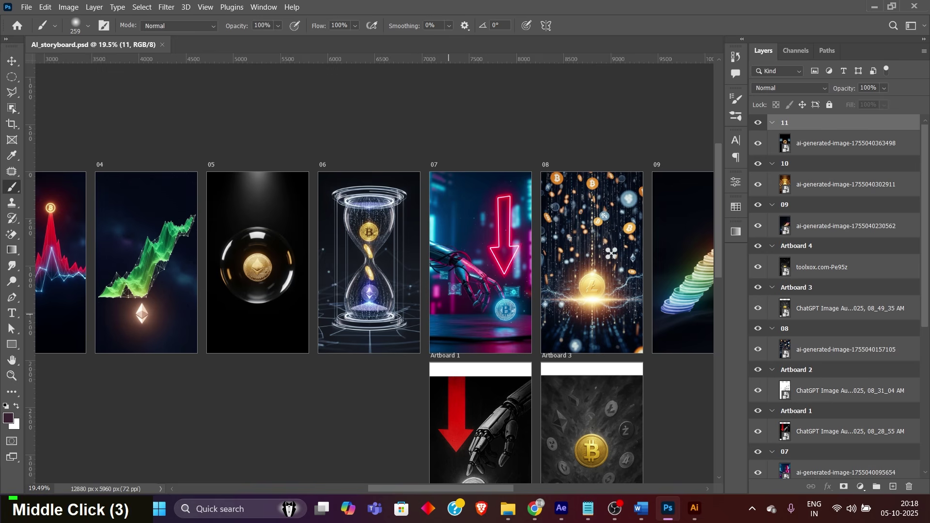
key(space)
drag(528, 349, 401, 300)
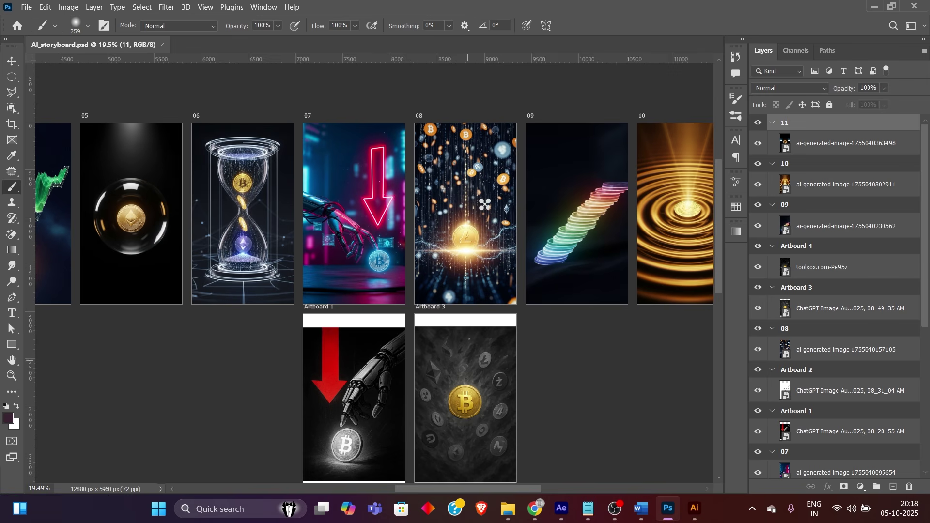
Switch back to the Illustrator mood board, deselect the robotic-hand reference image, and inspect the boxed coin in the "Every dip, they kept buying." scene
key(alt+Tab)
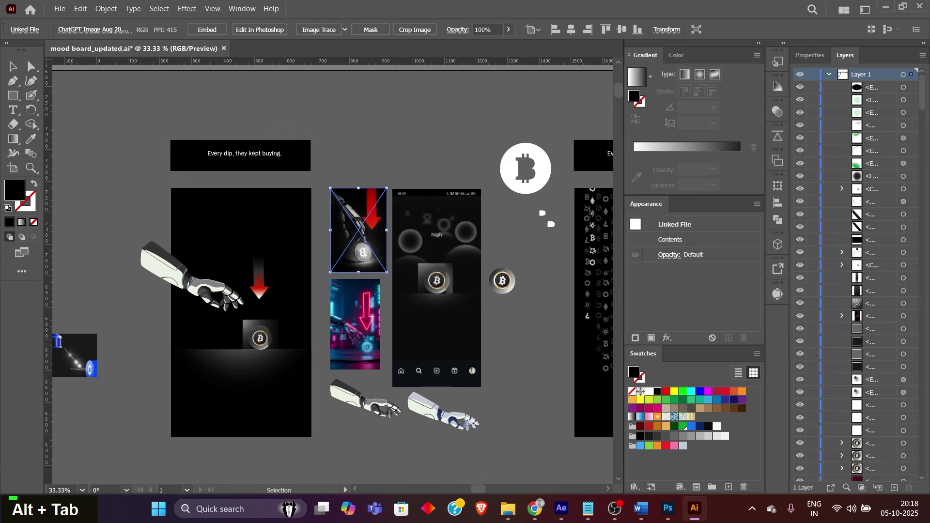
click(388, 125)
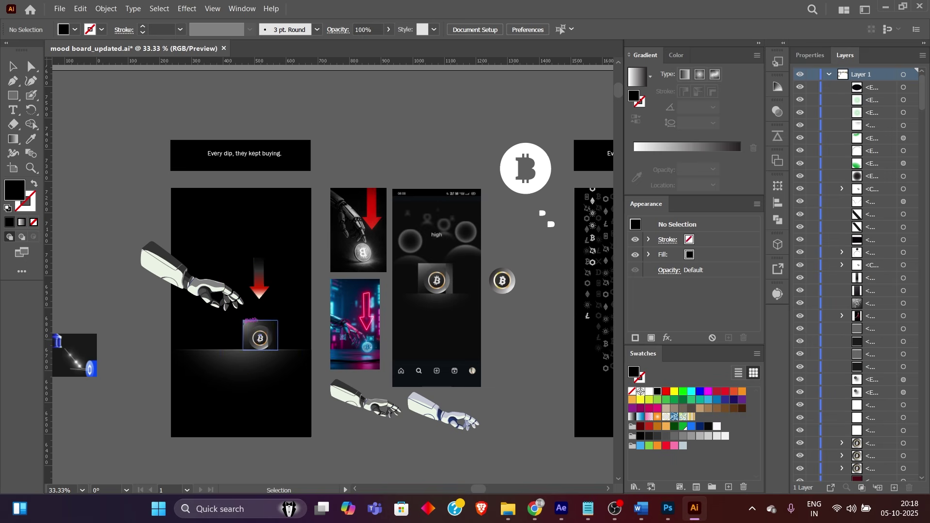
scroll(270, 374, up, 5)
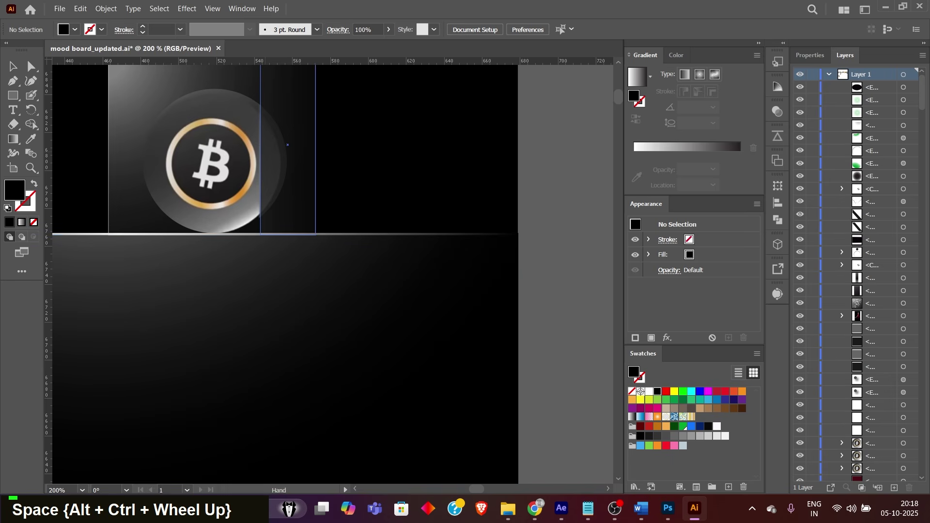
Try moving the gradient rectangle beside the bitcoin across the coin, and undo the move
drag(271, 203, 380, 387)
drag(395, 322, 262, 321)
key(ctrl+z)
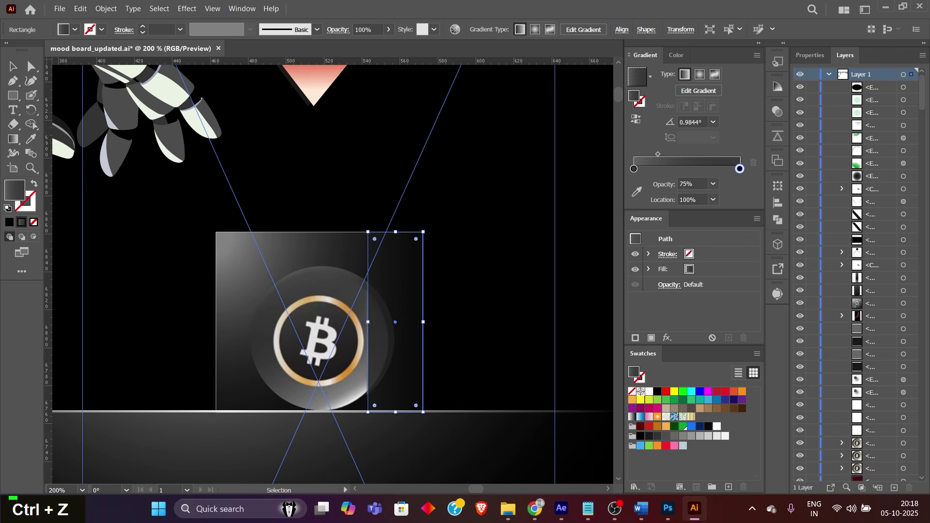
mouse_move(368, 321)
mouse_down()
mouse_move(216, 321)
mouse_move(363, 321)
mouse_up()
ctrl+alt+scroll(395, 341, down, 4)
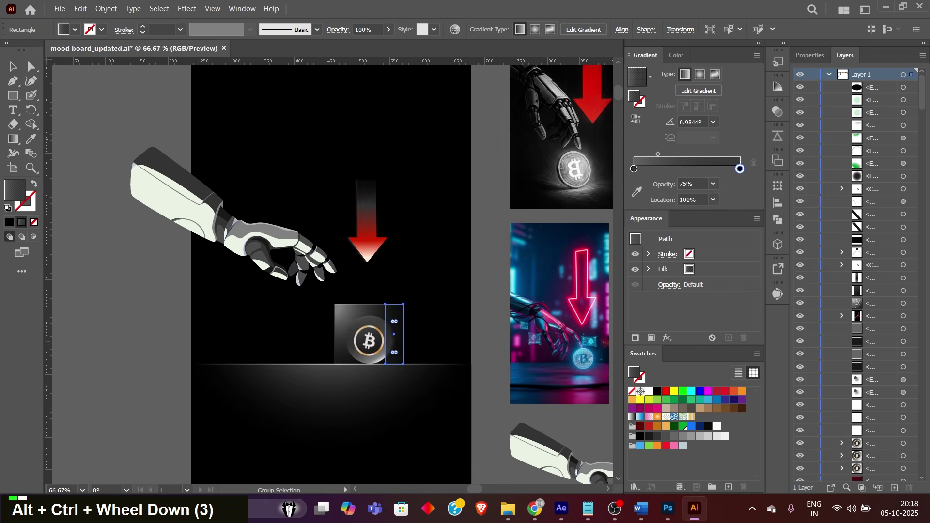
Examine the "Every crash, they didn't panic." scene, its crypto reference images, and the alternative bubble-coin scene with the falling red arrow
scroll(252, 382, down, 1)
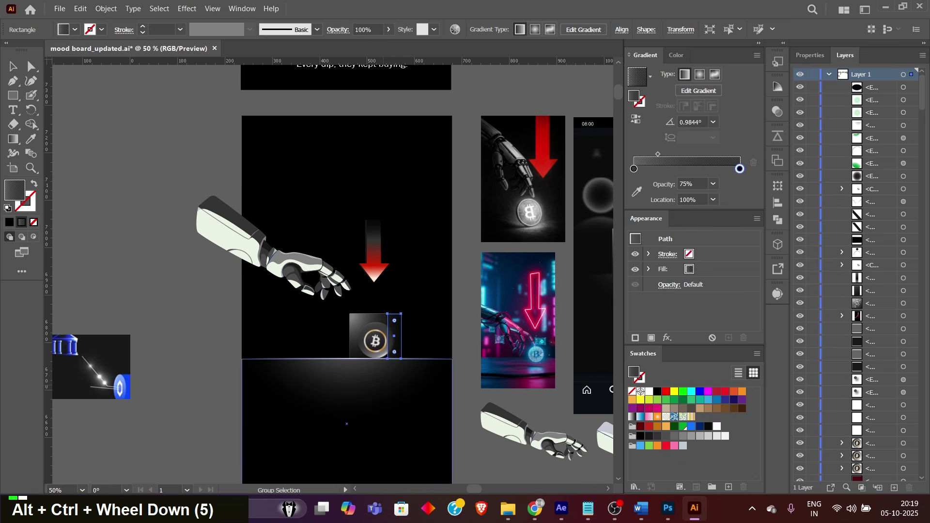
key(space)
drag(251, 381, 128, 387)
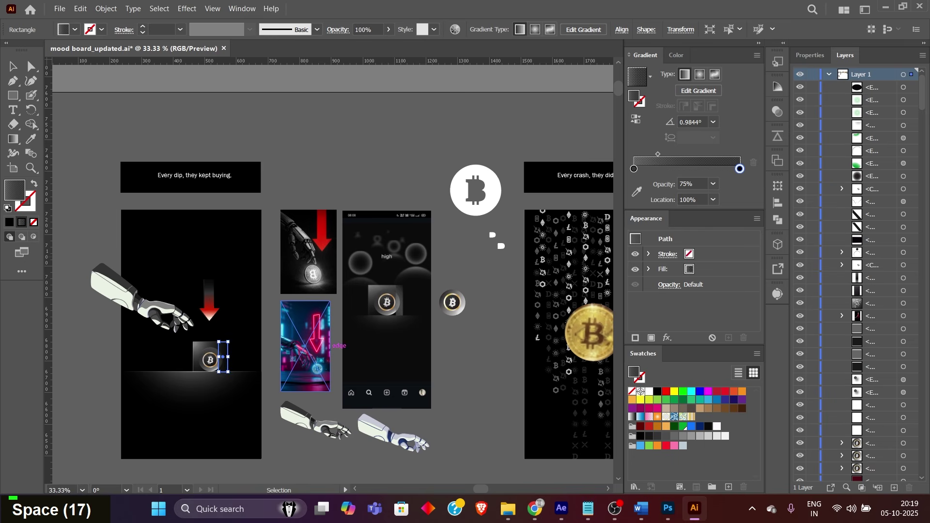
drag(593, 176, 339, 160)
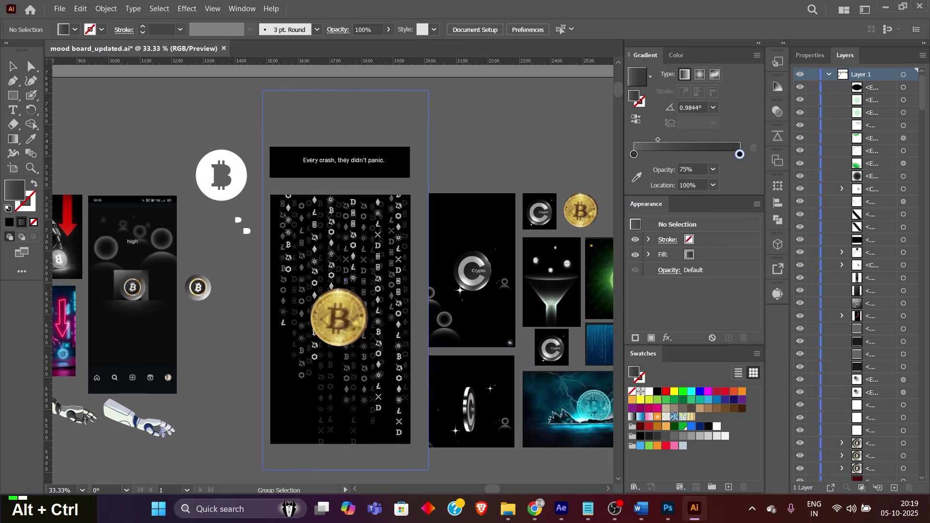
scroll(344, 160, down, 1)
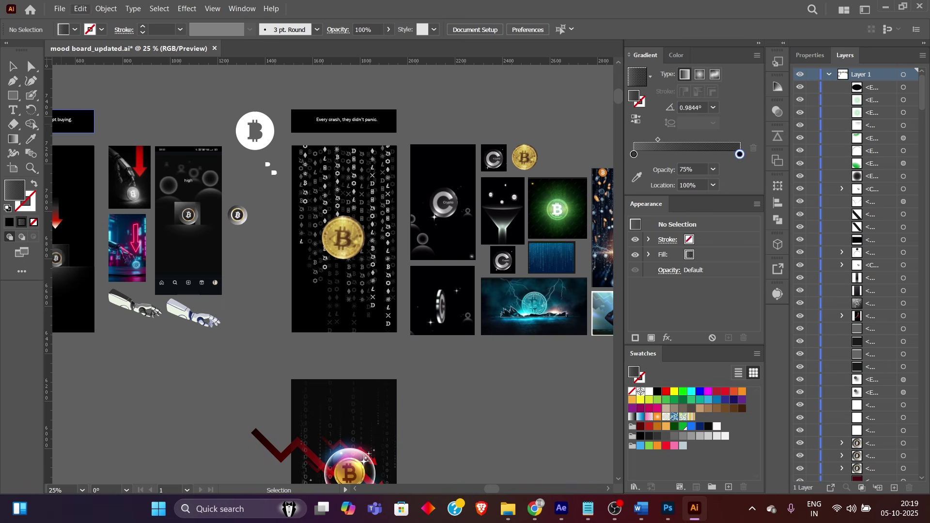
key(space)
drag(340, 416, 184, 476)
key(ctrl)
key(space)
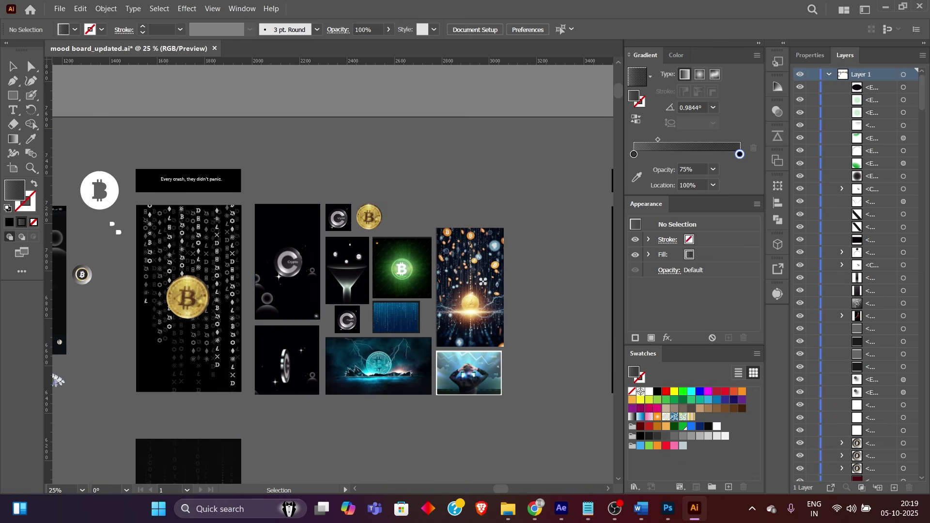
key(space)
drag(57, 380, 66, 247)
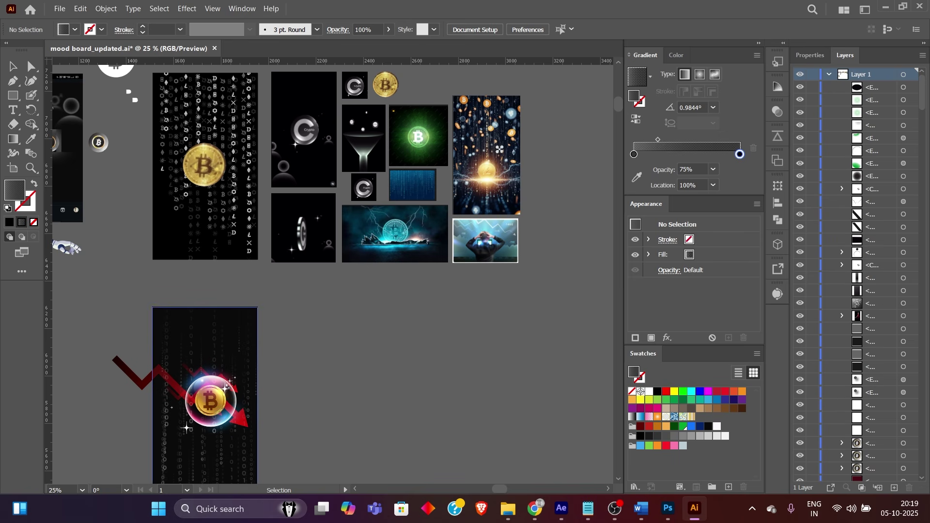
In the "Small, consistent buys" scene, select the rainbow coin reference image and the leaning gold coin stack for comparison, and clear the selection
key(space)
drag(388, 242, 157, 320)
drag(339, 290, 177, 262)
click(403, 165)
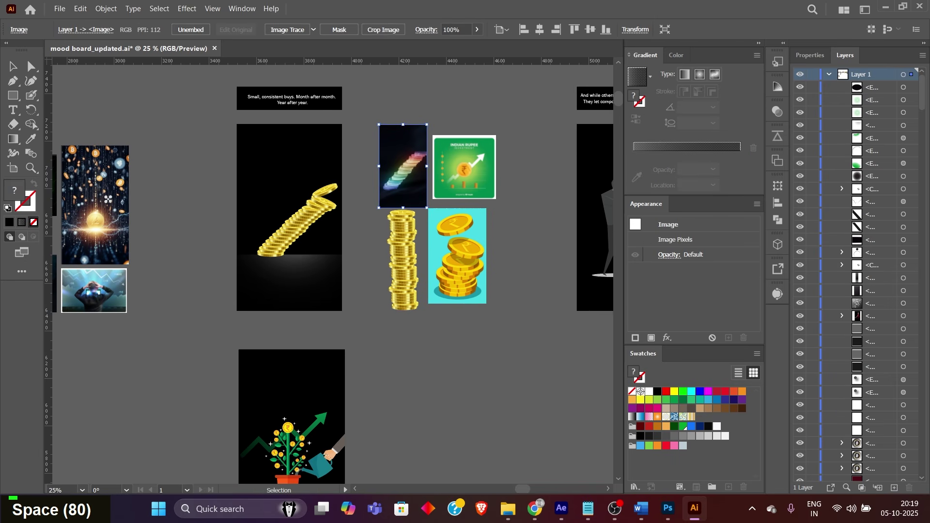
scroll(289, 234, up, 4)
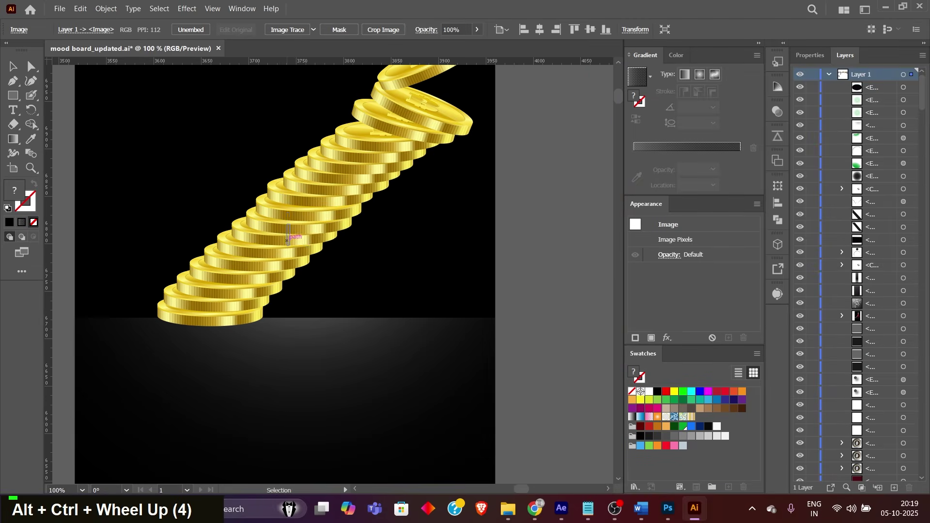
ctrl+alt+click(287, 224)
scroll(288, 224, down, 3)
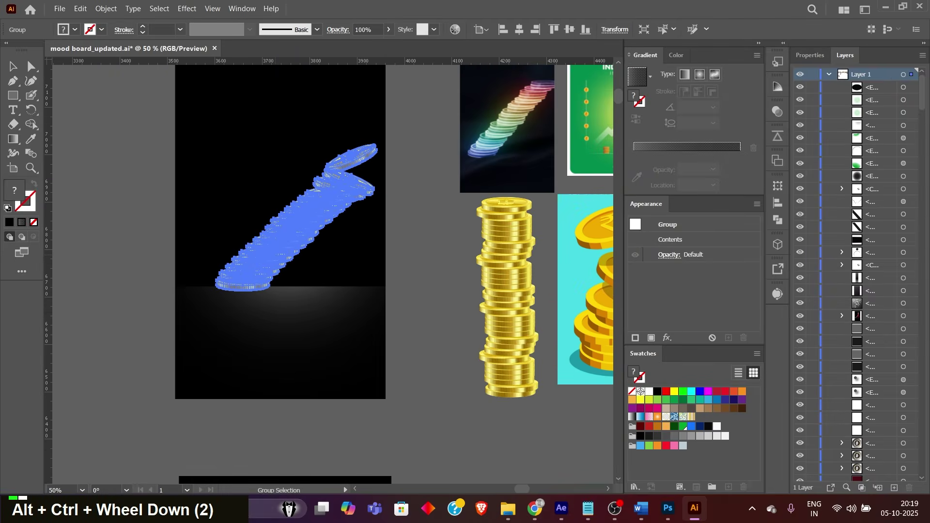
key(ctrl+shift+a)
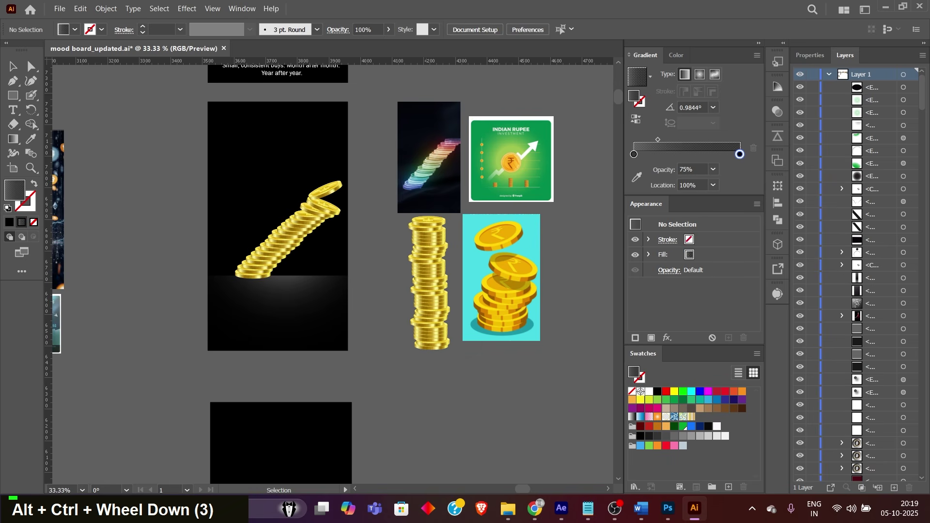
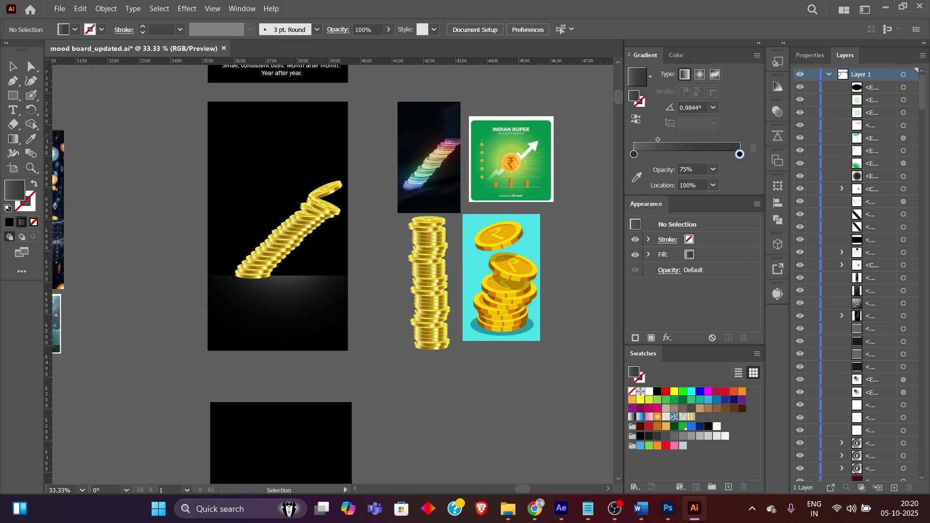
Select the gradient floor rectangle under the leaning coin stack, shift the selection to the next object above, and deselect everything
click(277, 315)
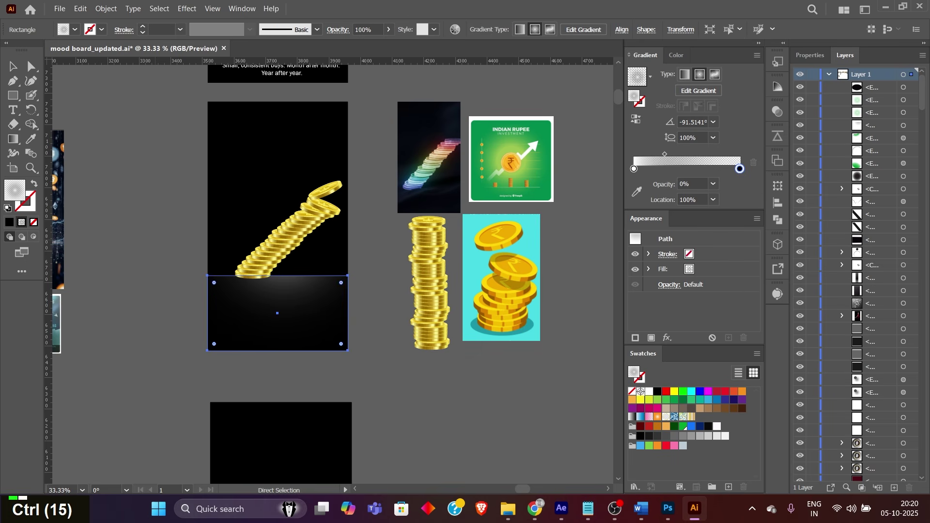
key(ctrl+alt+])
key(ctrl+alt+bracketright)
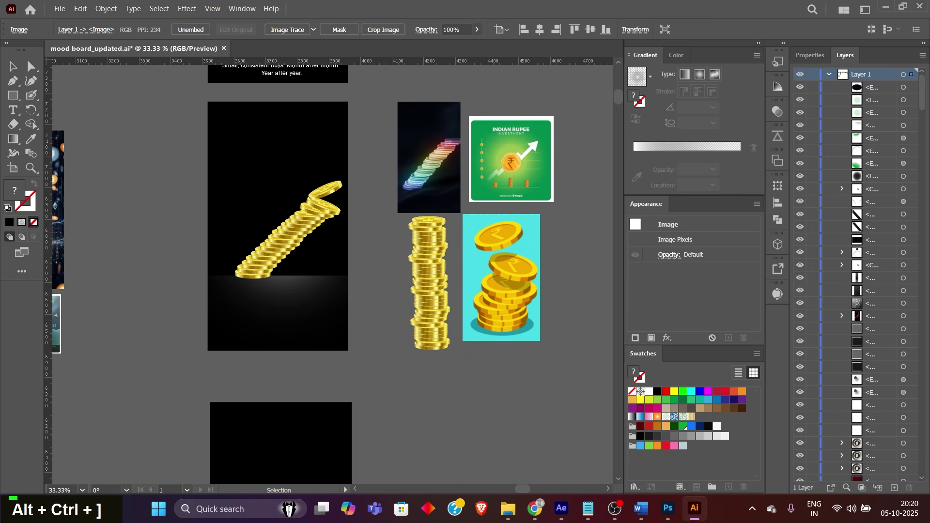
key(ctrl+shift+a)
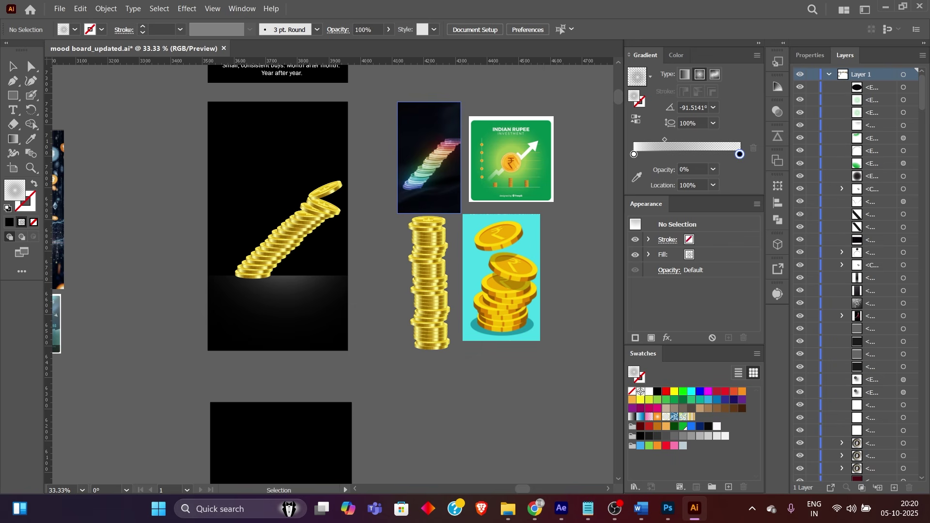
Examine the alternative money-plant scene with the watering can and green growth arrow below the coin-stack scene
drag(417, 409, 413, 190)
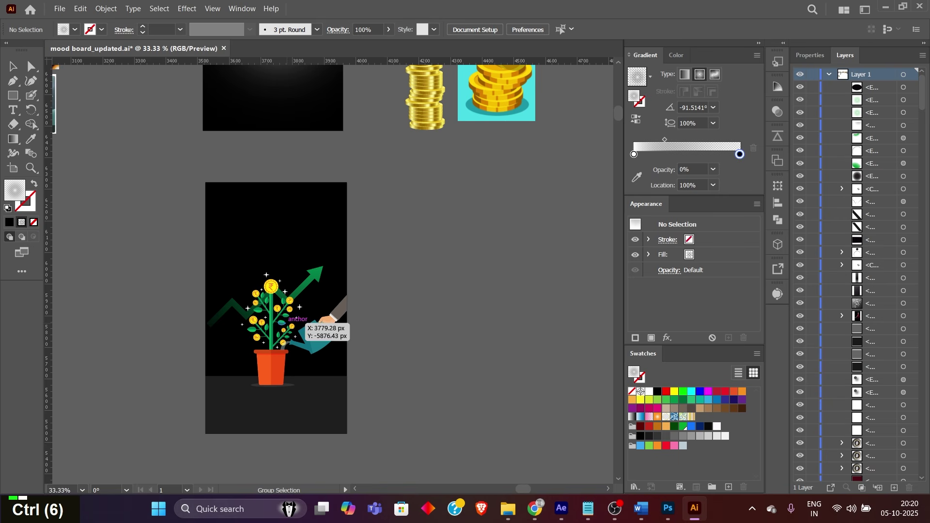
scroll(292, 319, down, 1)
drag(292, 319, 330, 393)
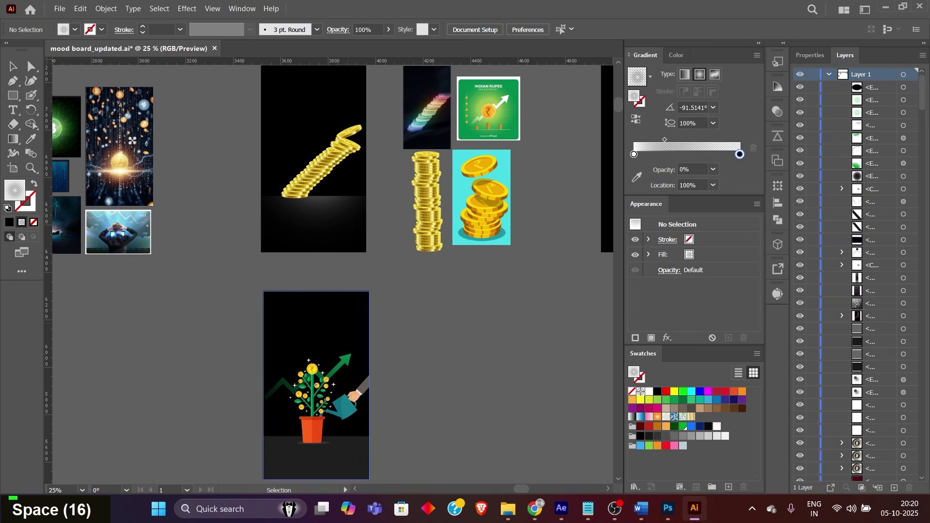
key(space)
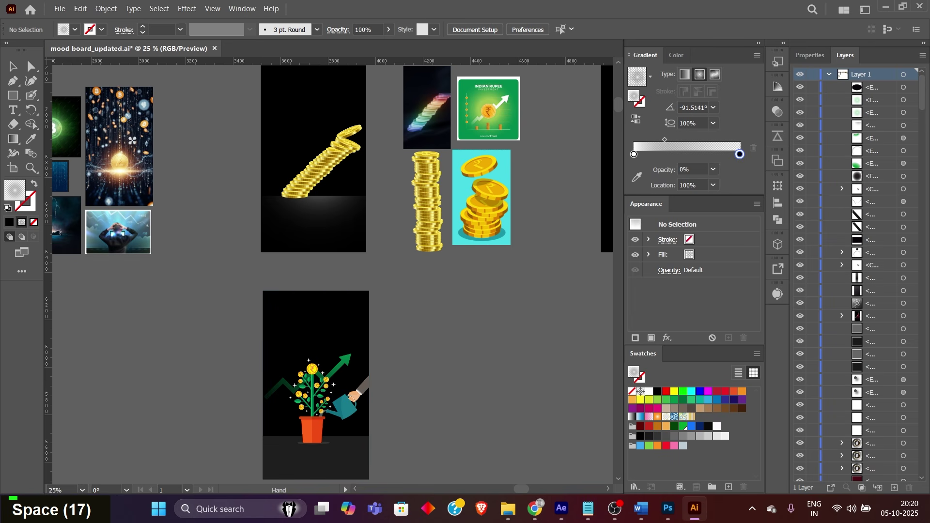
Find the "And while others waited" scene, view storyboard frames 10 and 11 in Photoshop, and return to the Illustrator mood board
drag(484, 271, 131, 402)
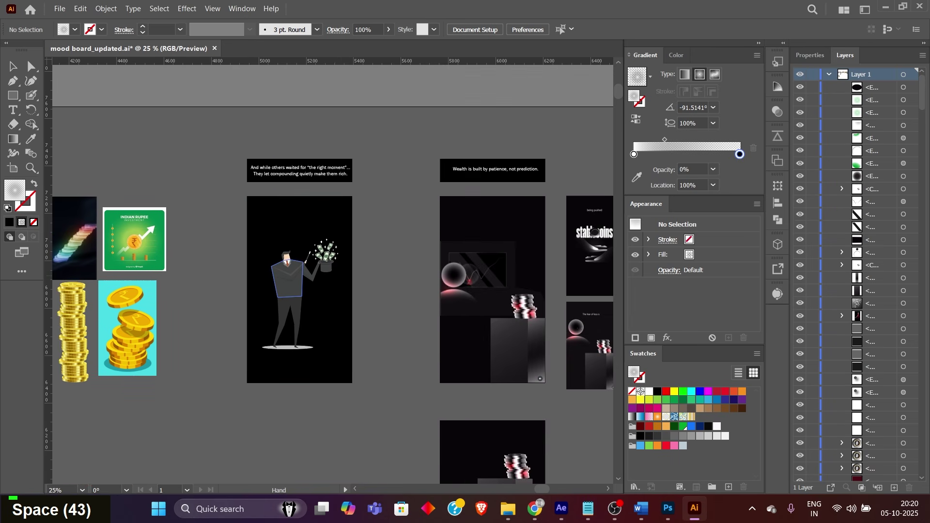
drag(300, 267, 264, 257)
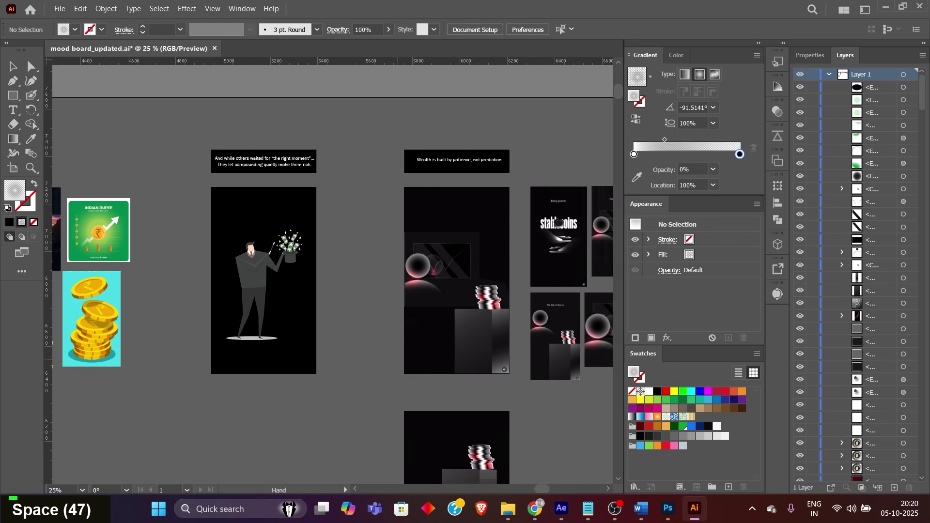
drag(339, 266, 79, 291)
click(668, 508)
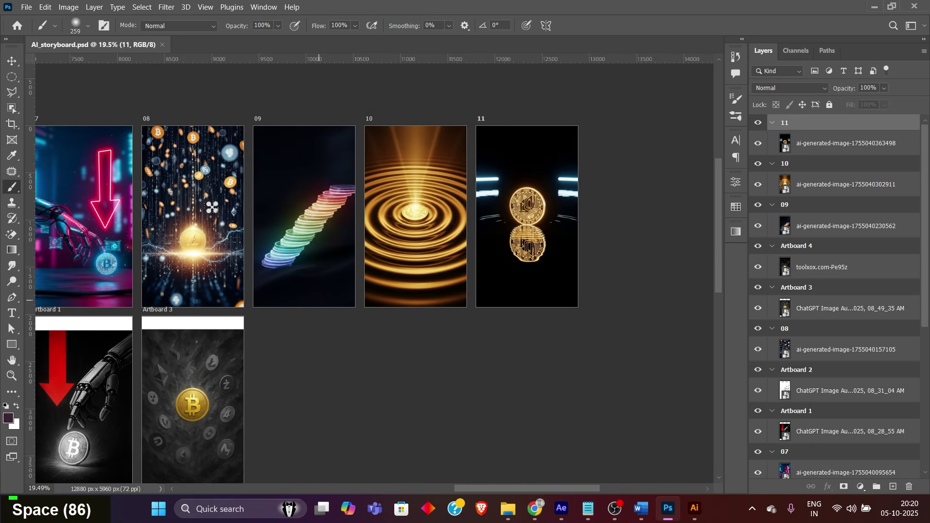
key(alt+Tab)
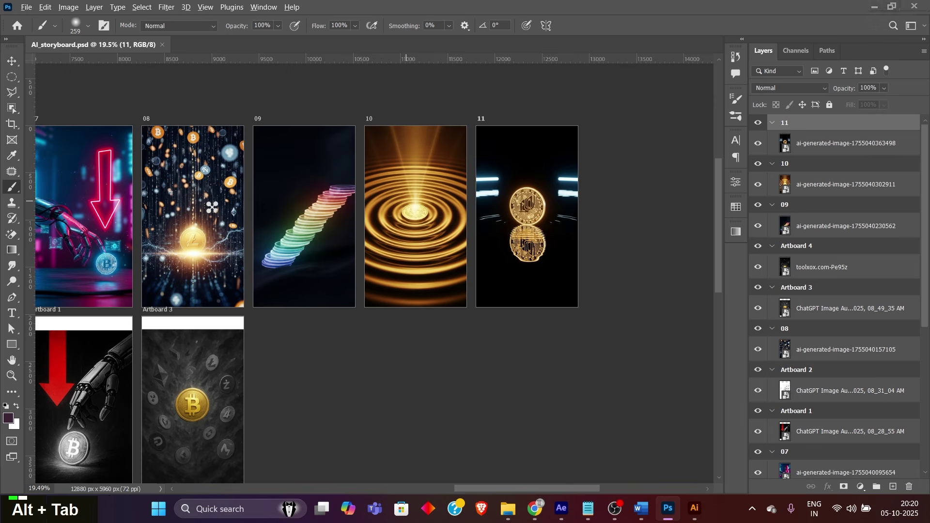
click(338, 194)
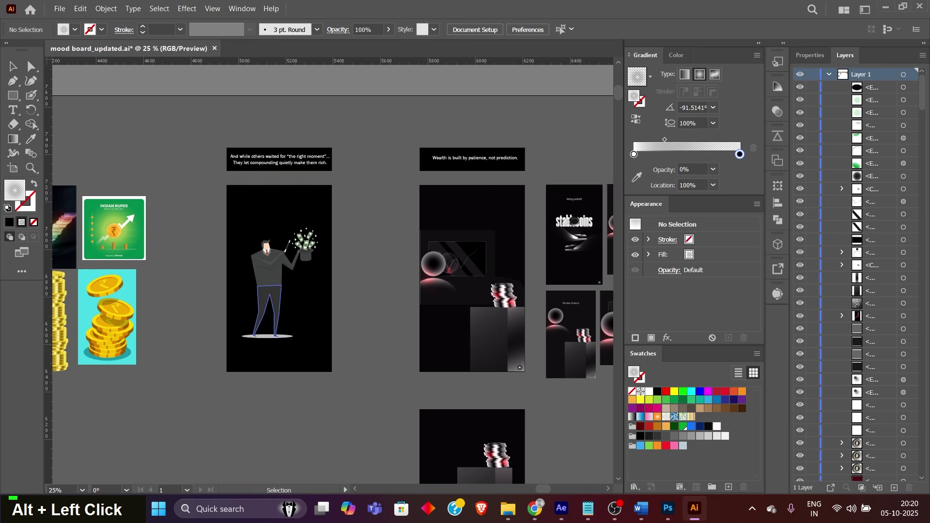
Examine the suited magician and his hat of banknotes in the "And while others waited" scene
key(ctrl)
key(ctrl)
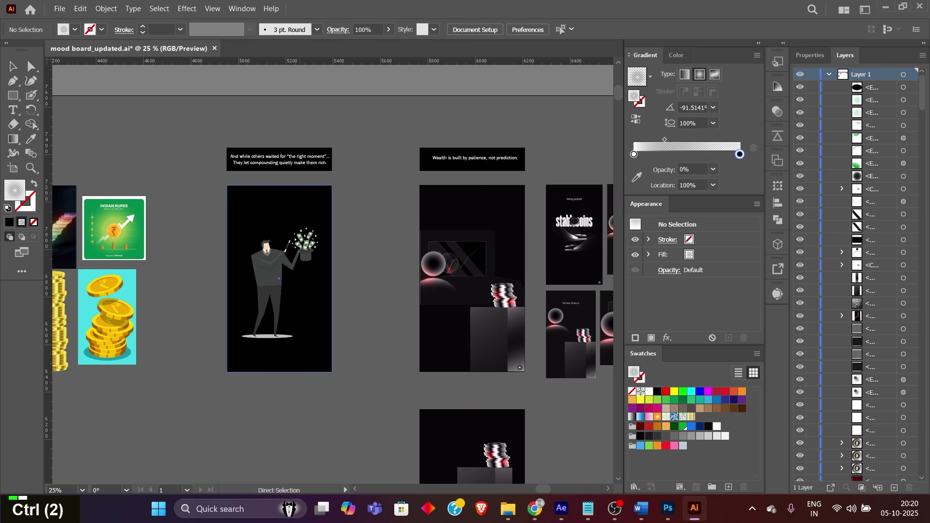
ctrl+click(305, 251)
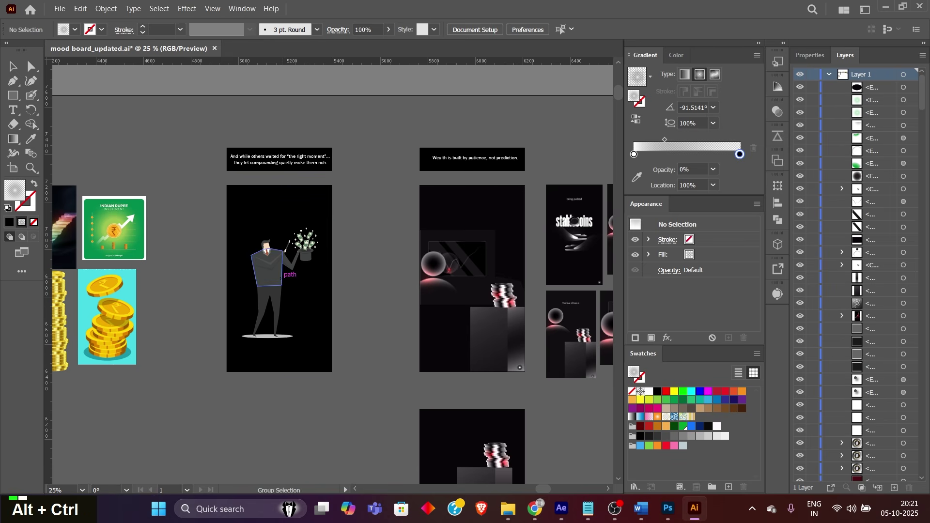
scroll(282, 278, up, 1)
scroll(282, 278, up, 1)
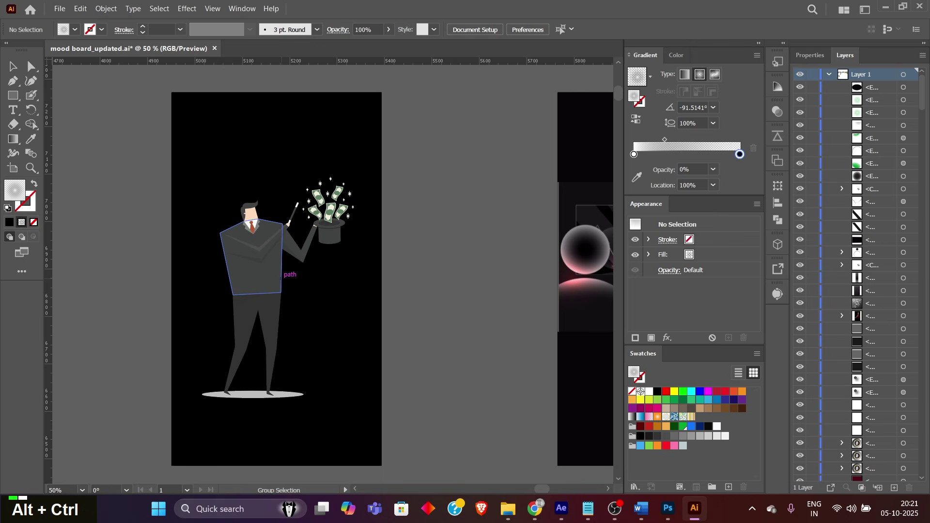
scroll(282, 276, down, 1)
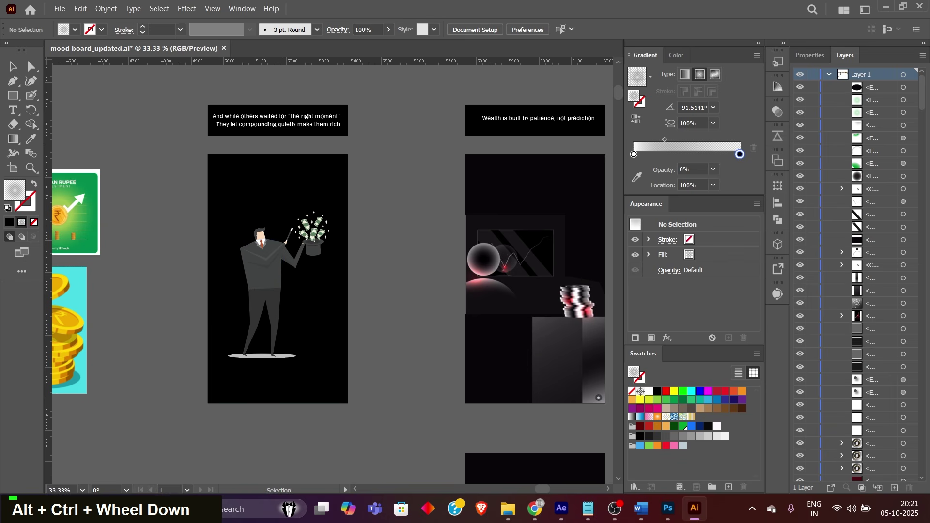
Examine the "Wealth is built by patience, not prediction." scene and select its dark reference images one by one
scroll(454, 118, down, 1)
key(space)
drag(454, 119, 259, 143)
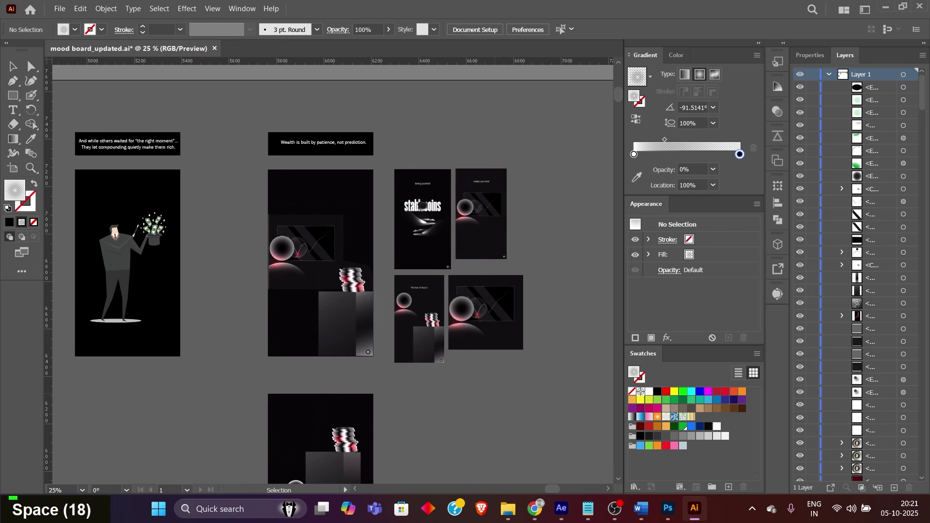
key(space)
drag(330, 271, 275, 203)
key(space)
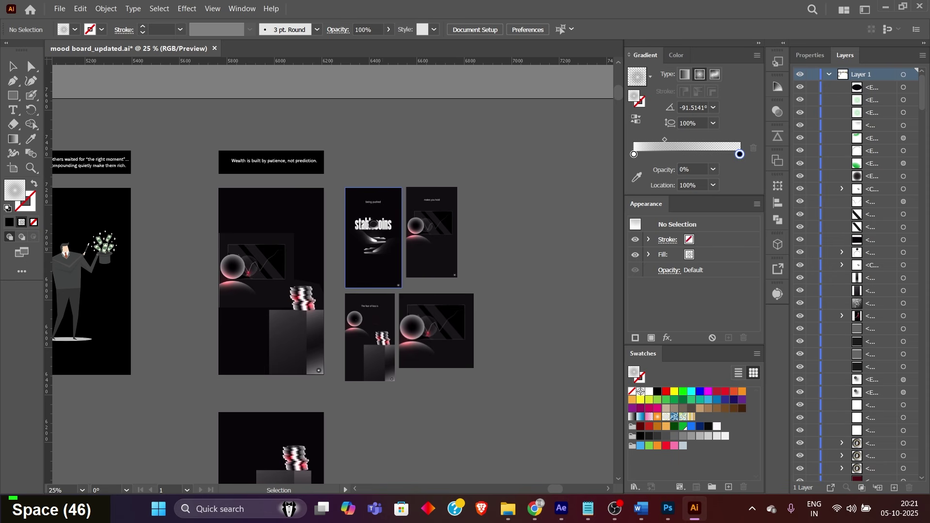
click(373, 237)
click(369, 339)
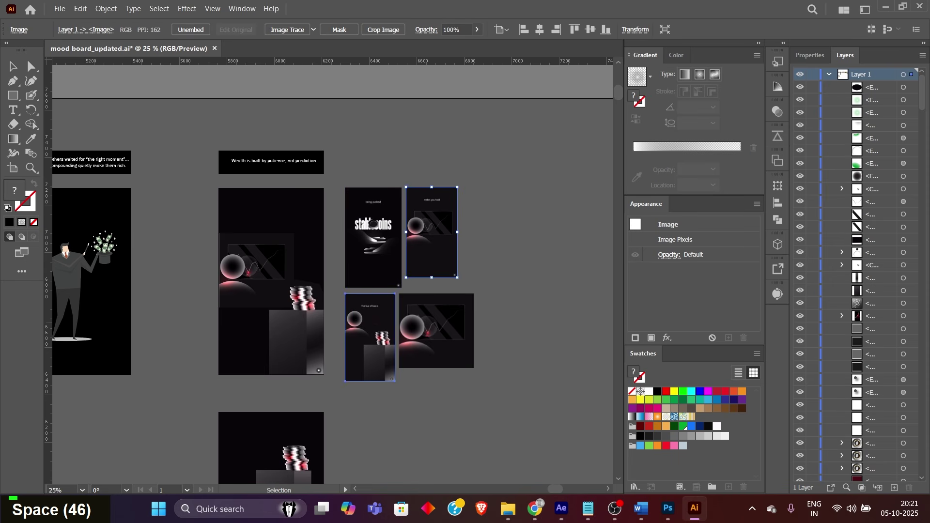
ctrl+alt+scroll(478, 313, up, 2)
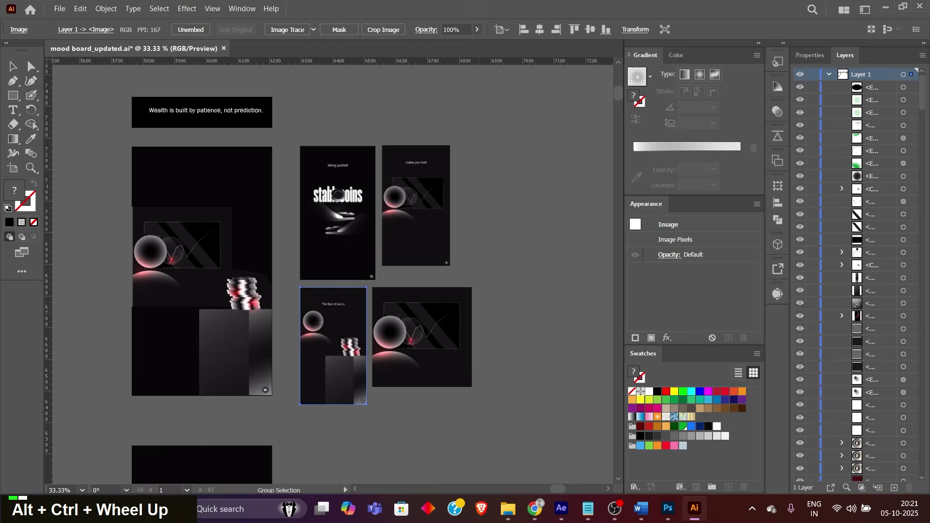
Select the two lower reference images beside the "Wealth is built by patience, not prediction." scene together
ctrl+alt+scroll(384, 264, down, 1)
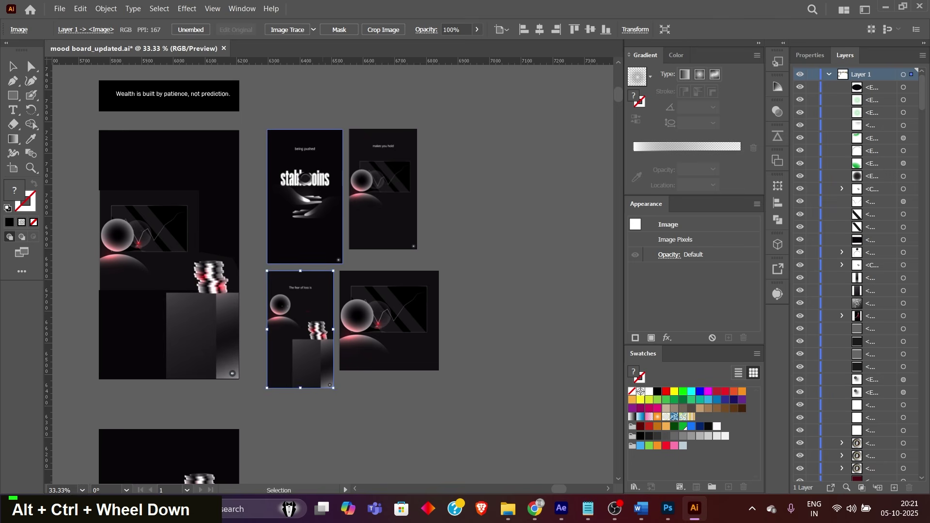
key(space)
drag(310, 194, 415, 218)
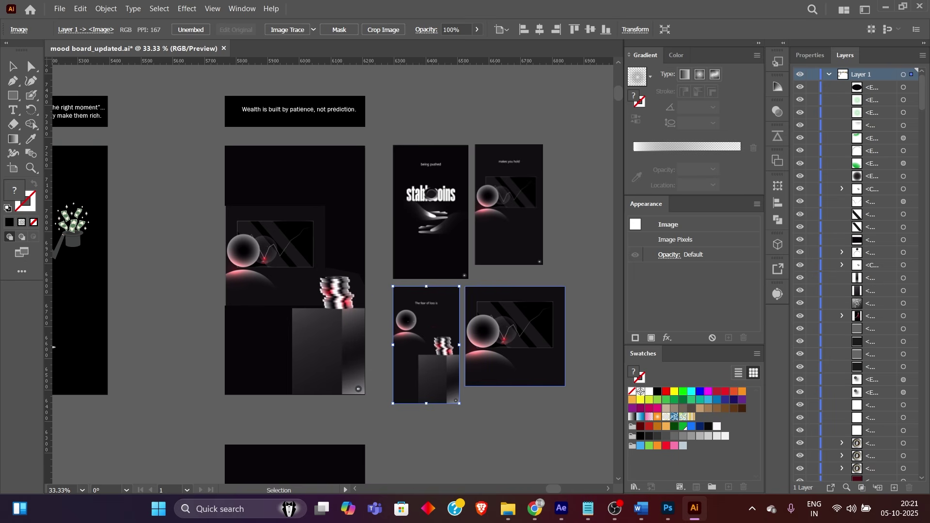
click(515, 336)
shift+click(514, 339)
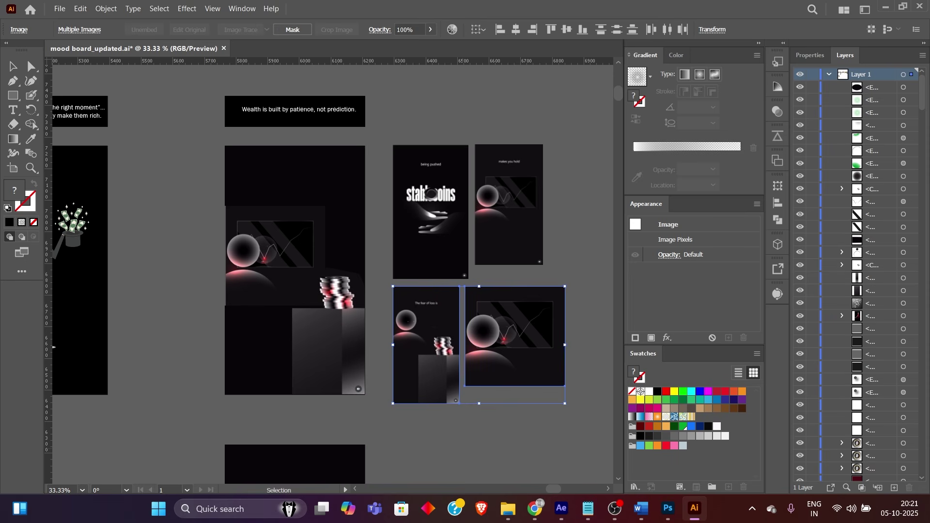
Examine the alternative coin-stack and green-glow versions below the "Wealth is built by patience, not prediction." scene
middle_click(514, 339)
drag(515, 339, 497, 125)
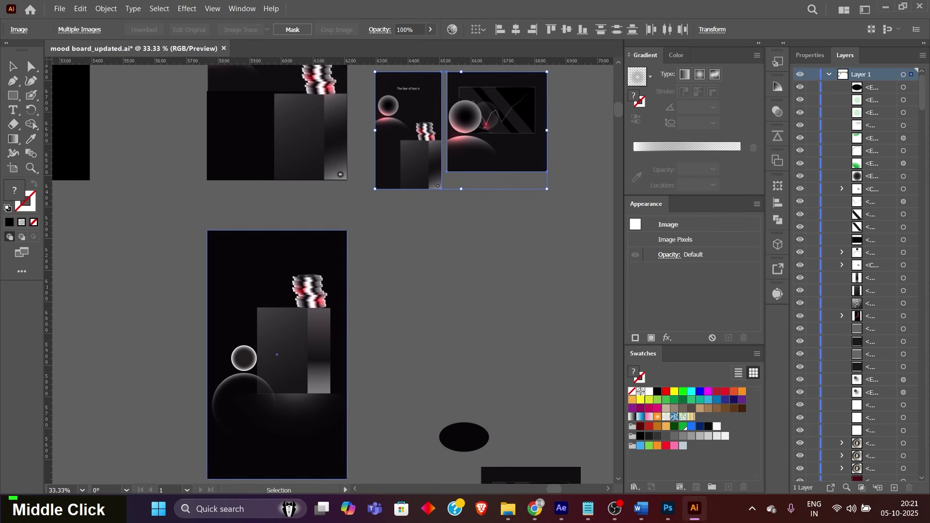
scroll(539, 314, down, 1)
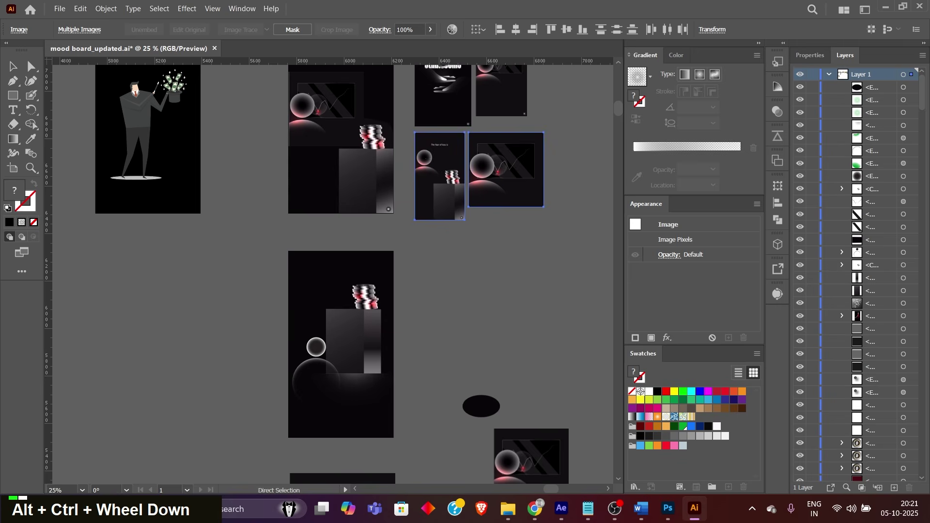
key(space)
drag(539, 314, 529, 84)
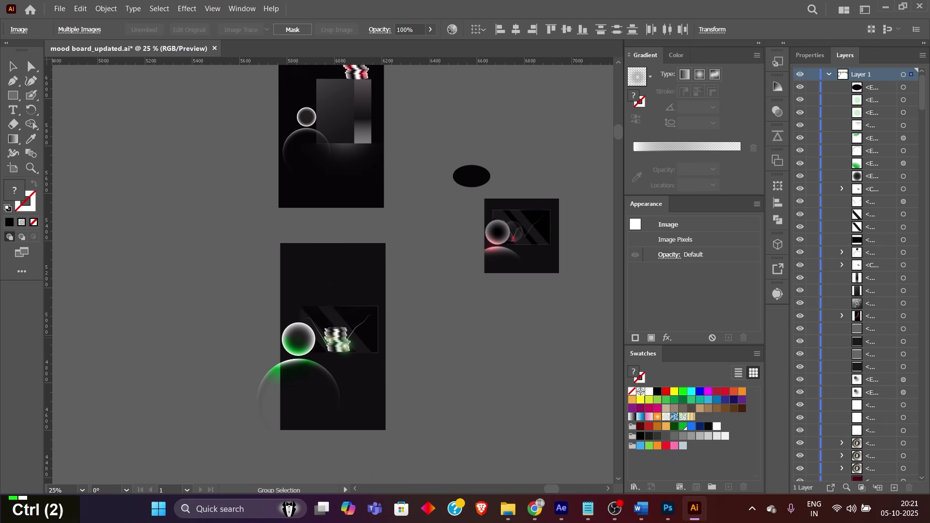
scroll(428, 338, down, 2)
key(space)
drag(428, 338, 360, 458)
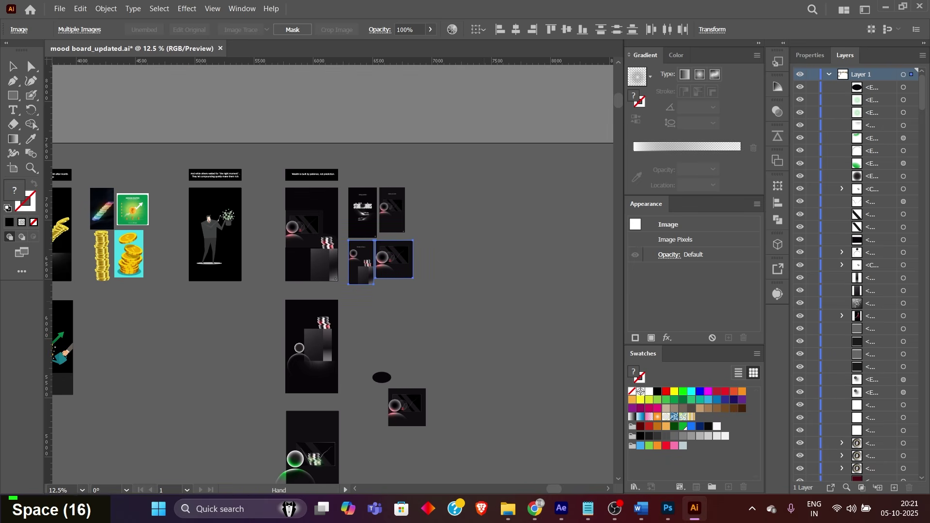
Switch to File Explorer and open the Illustrator file "AE_scene_Artboard copy" from AE_scene_Artboard copy_Folder inside copy_2
click(508, 508)
click(578, 146)
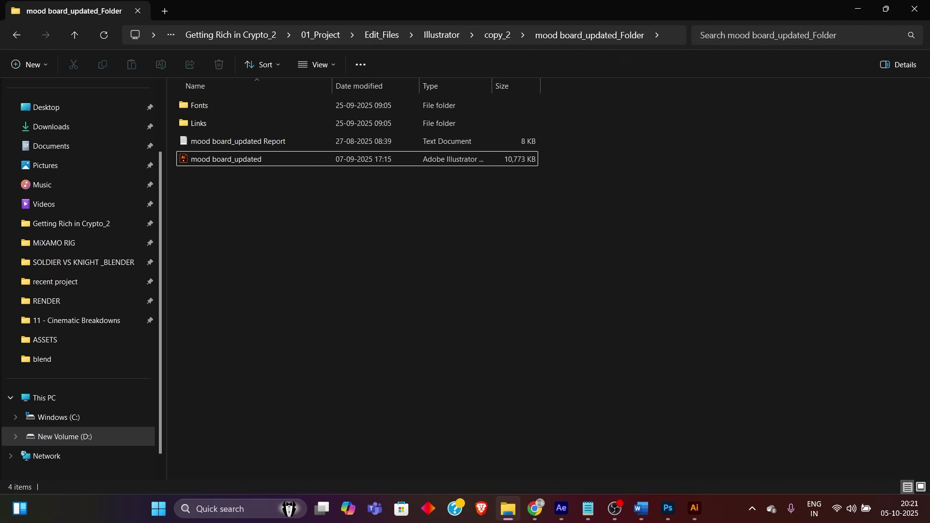
click(497, 35)
double_click(222, 106)
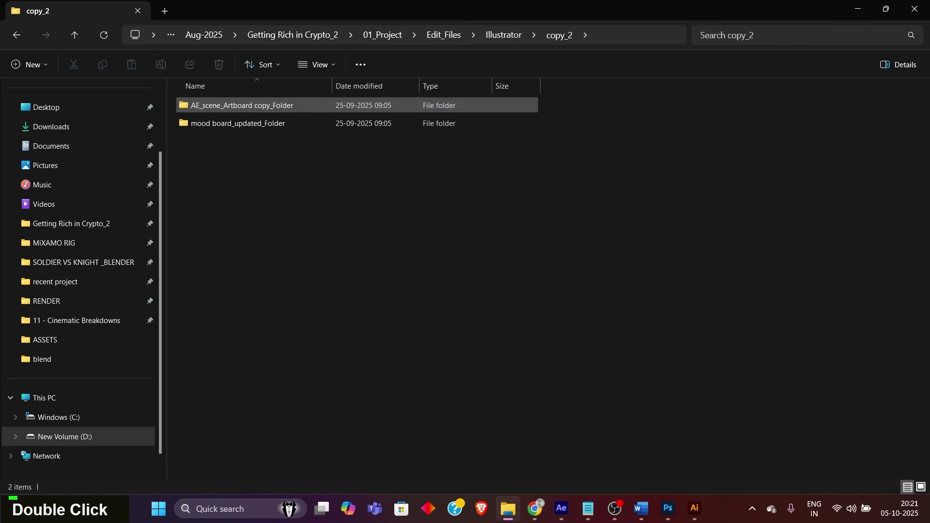
click(230, 159)
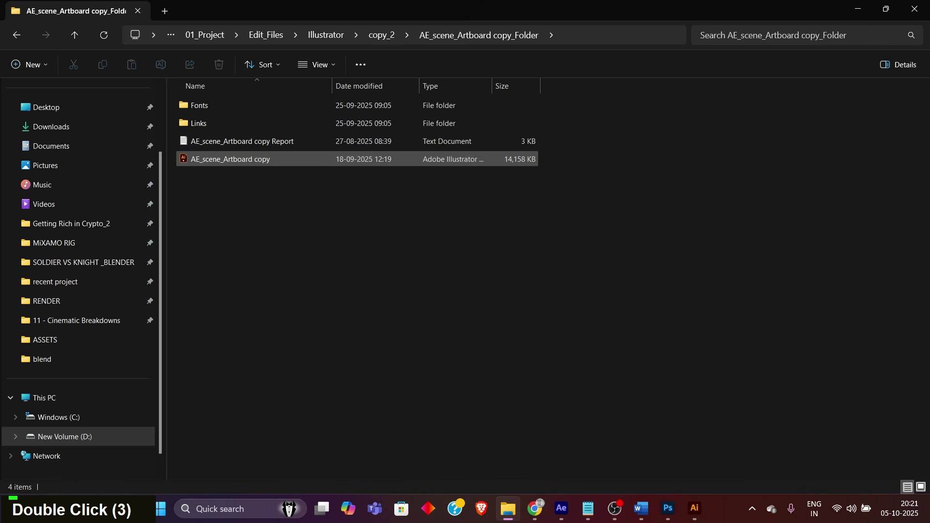
double_click(230, 159)
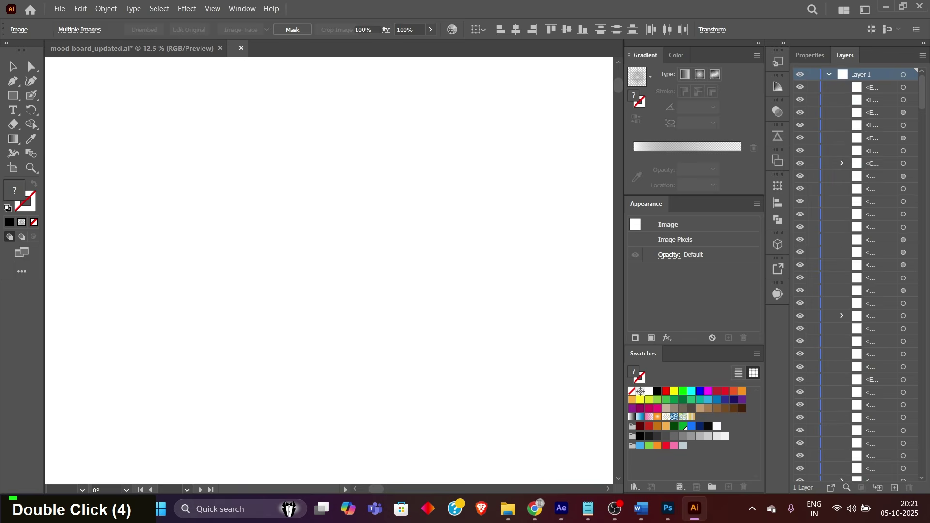
Examine the colour palette block above the first artboard, the coin-stack crowd scene, at close range
key(ctrl)
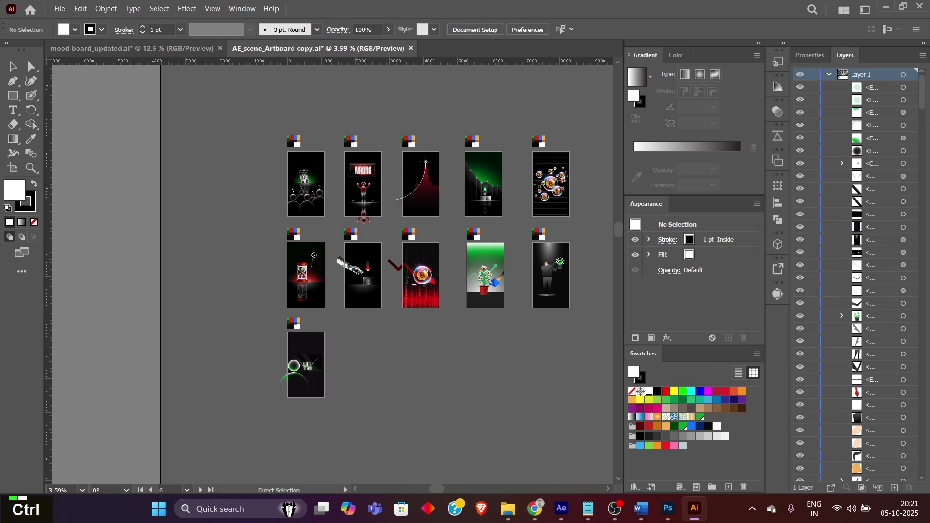
scroll(413, 285, up, 3)
key(space)
drag(413, 285, 497, 350)
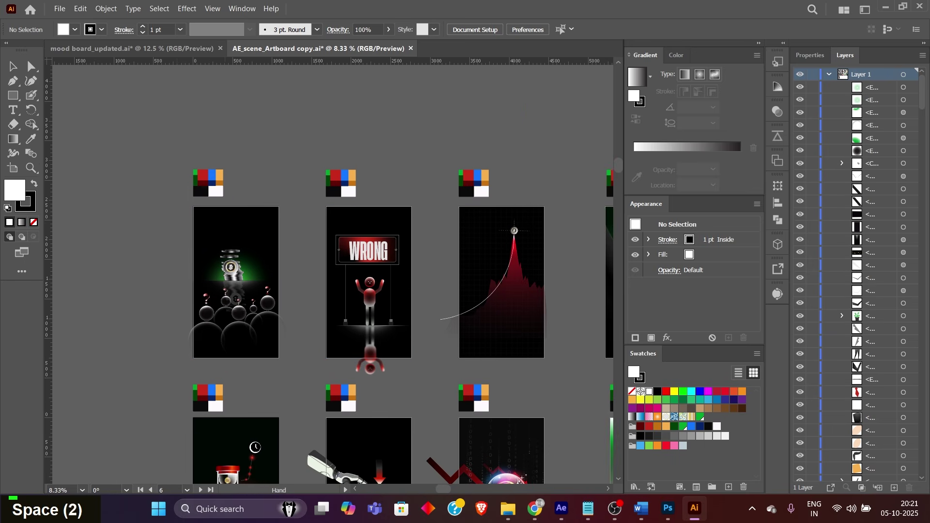
scroll(221, 297, up, 4)
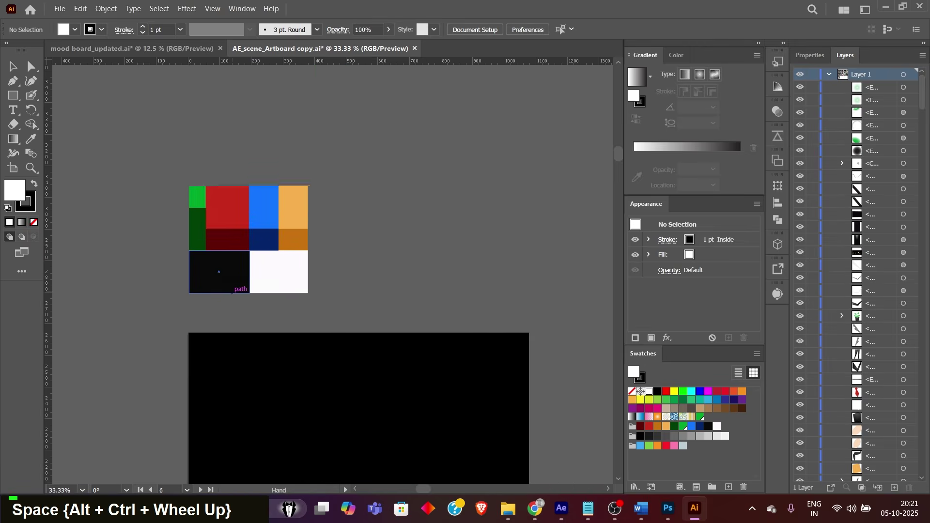
drag(231, 293, 173, 343)
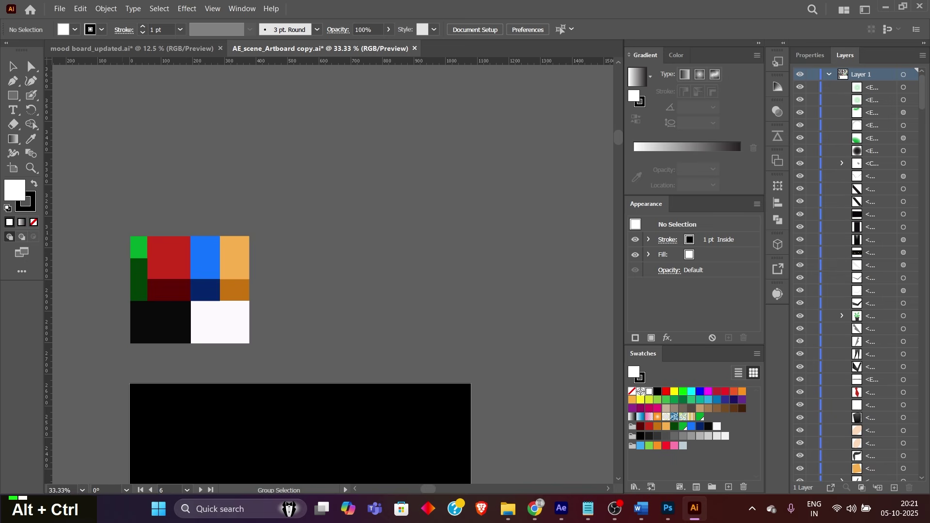
scroll(124, 282, up, 1)
key(space)
drag(123, 282, 186, 301)
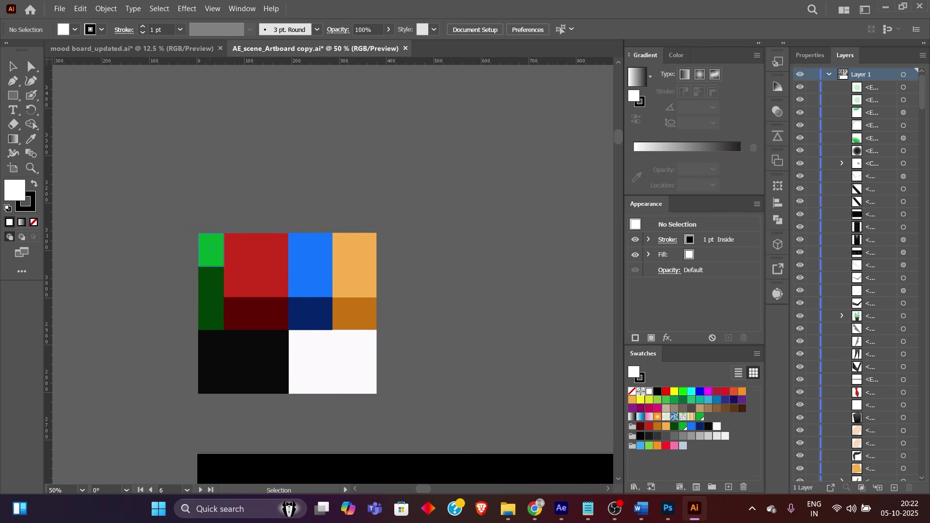
Select the palette's green, red, blue, orange, black and white swatches one by one to inspect their fills
click(210, 250)
double_click(207, 297)
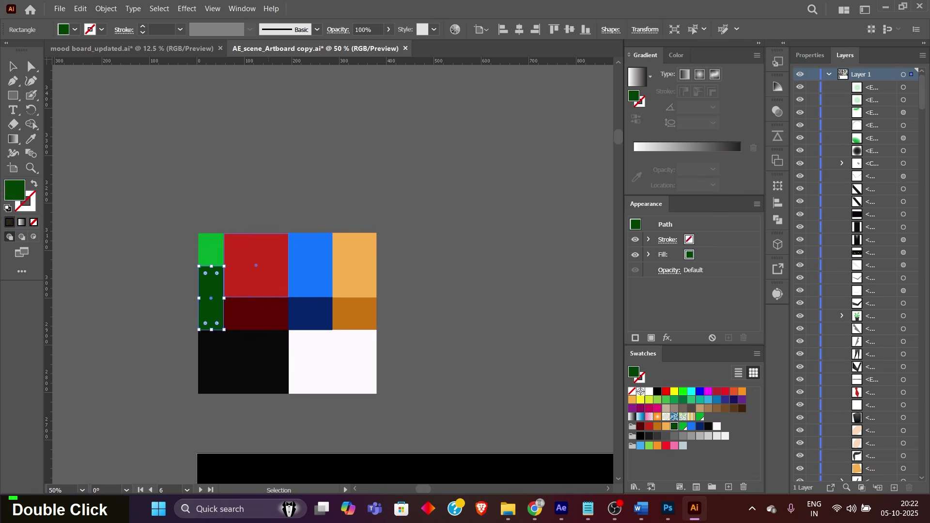
click(256, 313)
click(310, 271)
click(310, 313)
click(354, 272)
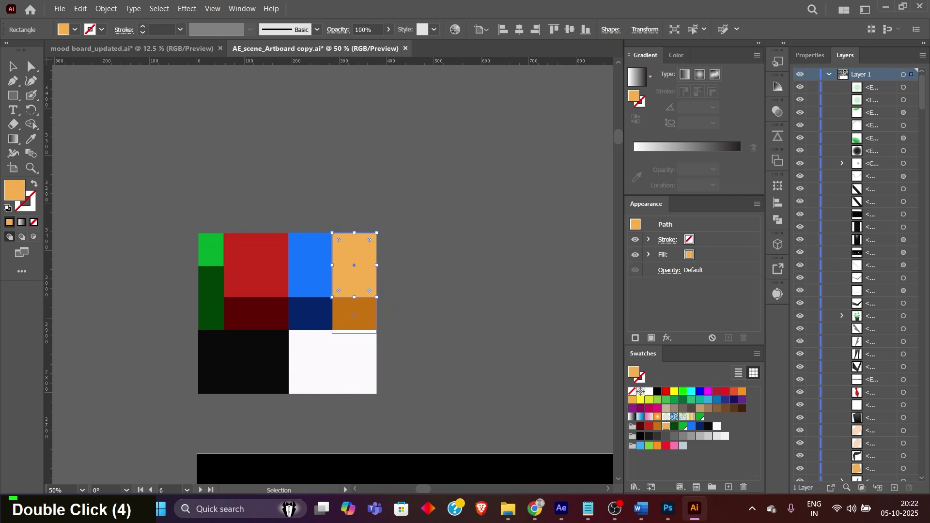
click(354, 314)
click(243, 362)
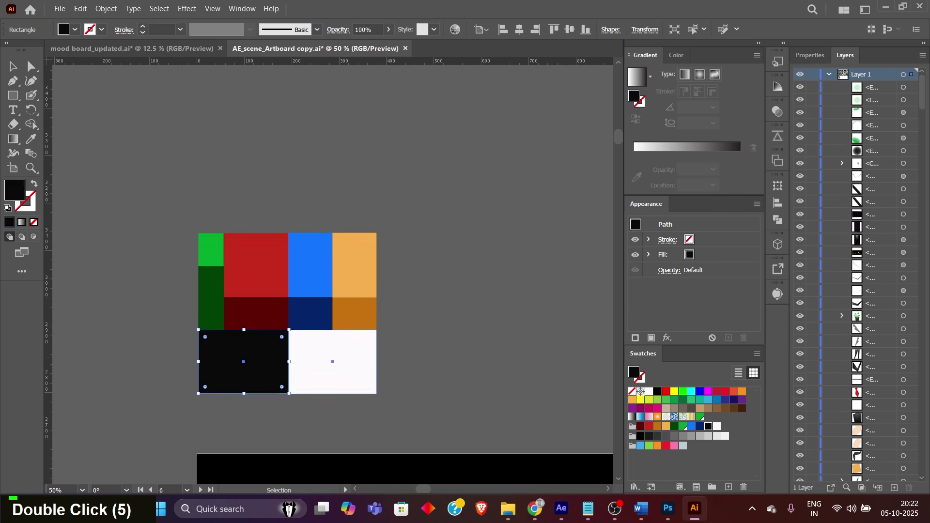
click(333, 361)
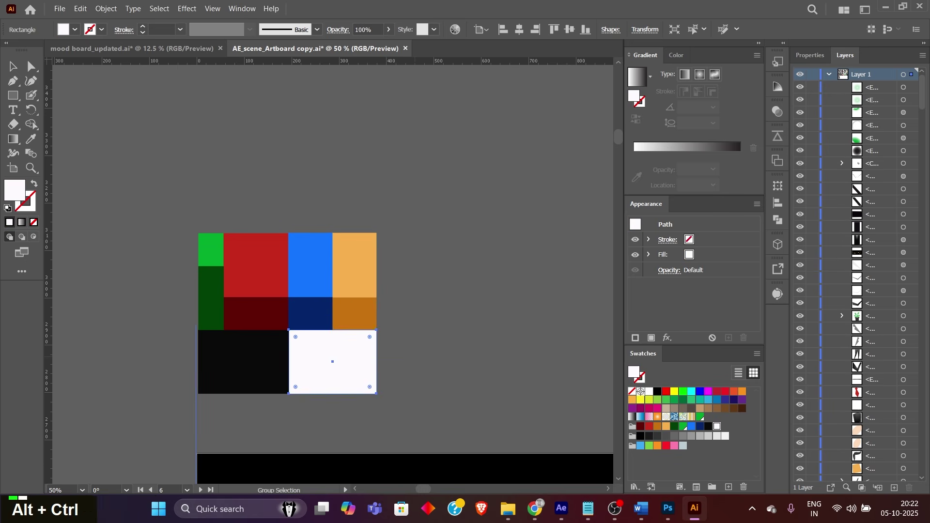
View the coin-stack crowd and "WRONG" artboards together with the colour palettes above them
ctrl+alt+scroll(345, 317, down, 3)
key(space)
drag(345, 317, 276, 125)
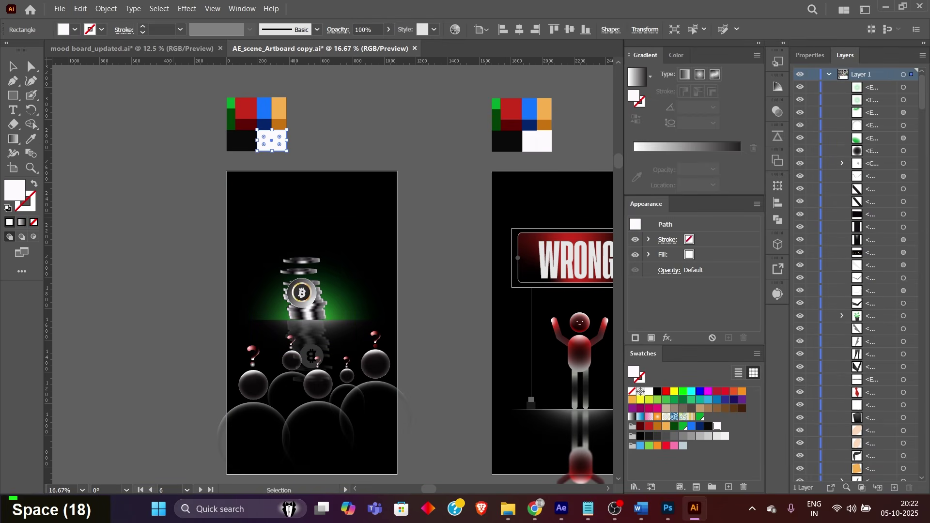
ctrl+alt+scroll(191, 223, down, 1)
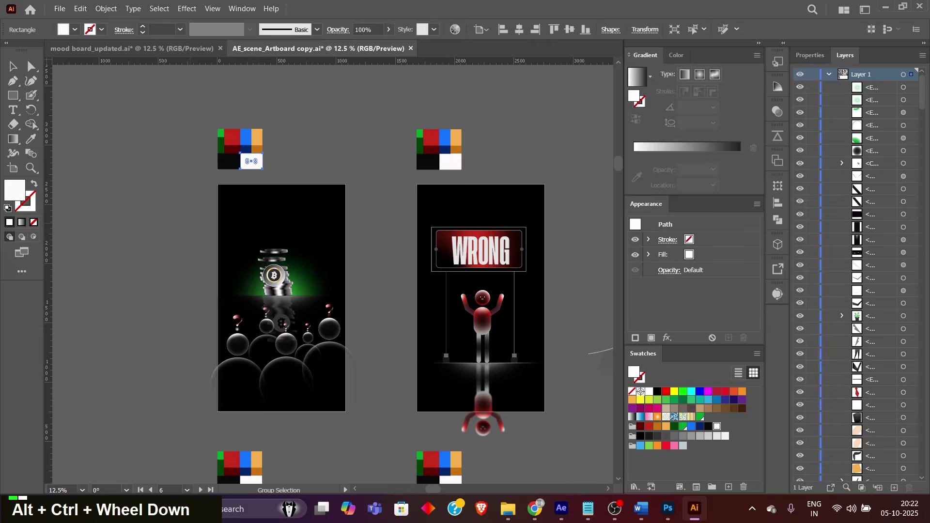
Select the magician scene in the mood board_updated document for comparison, and return to AE_scene_Artboard copy
click(132, 48)
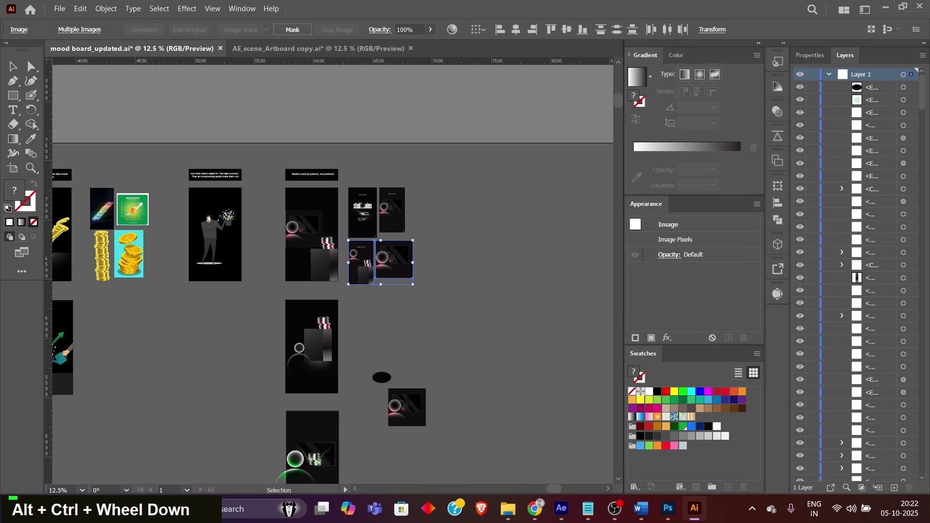
click(171, 120)
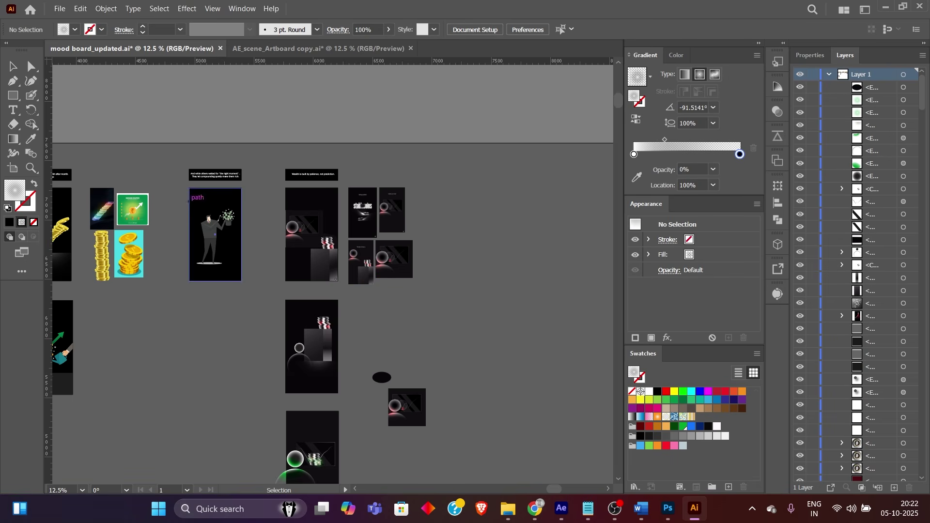
drag(176, 184, 233, 256)
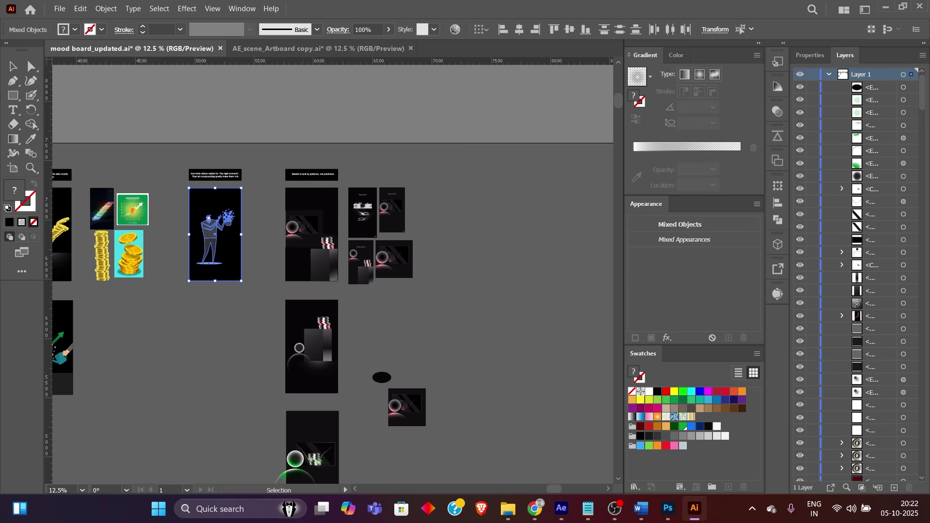
click(318, 48)
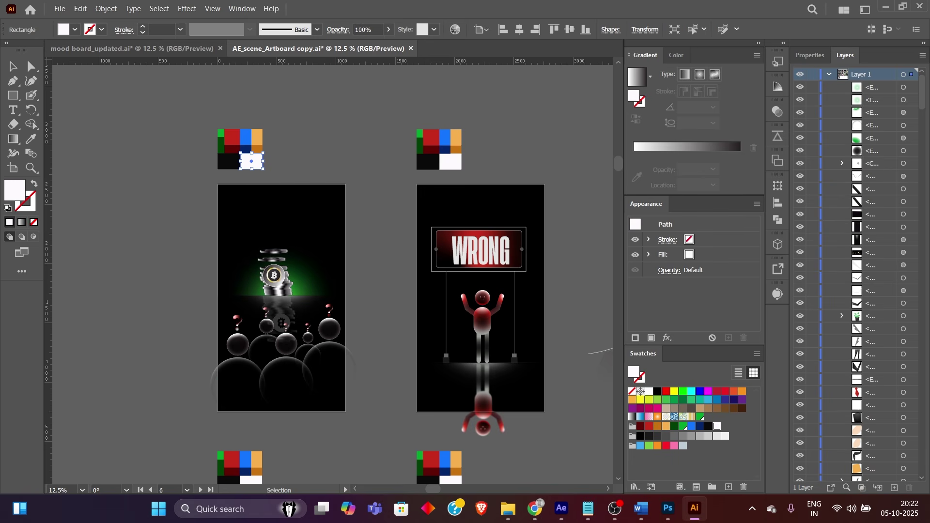
Examine the top row of finished artboards in order, from the coin-stack crowd scene to the Bitcoin bubbles scene
scroll(180, 170, down, 3)
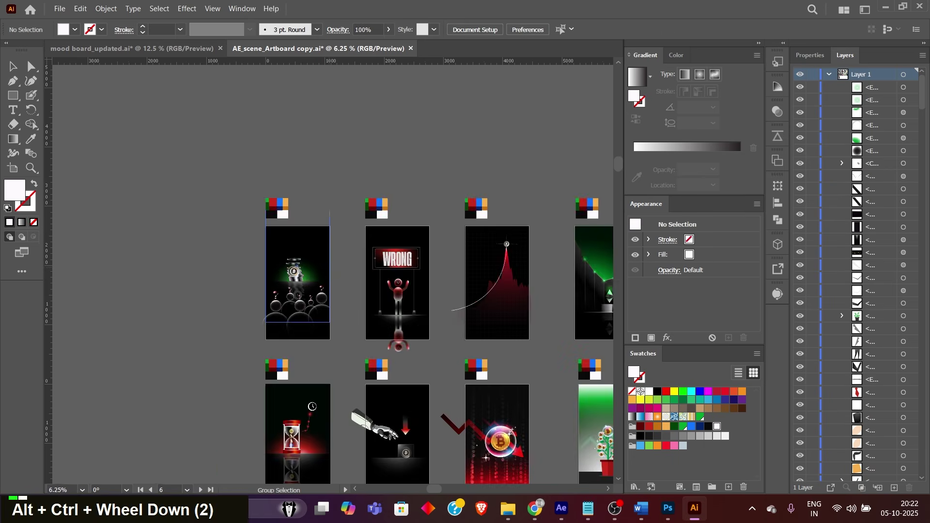
scroll(338, 329, up, 2)
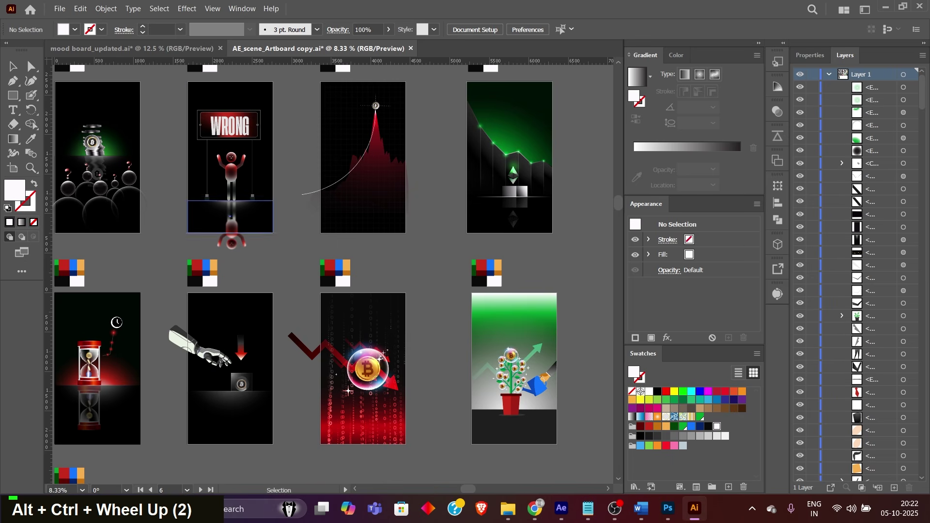
drag(188, 184, 311, 291)
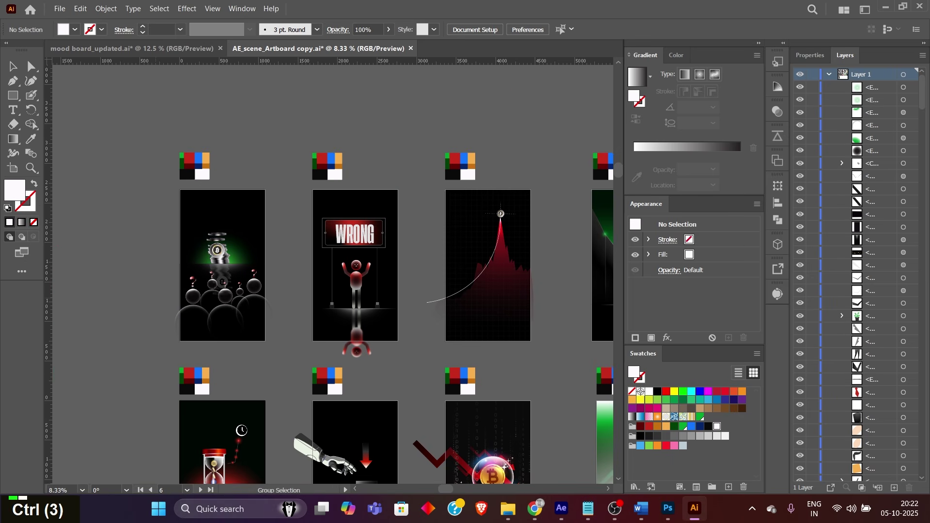
scroll(156, 298, up, 2)
scroll(156, 298, up, 1)
scroll(157, 298, down, 2)
scroll(157, 299, up, 3)
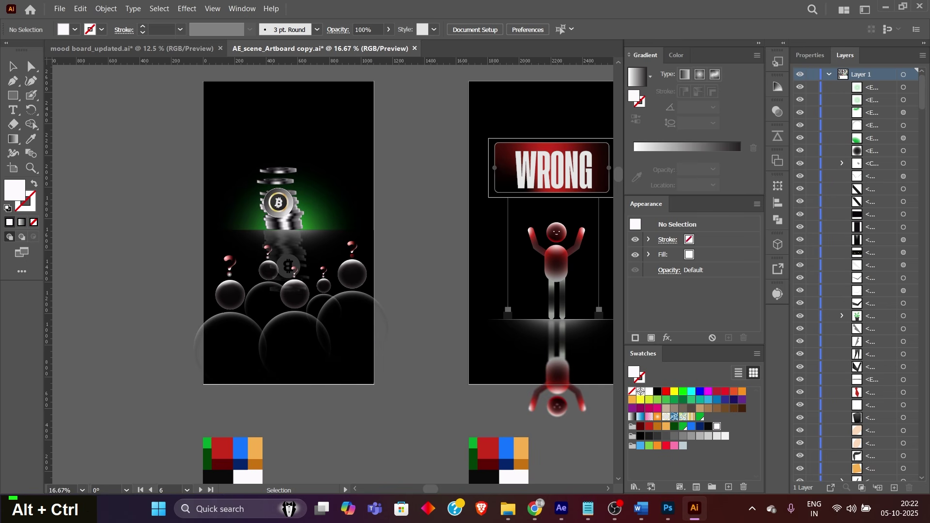
key(space)
drag(599, 309, 212, 364)
drag(509, 320, 236, 315)
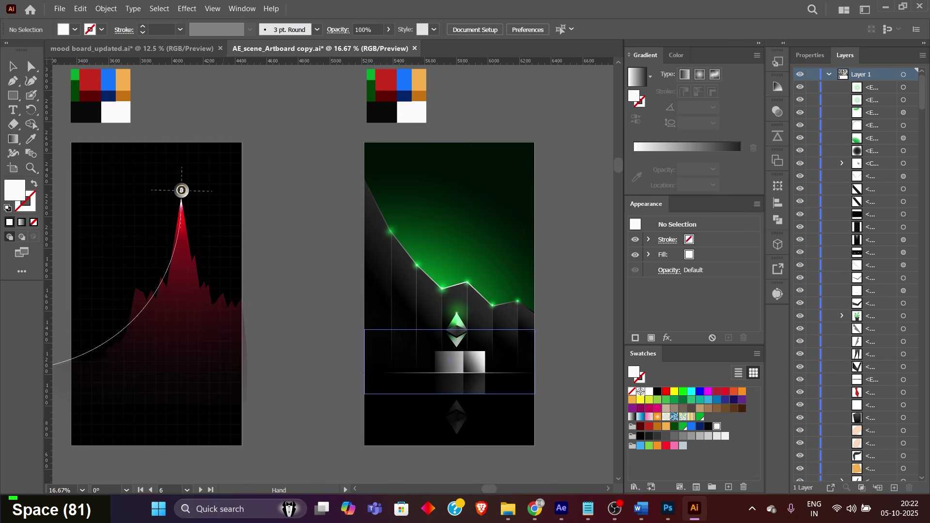
drag(500, 314, 238, 310)
drag(502, 271, 339, 291)
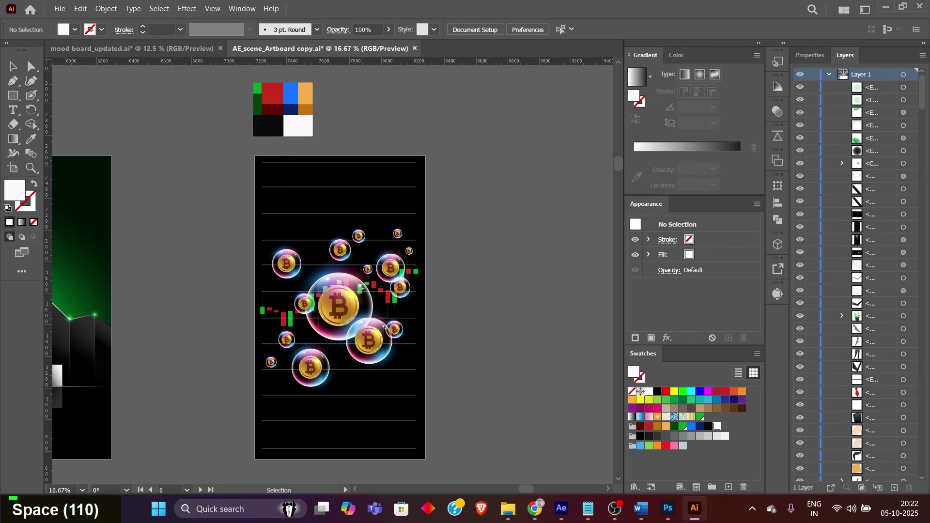
Compare the Bitcoin bubbles artboard with its candlestick-and-coin draft in mood board_updated, and return to the finished artboards
click(131, 48)
drag(310, 291, 736, 326)
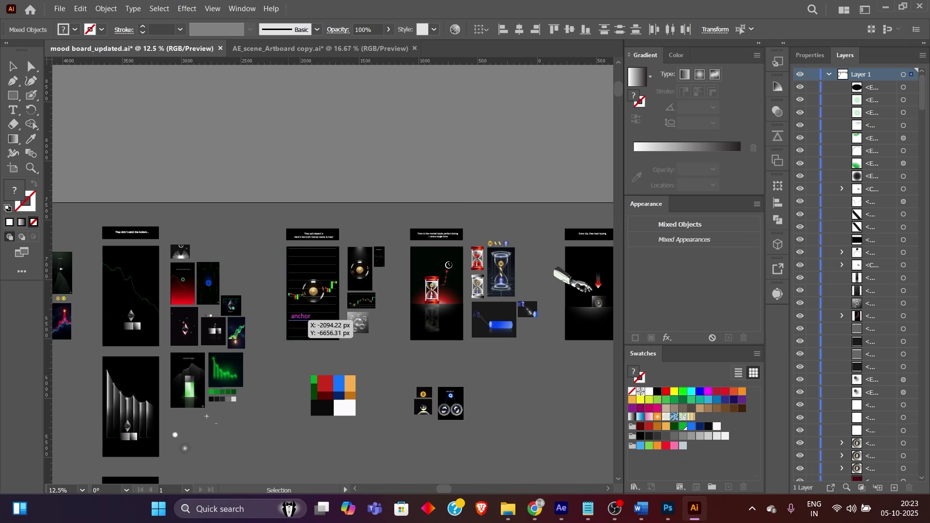
key(ctrl+Tab)
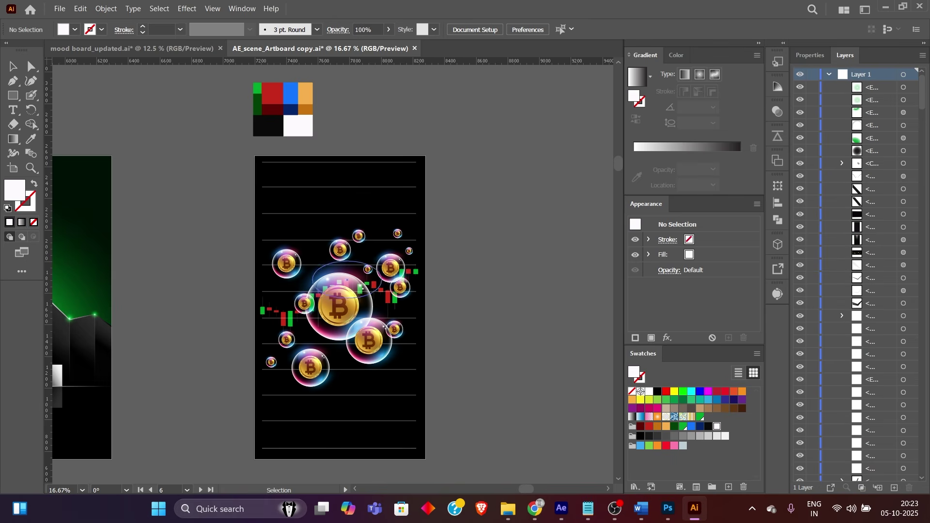
scroll(400, 235, down, 2)
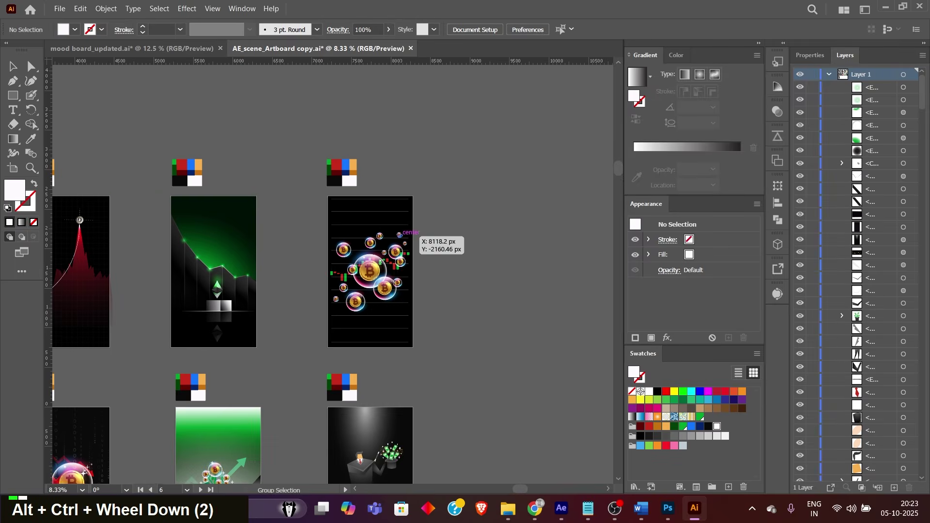
Examine the second row of finished artboards, from the hourglass to the magician, and the single coin-and-sphere artboard beneath it
drag(400, 235, 452, 131)
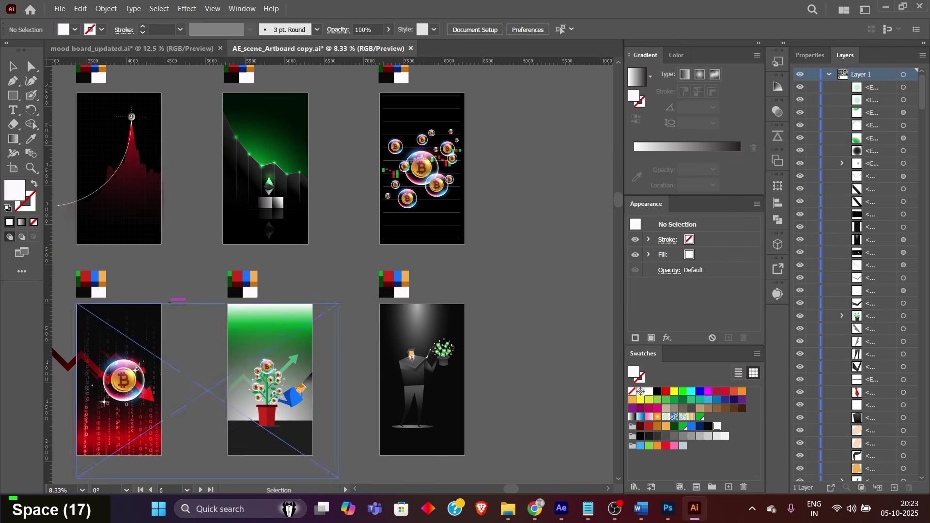
drag(291, 242, 634, 215)
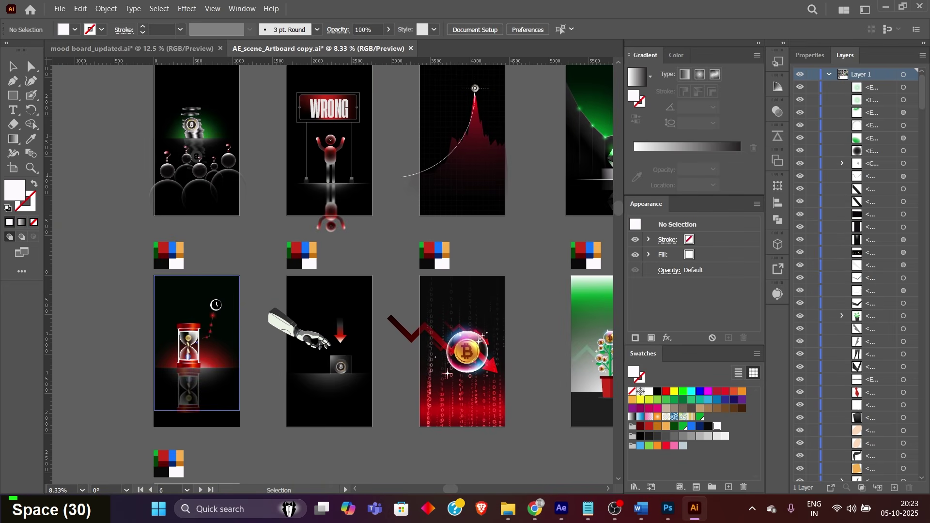
drag(288, 332, 176, 310)
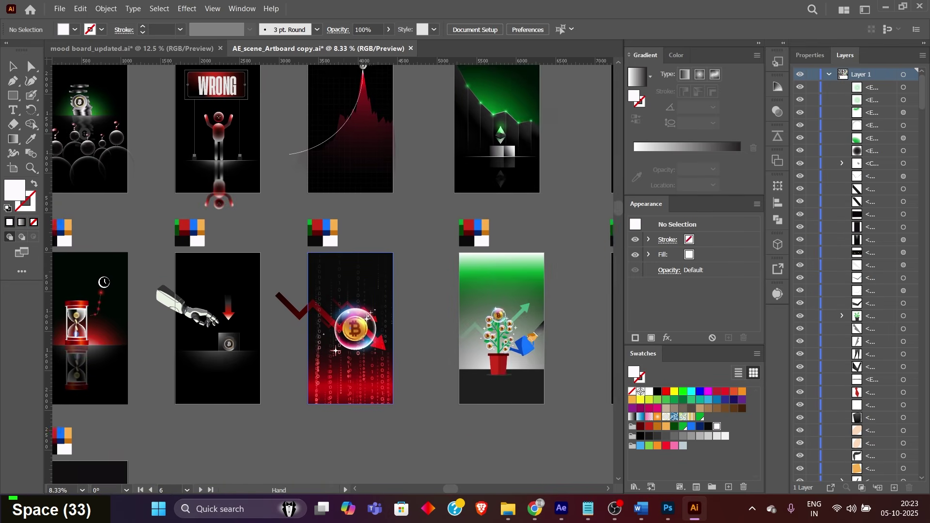
drag(436, 315, 179, 303)
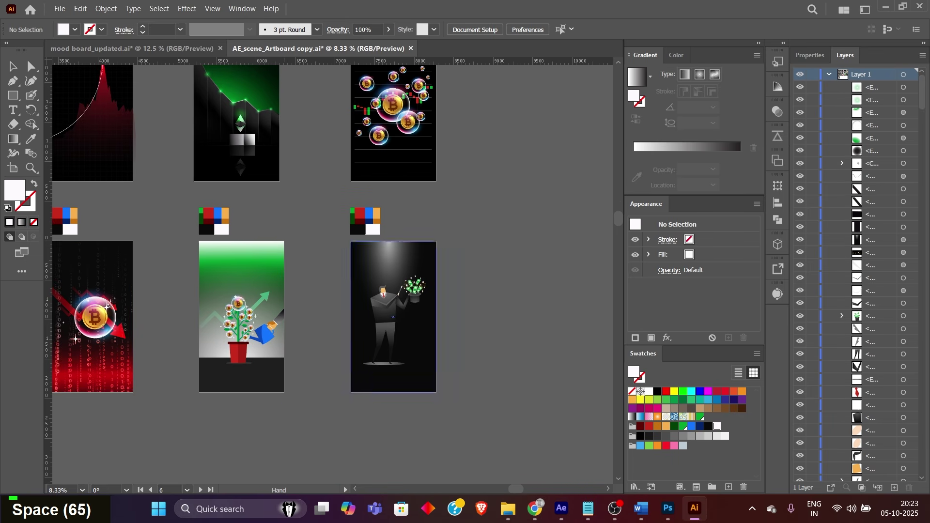
drag(239, 339, 612, 156)
drag(311, 31, 309, 59)
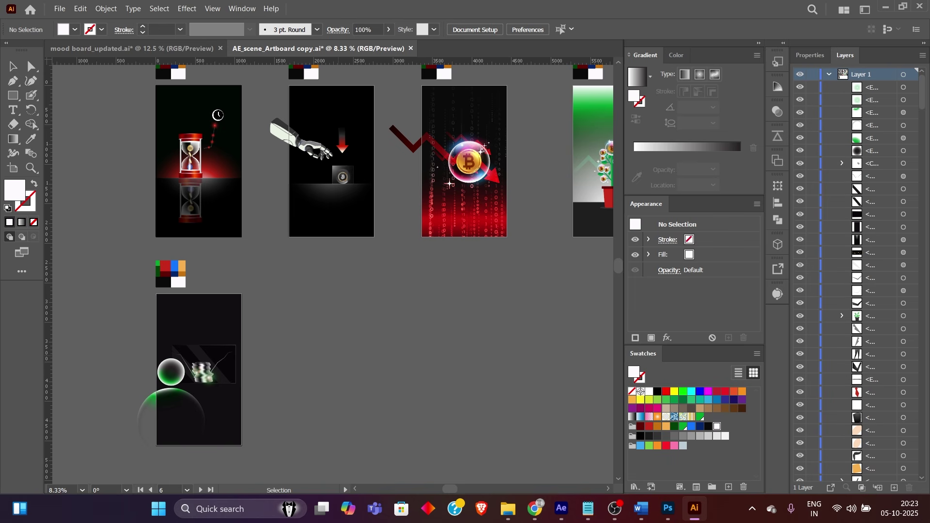
drag(309, 59, 4, 356)
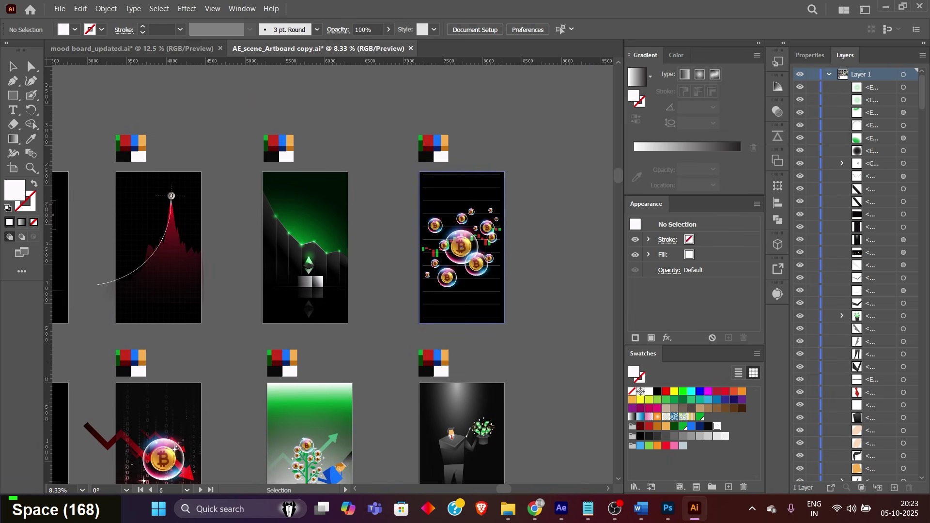
Review the two main rows of finished artboards once more and bring the whole set with its colour palettes into one overview
drag(506, 244, 534, 216)
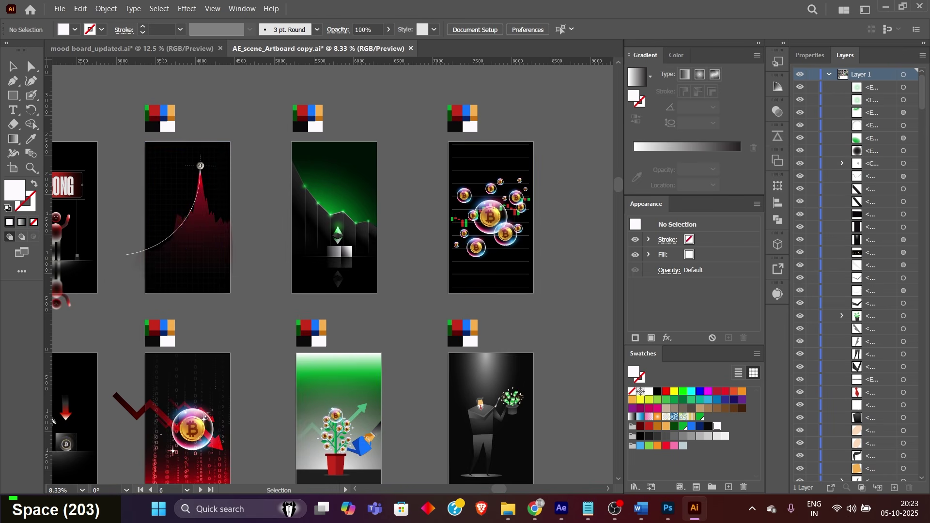
drag(272, 252, 620, 248)
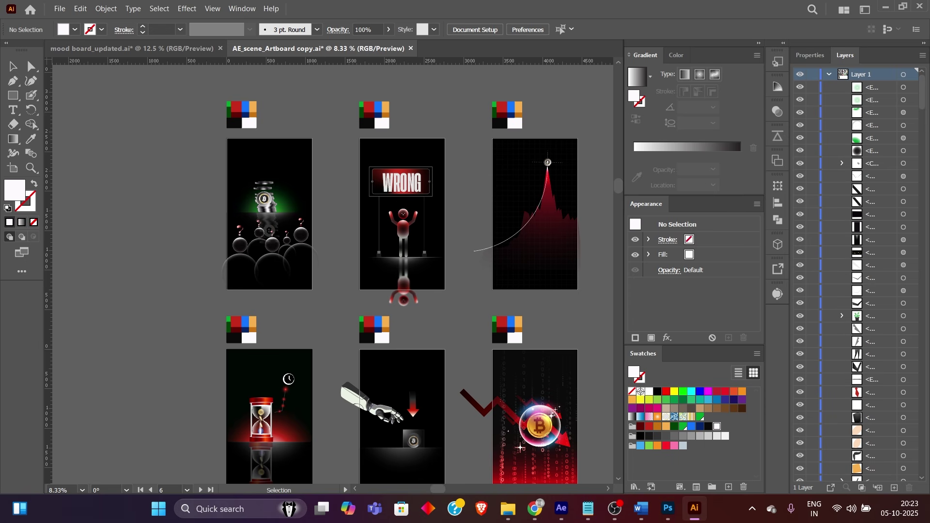
key(space)
drag(436, 290, 296, 199)
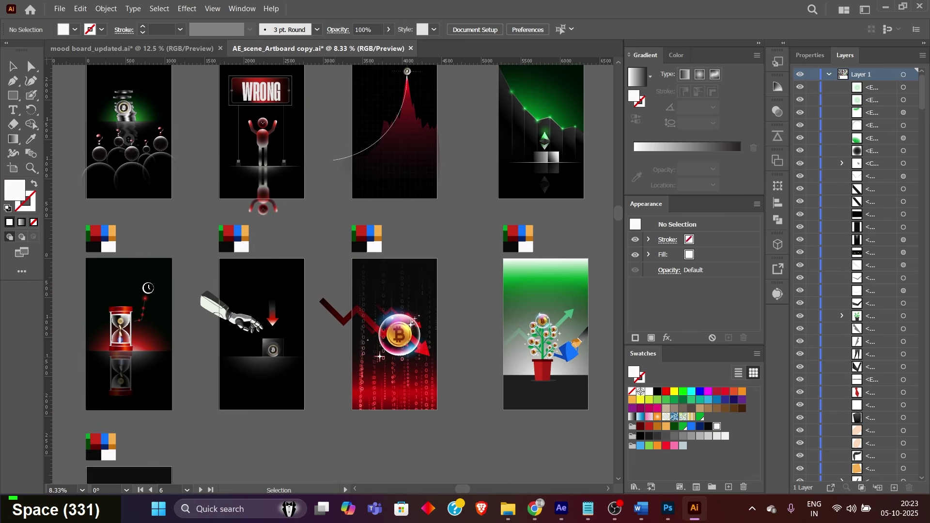
scroll(338, 67, down, 1)
scroll(339, 67, up, 1)
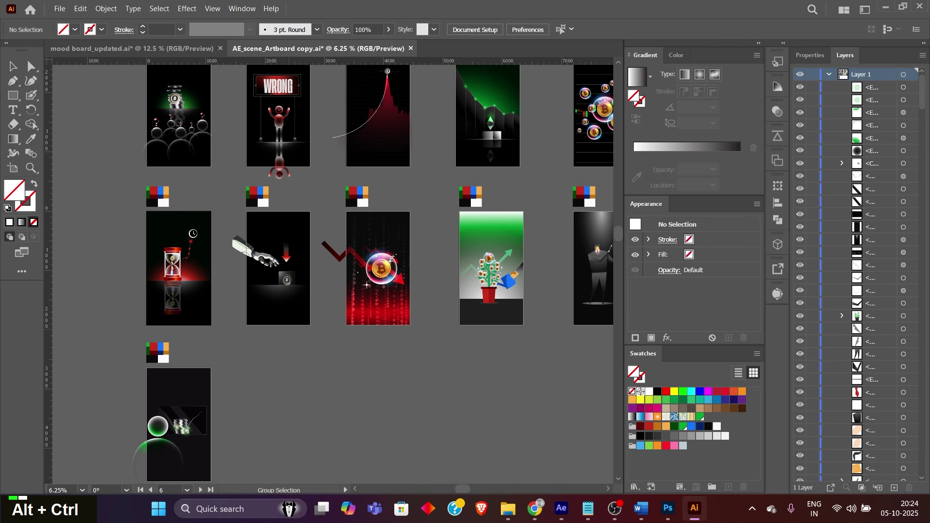
scroll(284, 329, down, 1)
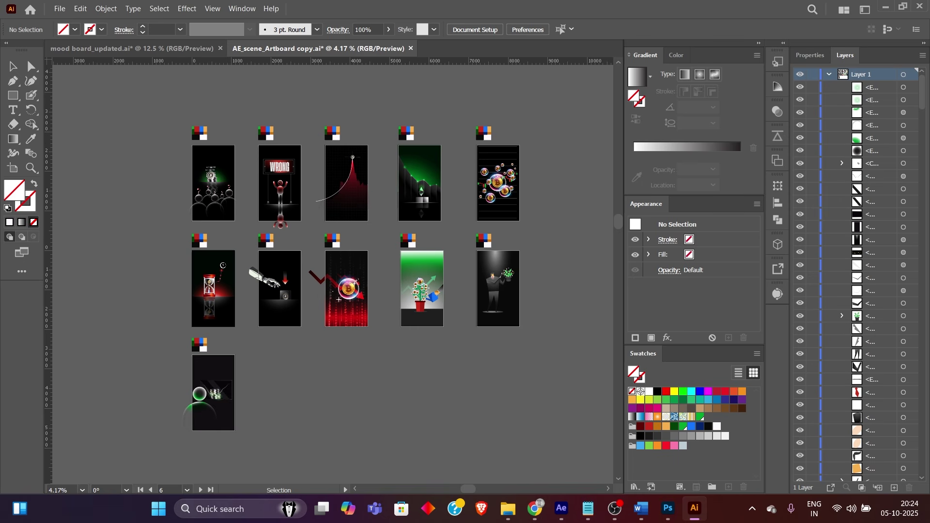
Switch to the workflow checklist in Notepad and highlight its "FOLDER STRUCTURE" entry
key(alt+Tab)
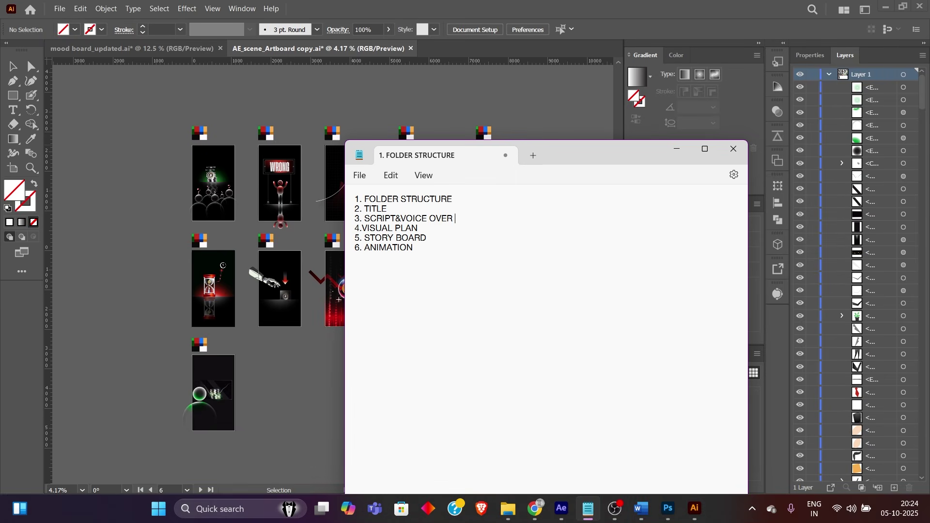
key(Up)
key(Up)
key(shift+Left)
key(shift+Left)
key(shift+Left)
key(shift+Left)
key(shift+Left)
key(shift+Left)
key(shift+Left)
key(shift+Left)
key(shift+Left)
key(shift+Left)
key(shift+Left)
key(shift+Left)
key(shift+Left)
key(shift+Left)
key(shift+Left)
key(shift+Left)
key(shift+Left)
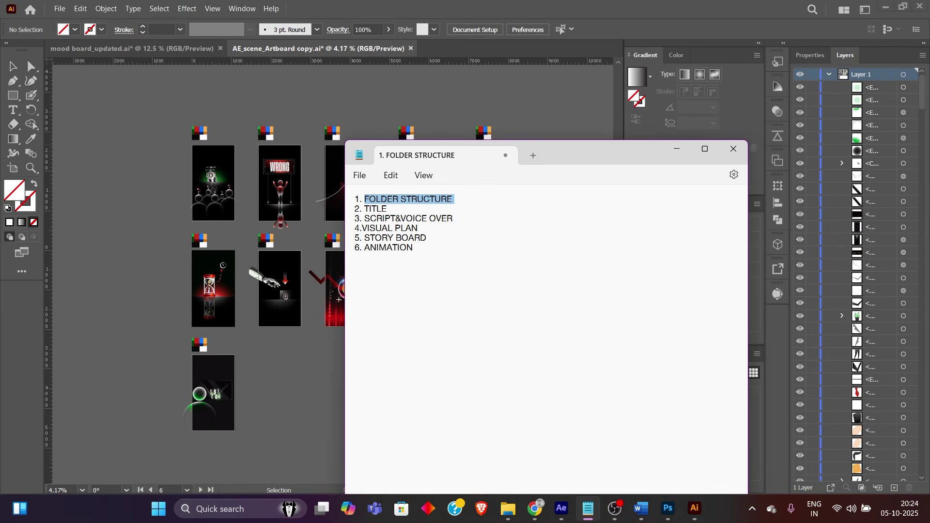
key(Right)
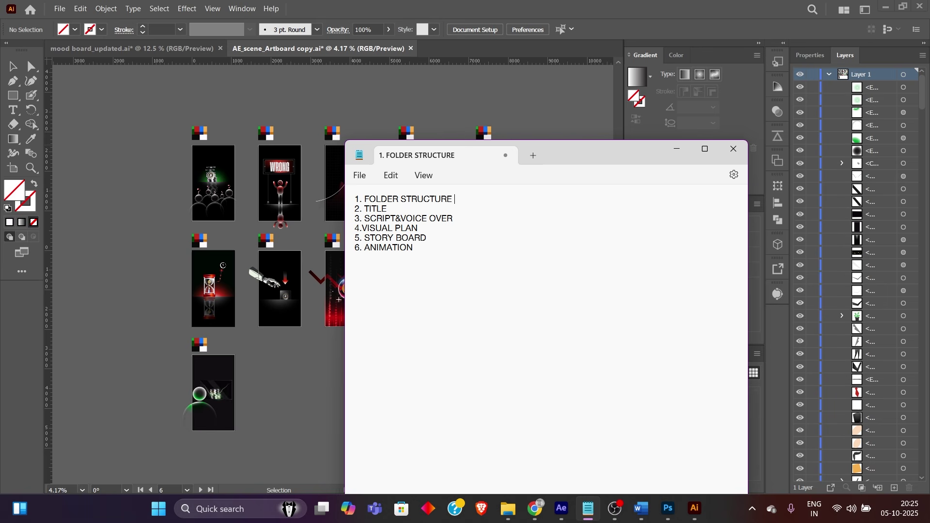
Highlight the folder structure entry a second time, and place the text cursor after "ANIMATION"
key(shift+Left)
key(shift+Left)
key(shift+Left)
key(shift+Left)
key(shift+Left)
key(shift+Left)
key(shift+Left)
key(shift+Left)
key(shift+Left)
key(shift+Left)
key(shift+Left)
key(shift+Left)
key(shift+Left)
key(shift+Left)
key(shift+Left)
key(shift+Left)
key(shift+Left)
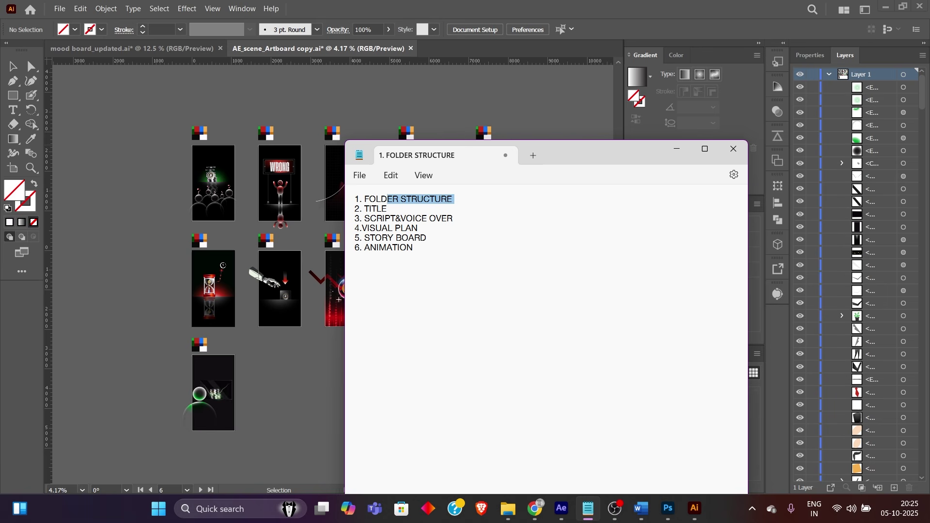
click(415, 247)
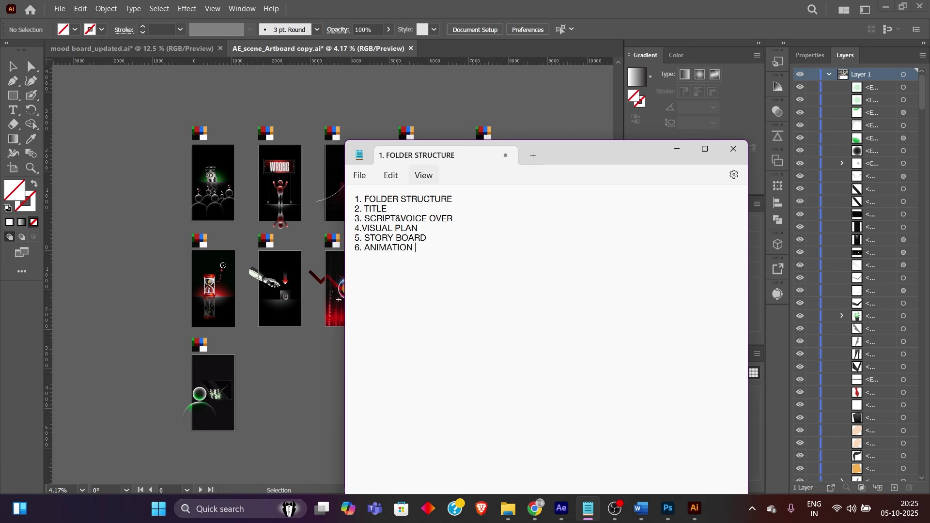
Highlight the "TITLE" and "SCRIPT&VOICE OVER" entries in turn, and return the text cursor to the end of "ANIMATION"
drag(389, 208, 372, 209)
click(455, 218)
key(shift+Left)
key(shift+Left)
key(shift+Left)
key(shift+Left)
key(shift+Left)
key(shift+Left)
key(shift+Left)
key(shift+Left)
key(shift+Left)
key(shift+Left)
key(shift+Left)
click(415, 247)
Switch to the After Effects project, preview the opening of Main_comp, and open its SCENE_1 pre-composition
click(561, 508)
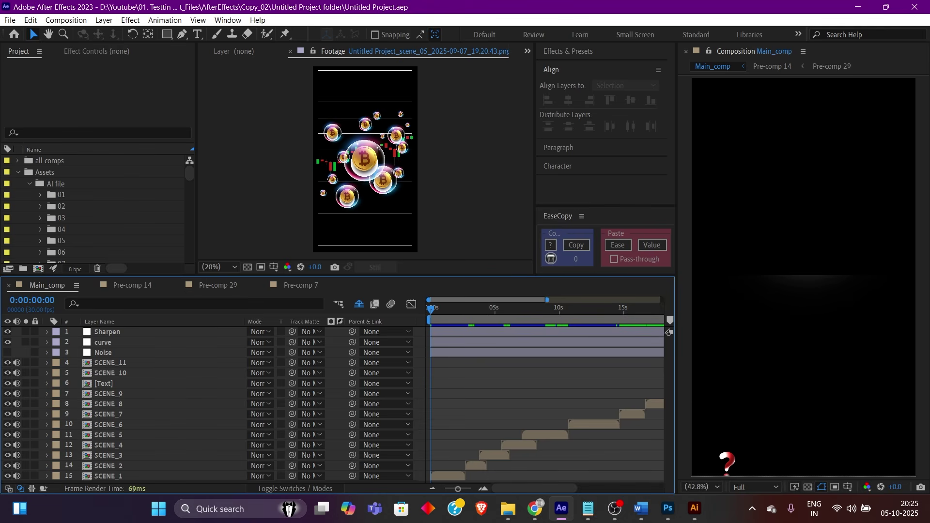
key(space)
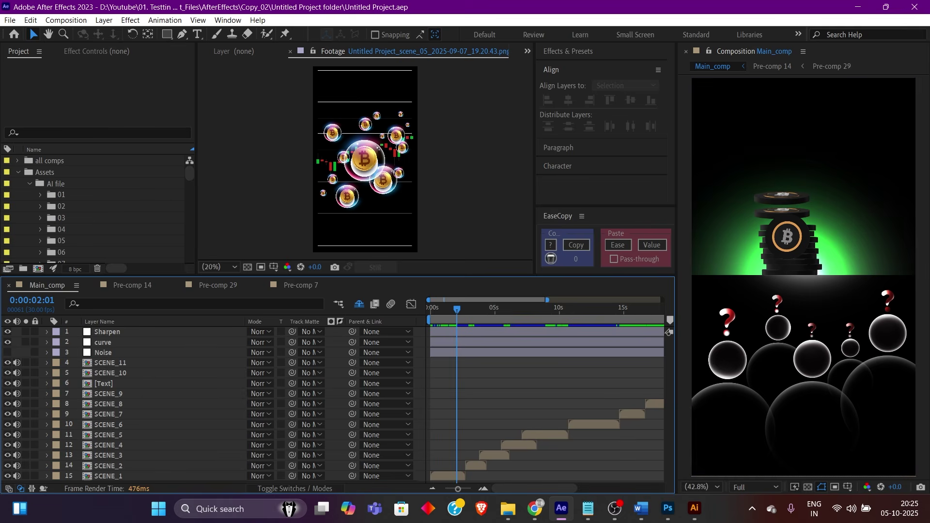
double_click(108, 476)
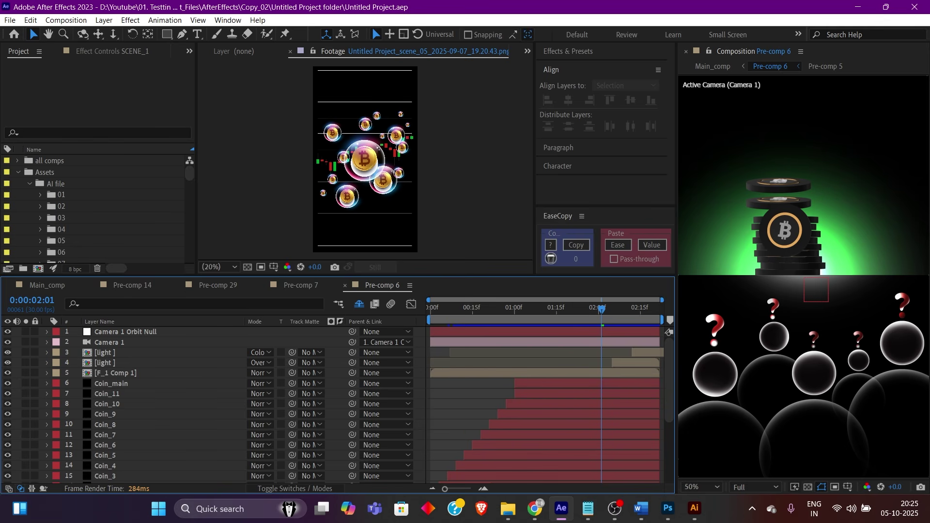
Inspect the layer stack of the SCENE_1 pre-composition and the Element effect applied to the Coin_1 layer
scroll(335, 402, down, 3)
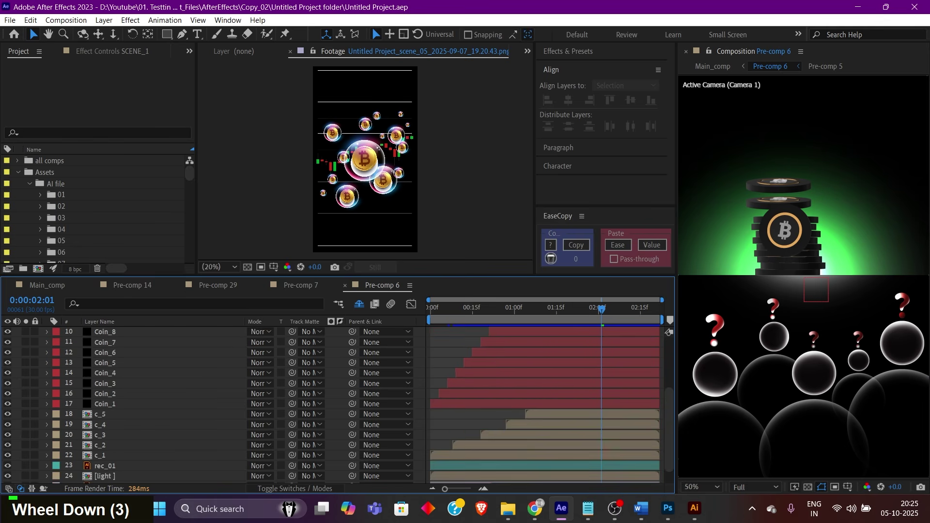
scroll(334, 402, down, 4)
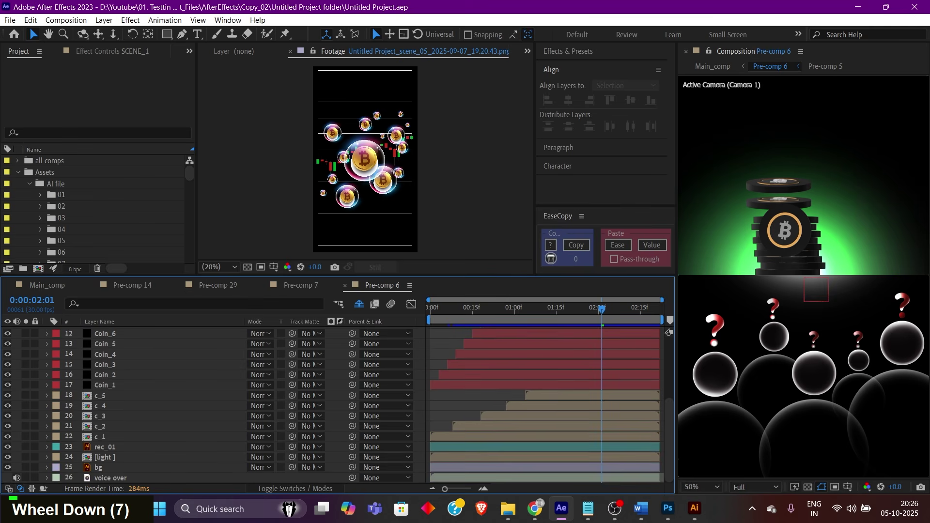
scroll(334, 402, up, 1)
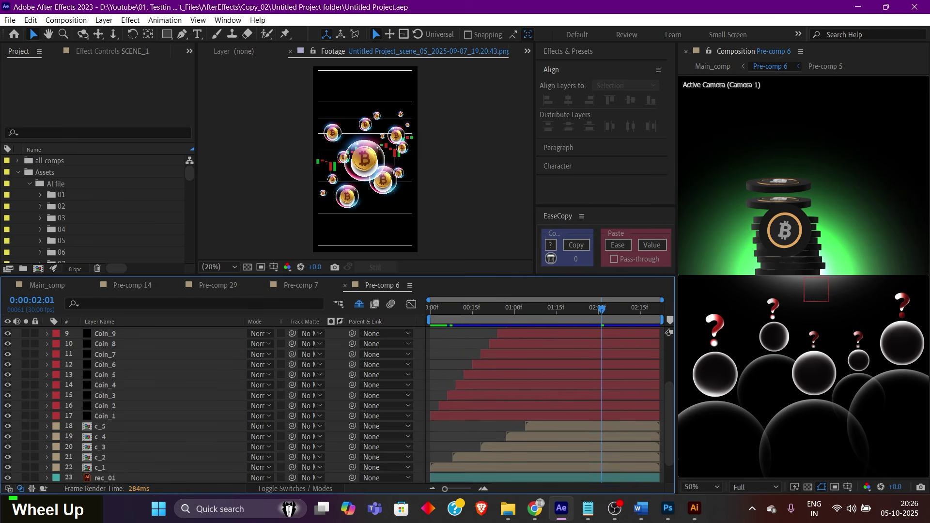
click(105, 416)
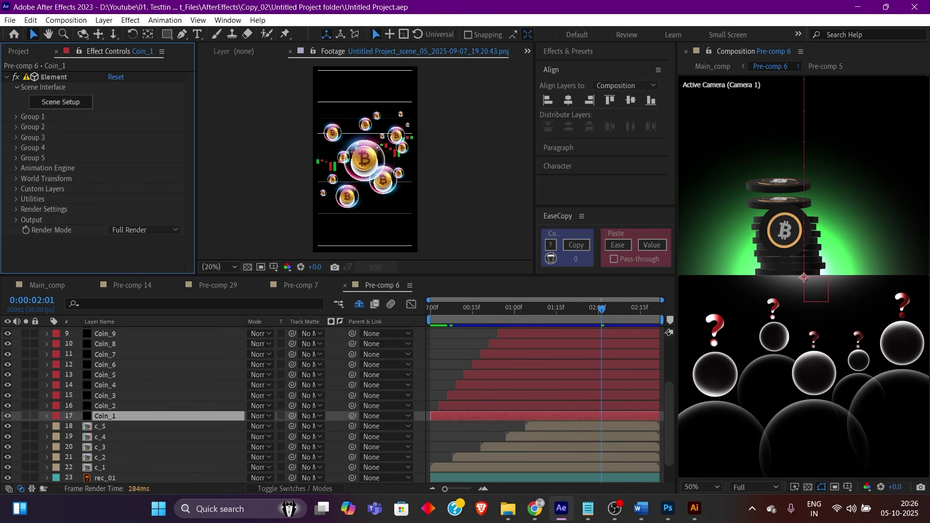
scroll(214, 407, up, 6)
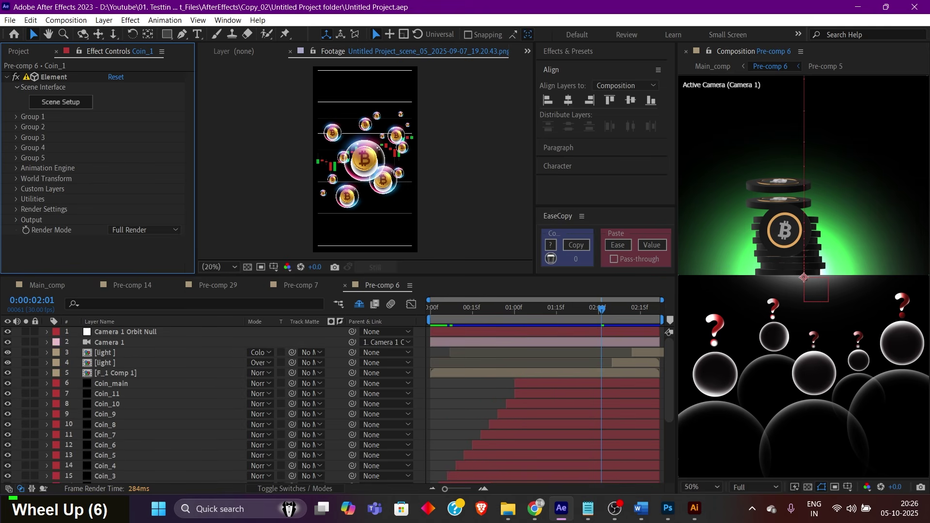
Deselect the Coin_1 layer and preview the closing camera move and light transition of the coin-stack scene
click(455, 414)
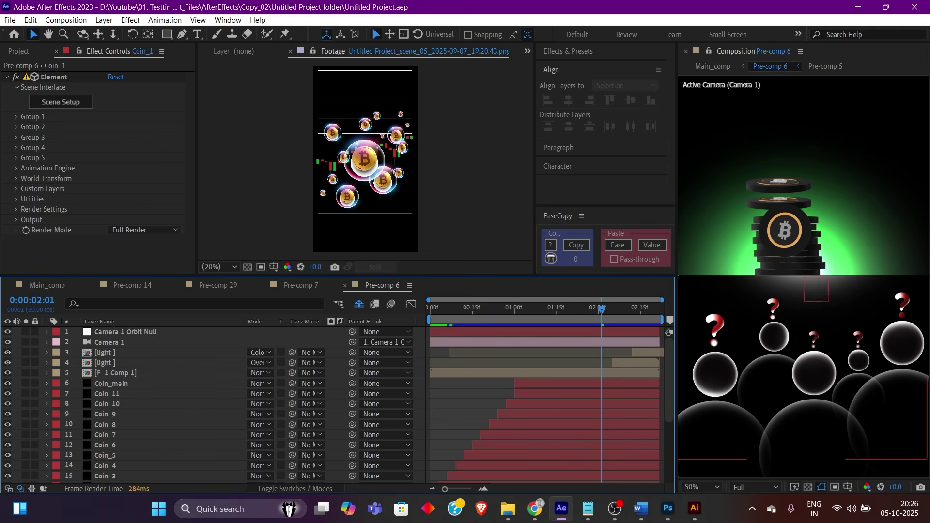
key(space)
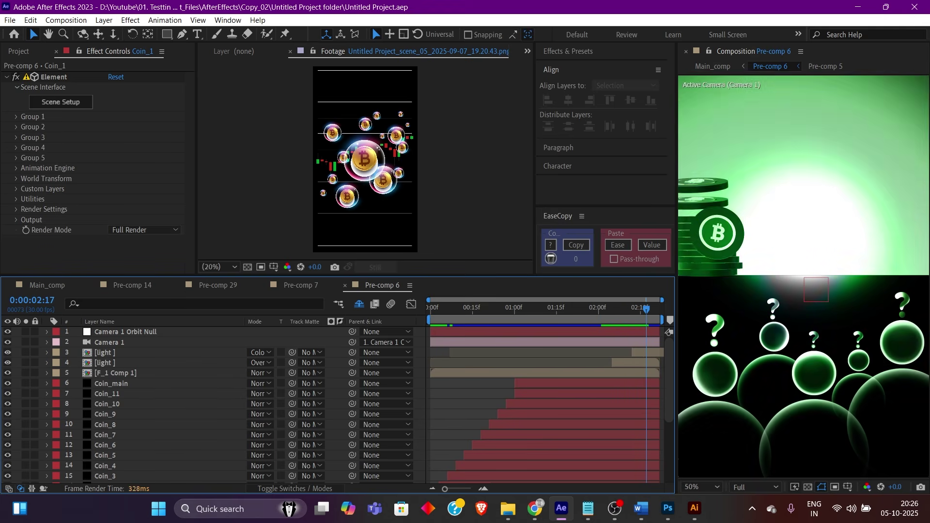
key(space)
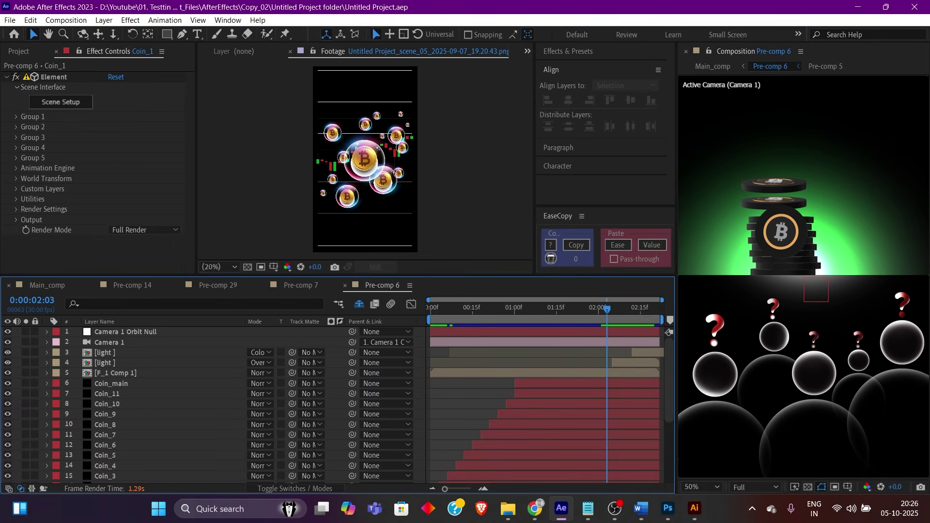
Return to Main_comp and preview the following scenes up to the robot-hand scene at 0:00:15:20
click(47, 285)
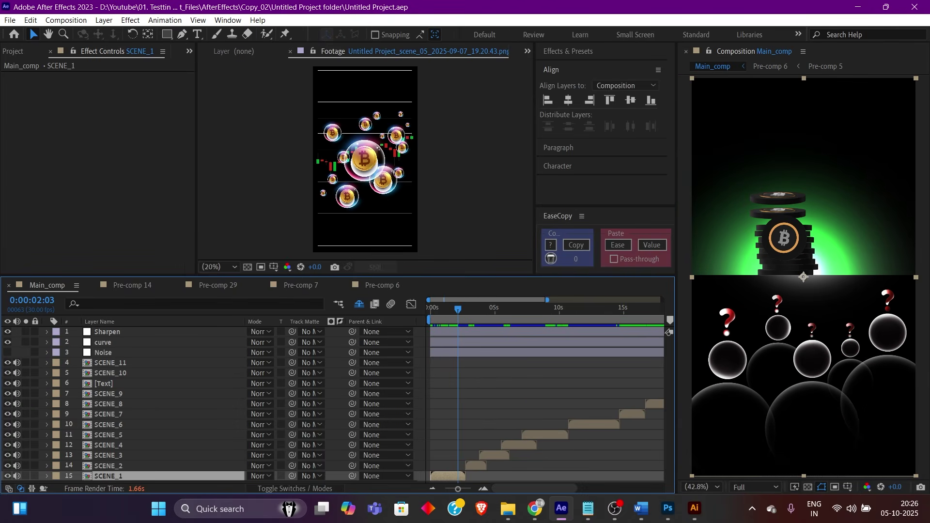
key(space)
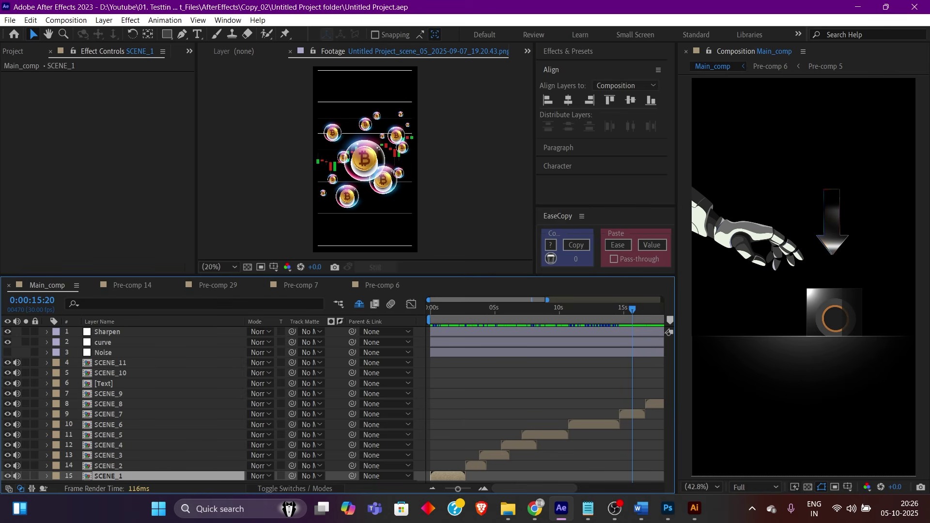
key(space)
Look over the later scene layers in the Main_comp timeline and bring its entire duration into view
key(space)
key(space)
key(space)
key(space)
key(space)
key(space)
key(space)
key(space)
key(space)
key(space)
key(space)
key(space)
key(space)
key(space)
key(space)
key(space)
key(space)
key(space)
key(space)
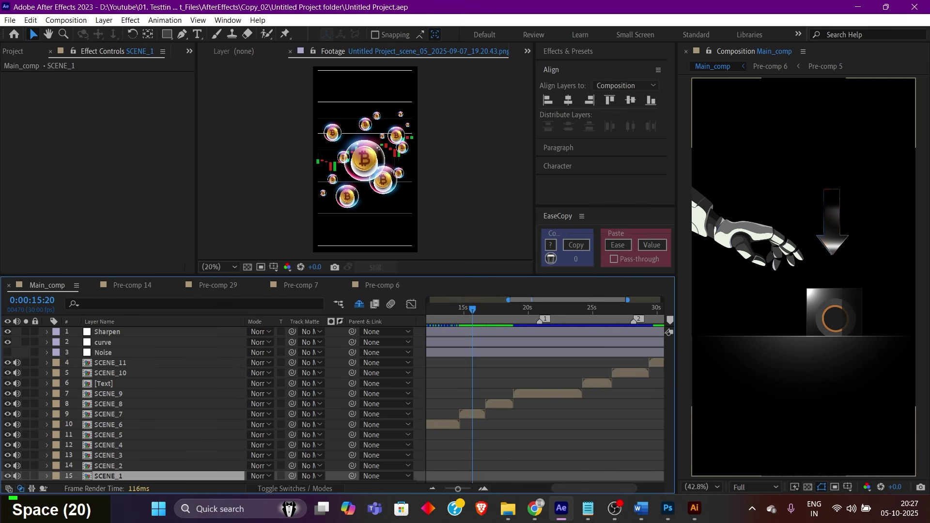
alt+scroll(544, 387, down, 3)
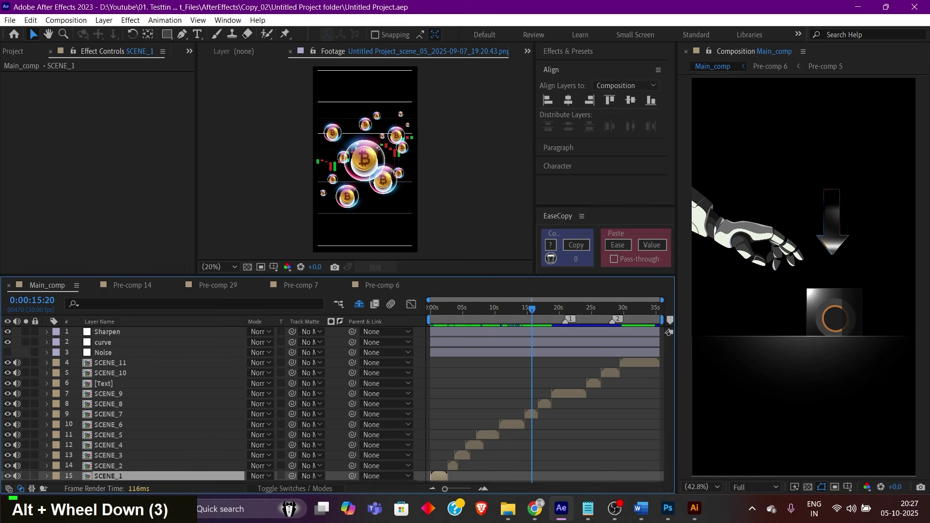